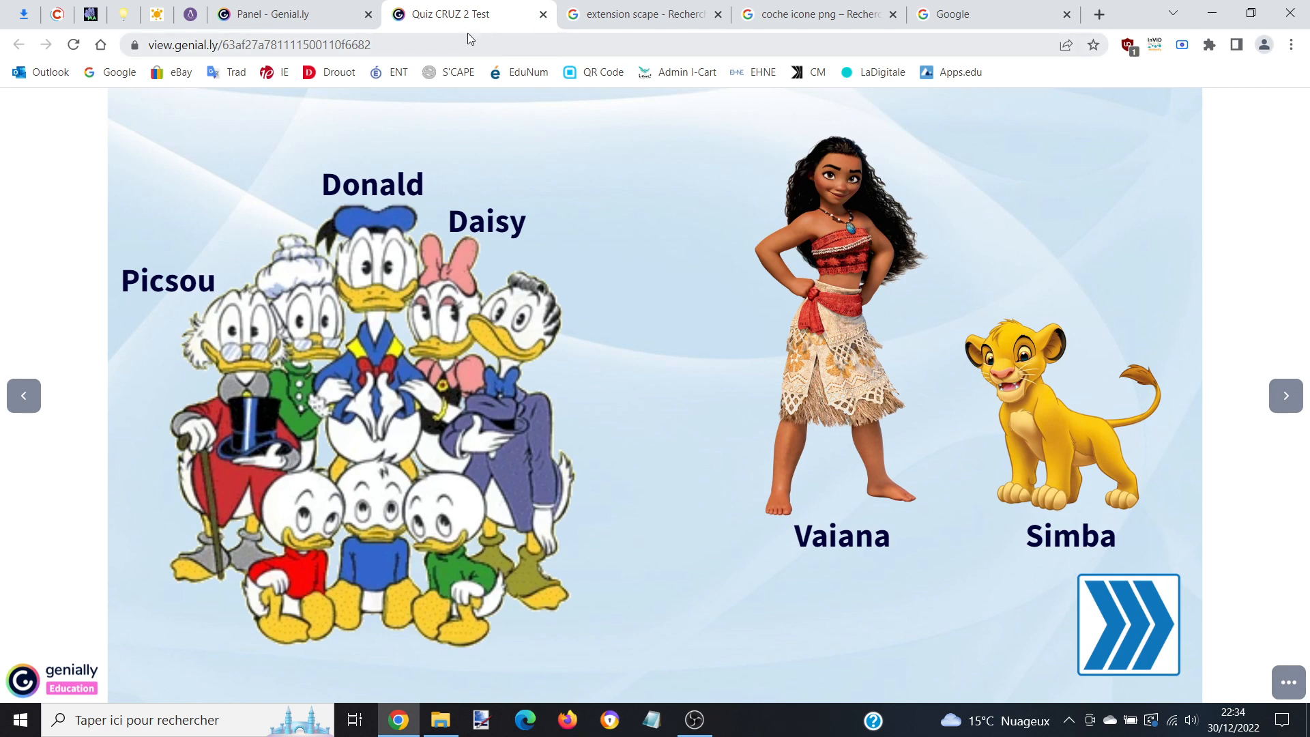
Open the Quiz CRUZ 2 Test creation in the Genially editor and display page 5 with the empty answer boxes.
left_click(294, 13)
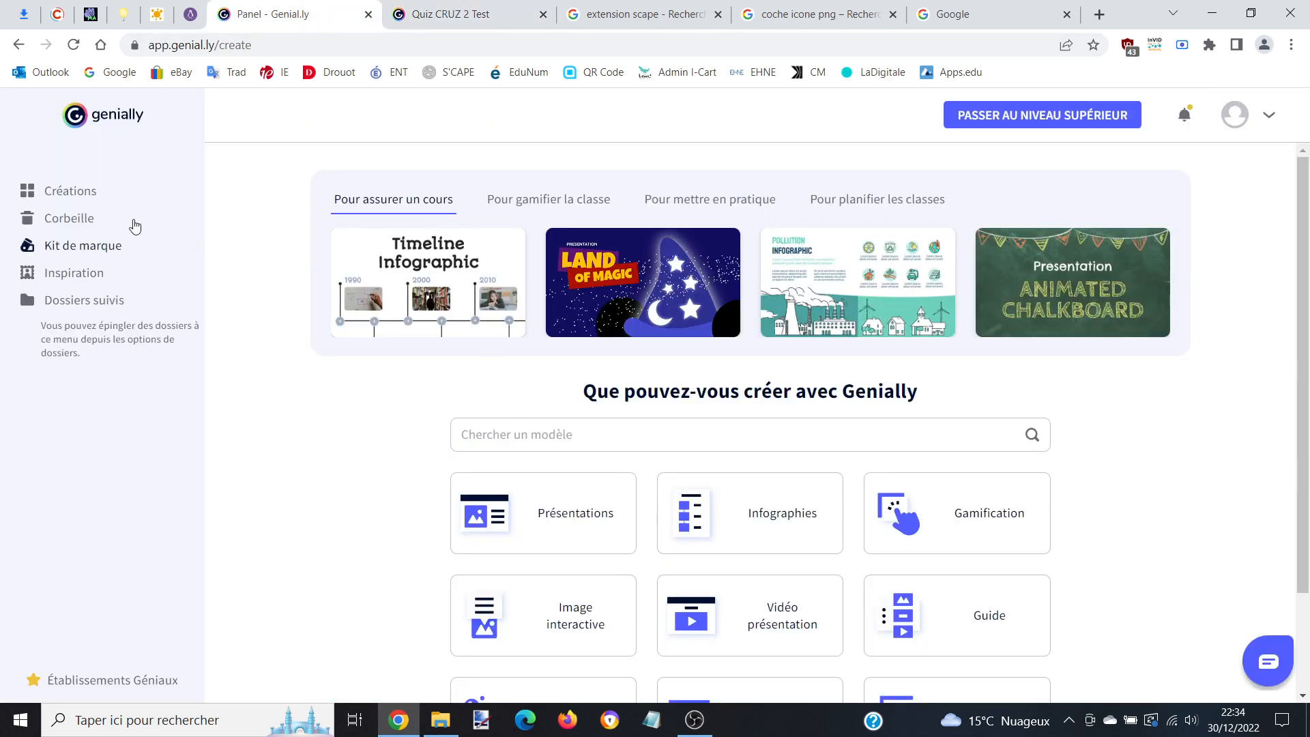
left_click(68, 191)
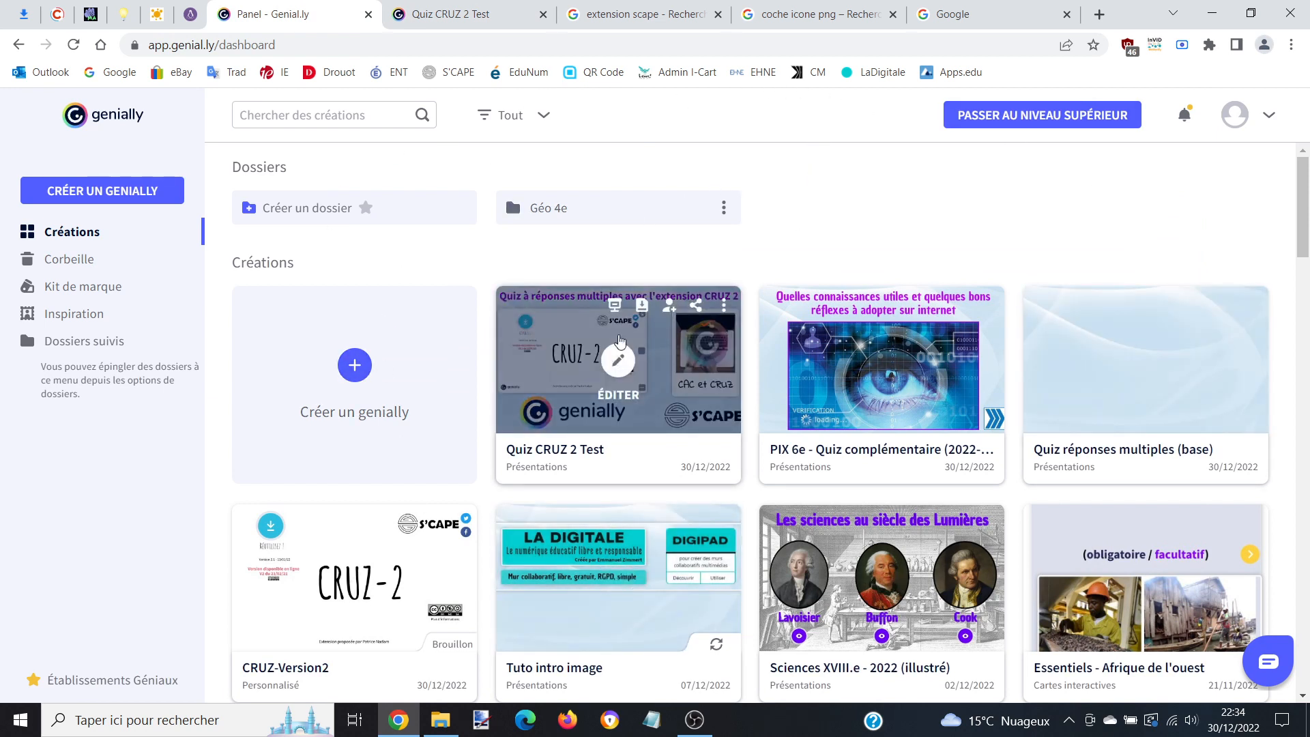
left_click(619, 363)
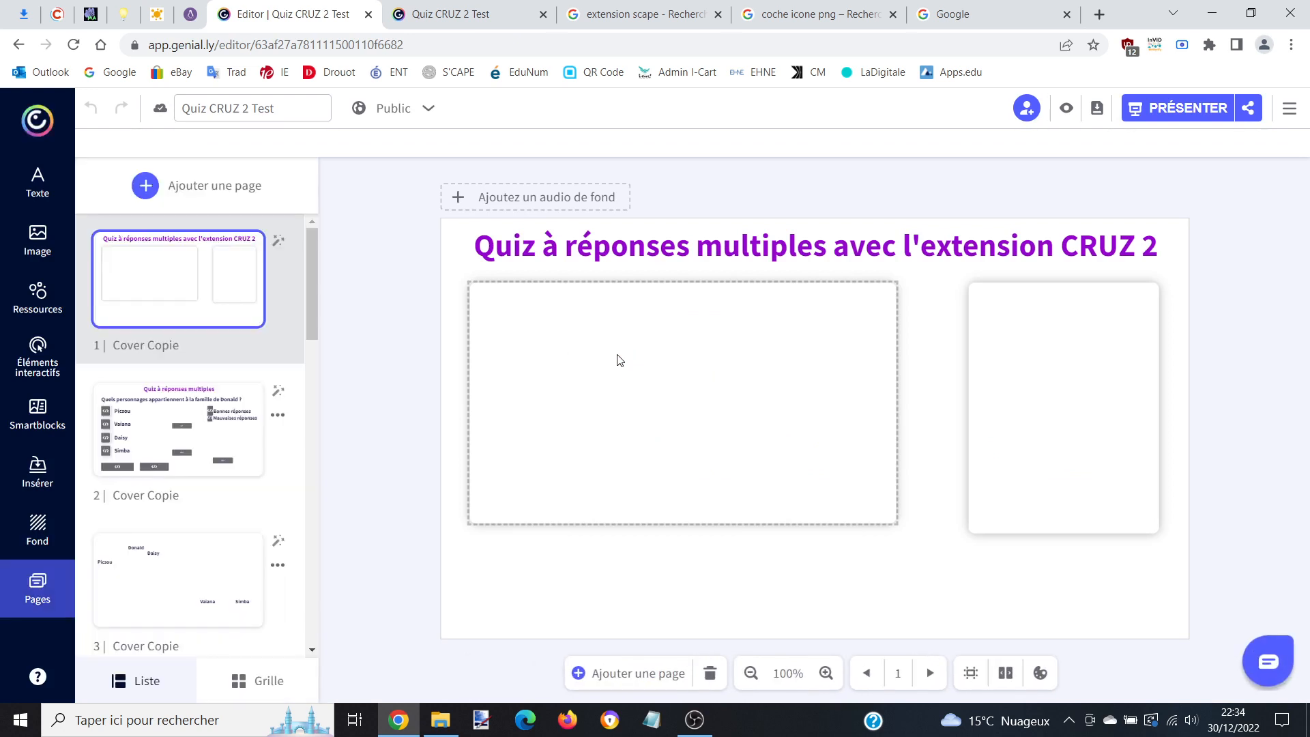
left_click(225, 430)
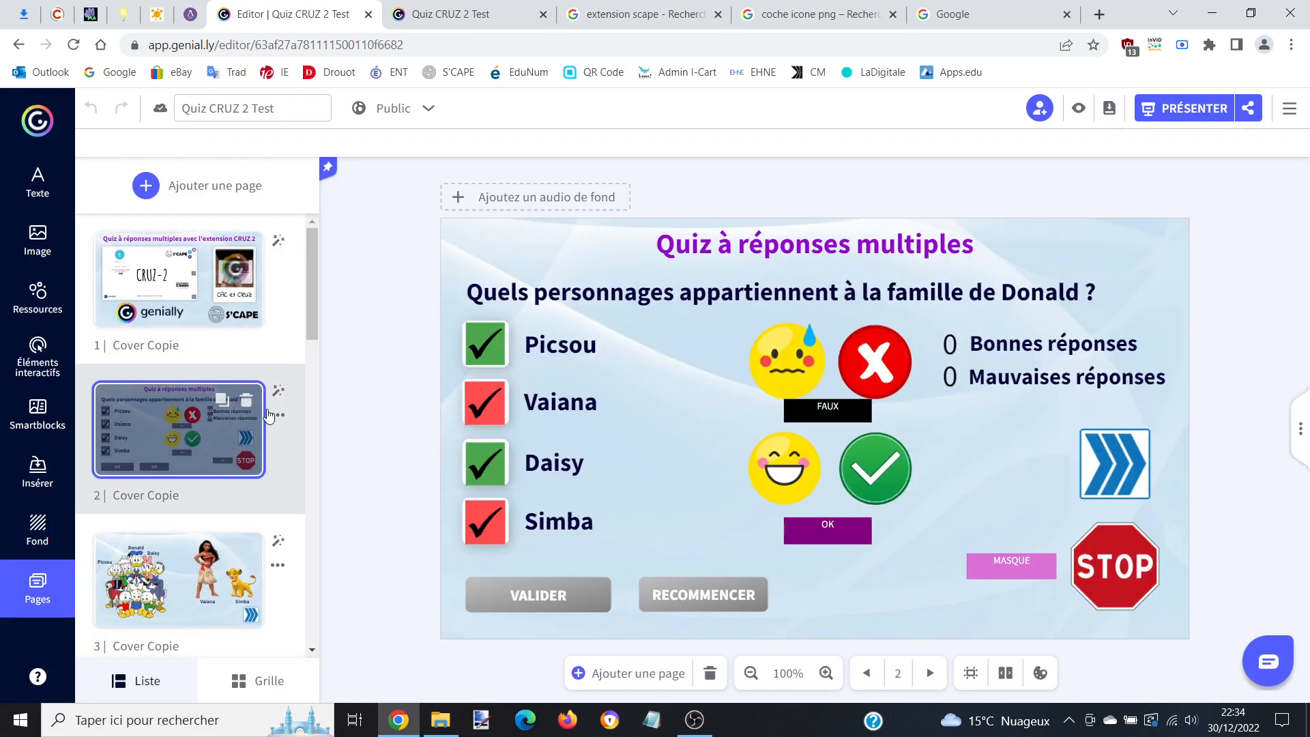
scroll(215, 477, "down", 6)
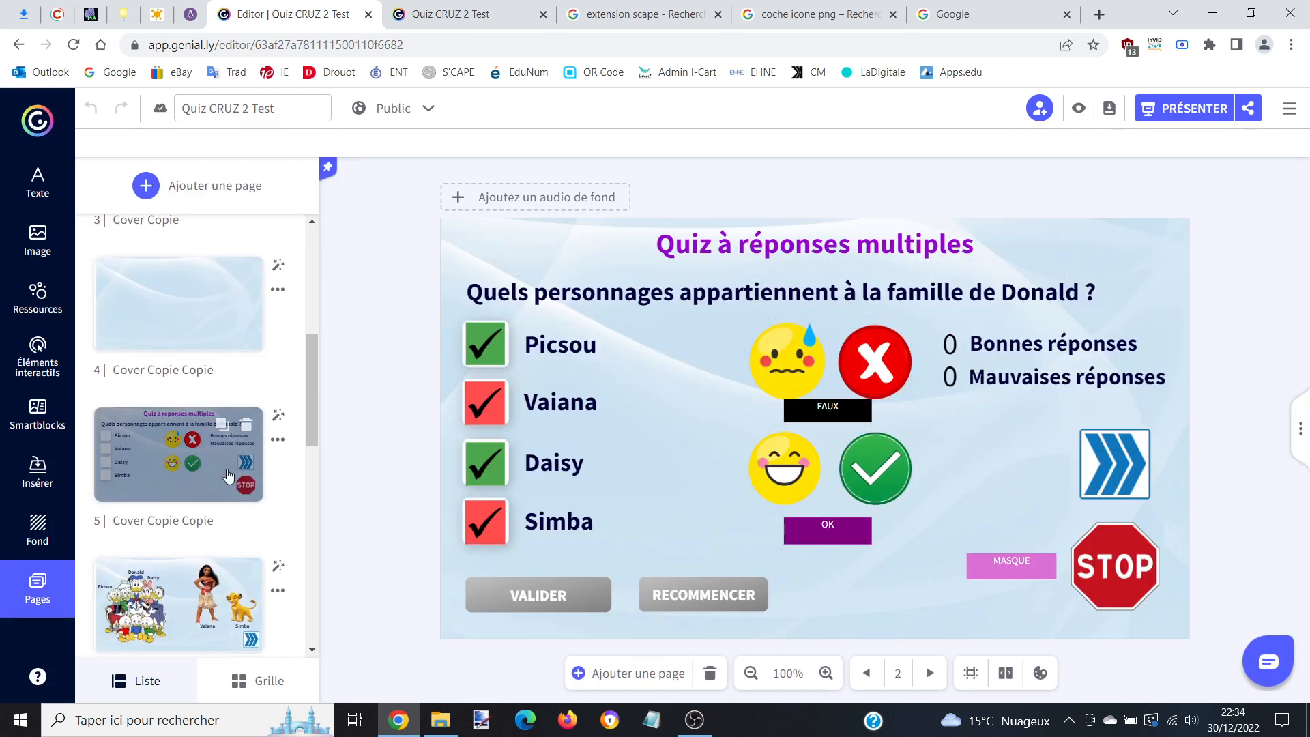
left_click(208, 481)
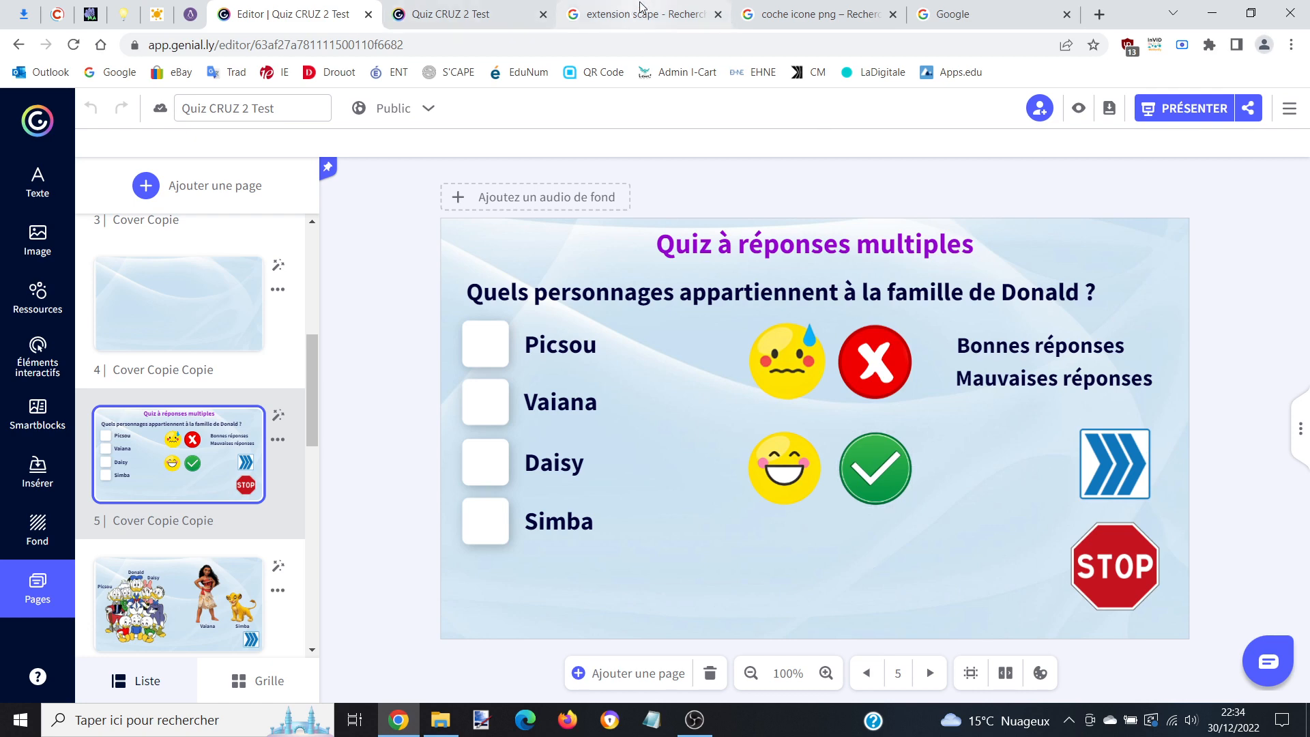
Find CAC et CRUZ in the list of S'CAPE tools for Genially and open its article.
left_click(640, 10)
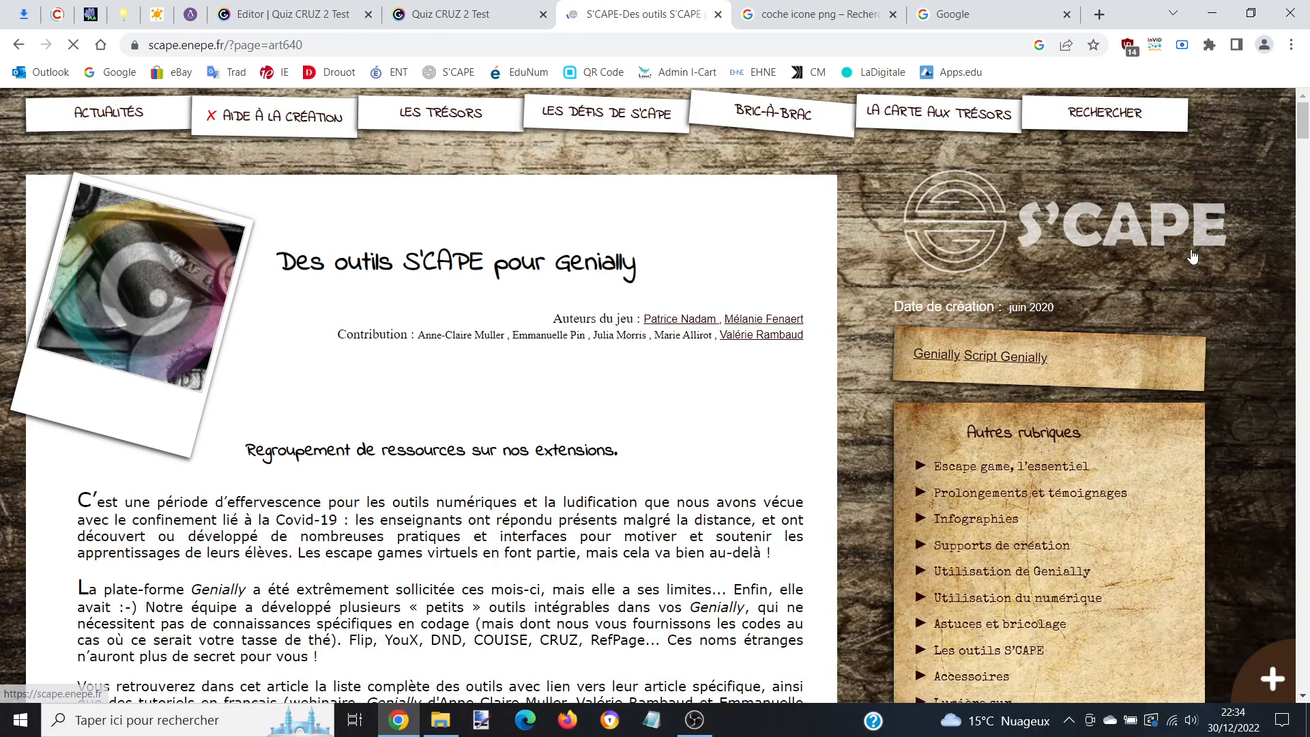
scroll(398, 333, "down", 3)
scroll(398, 333, "down", 15)
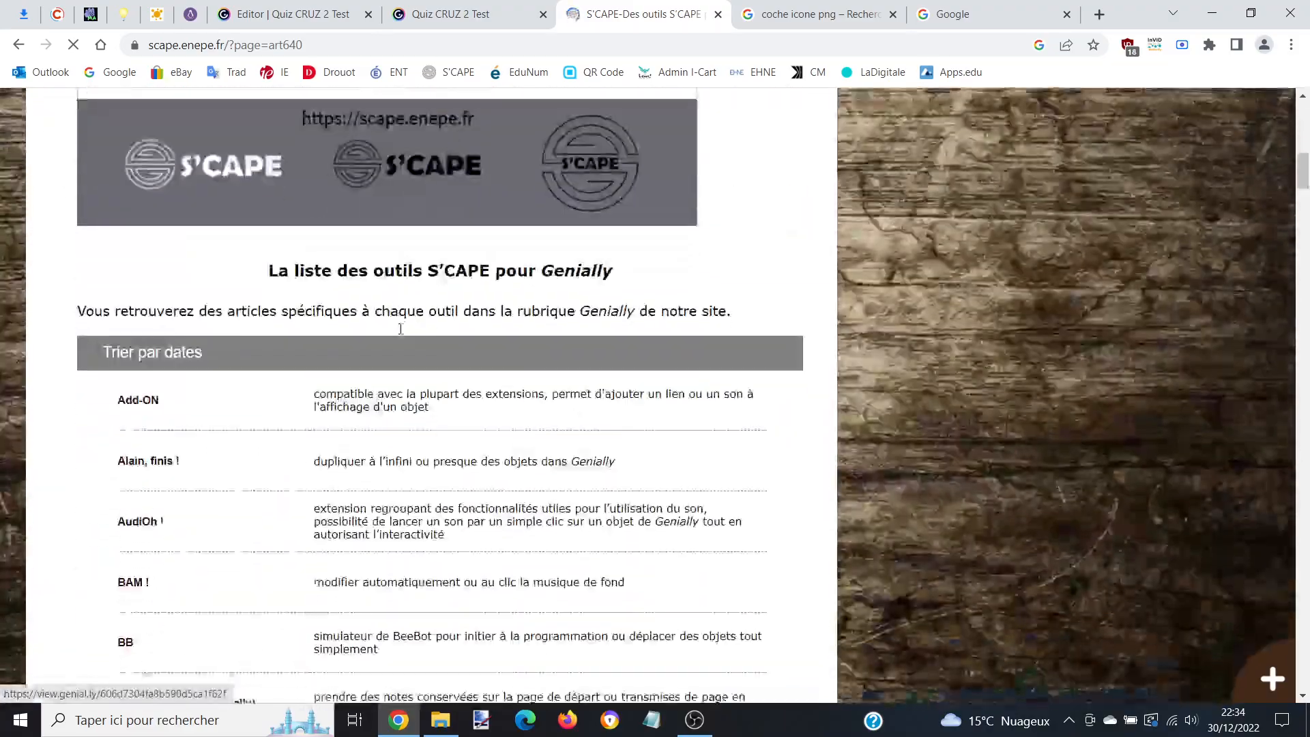
scroll(298, 277, "down", 20)
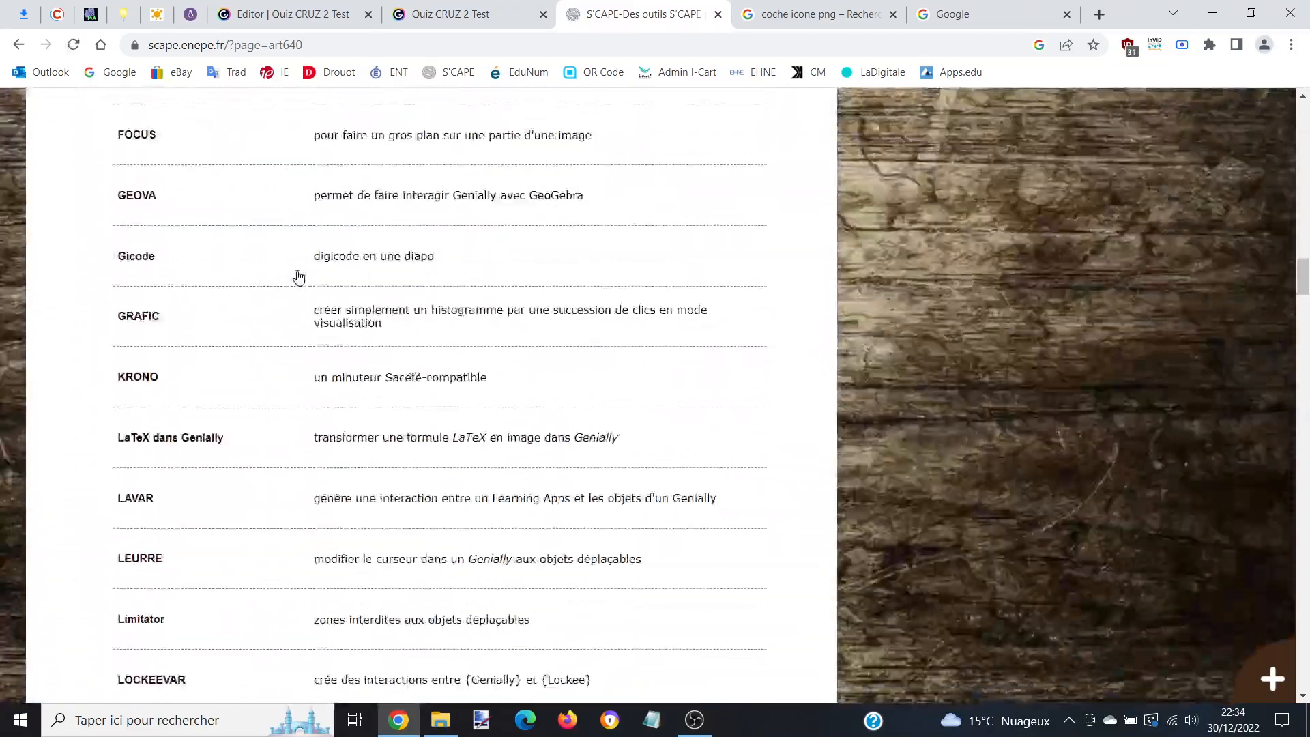
scroll(300, 278, "down", 20)
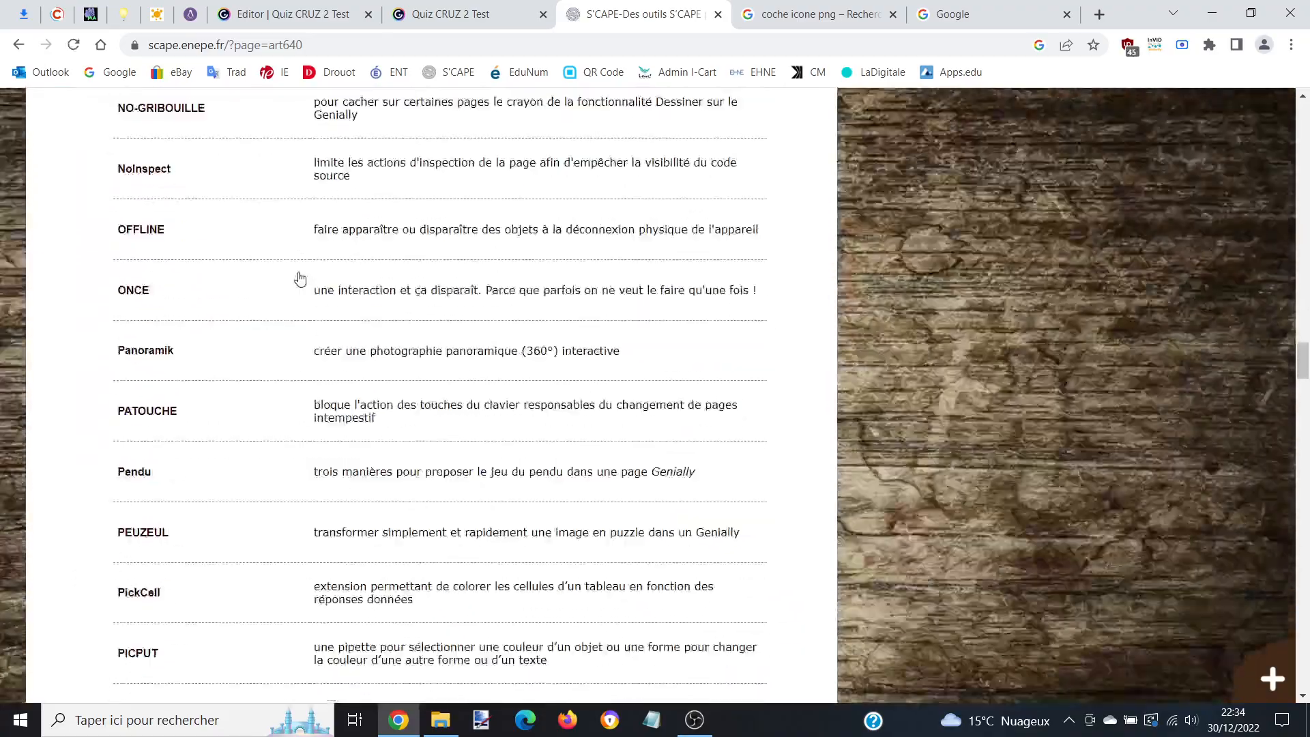
scroll(299, 278, "up", 20)
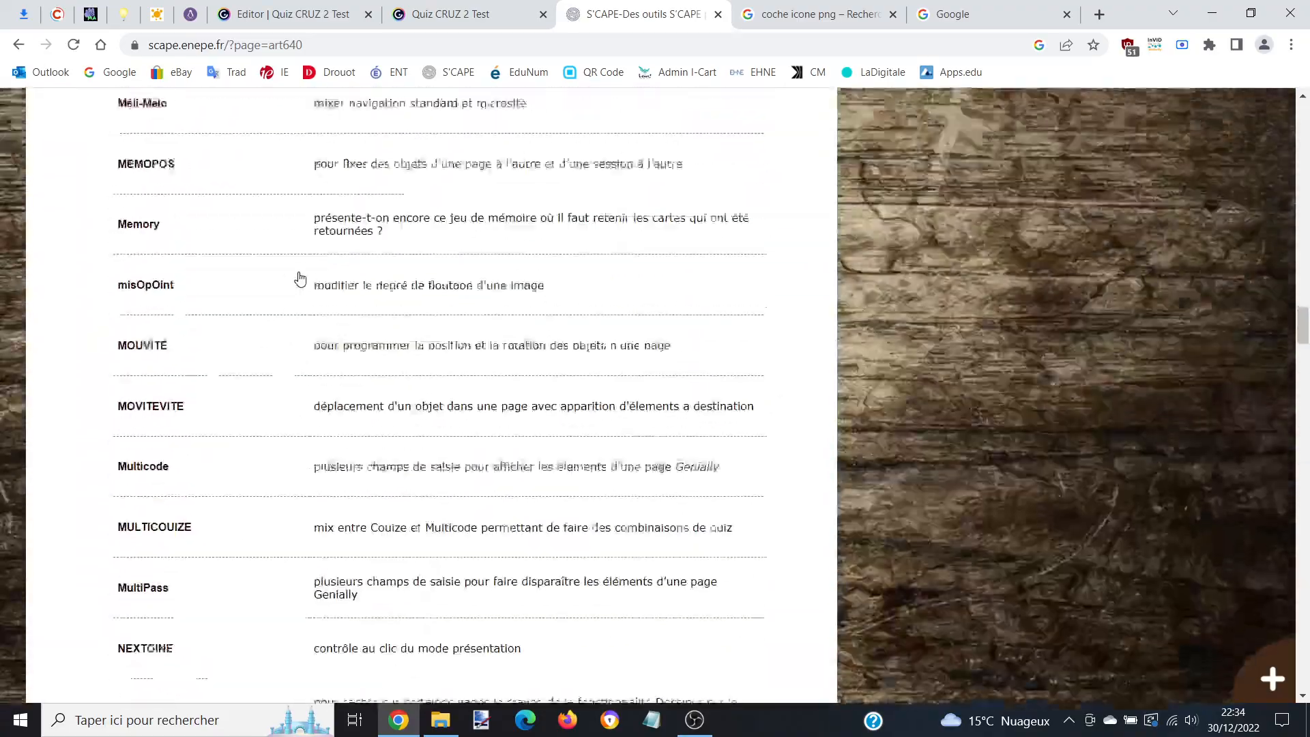
scroll(299, 278, "up", 11)
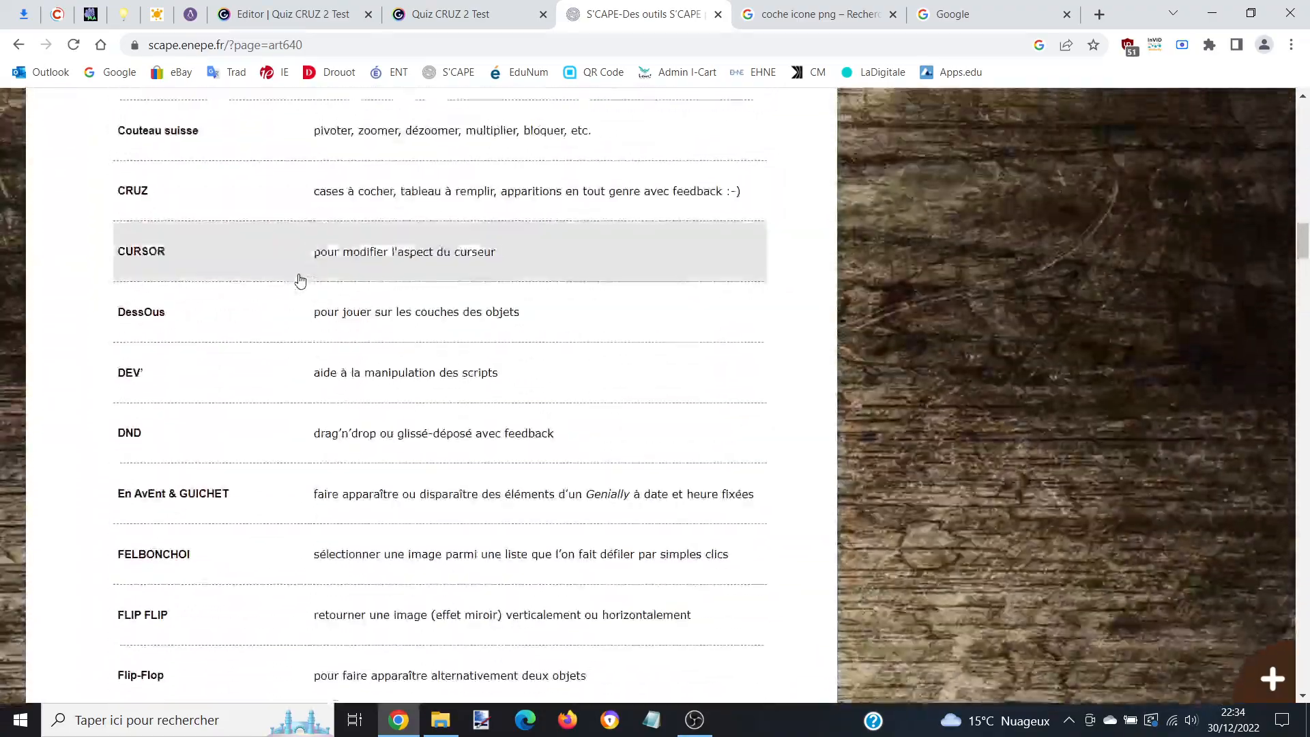
scroll(300, 277, "up", 4)
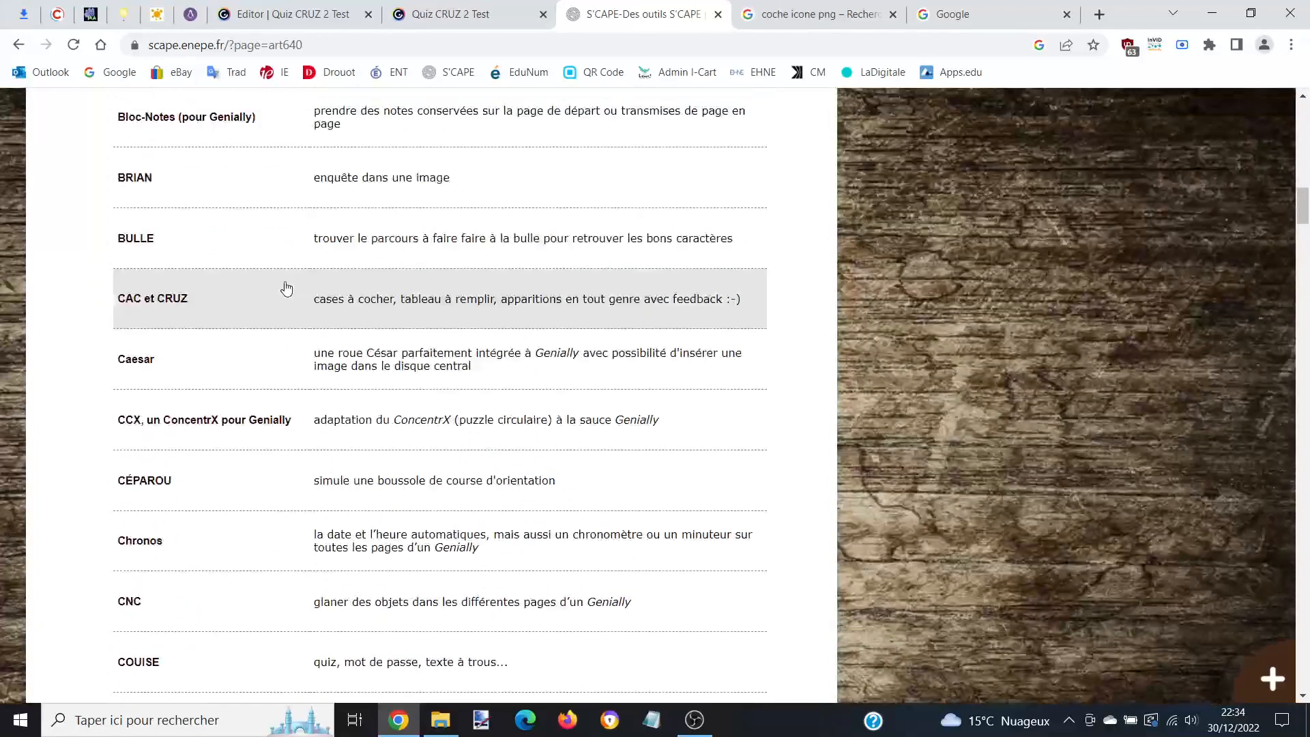
left_click(172, 305)
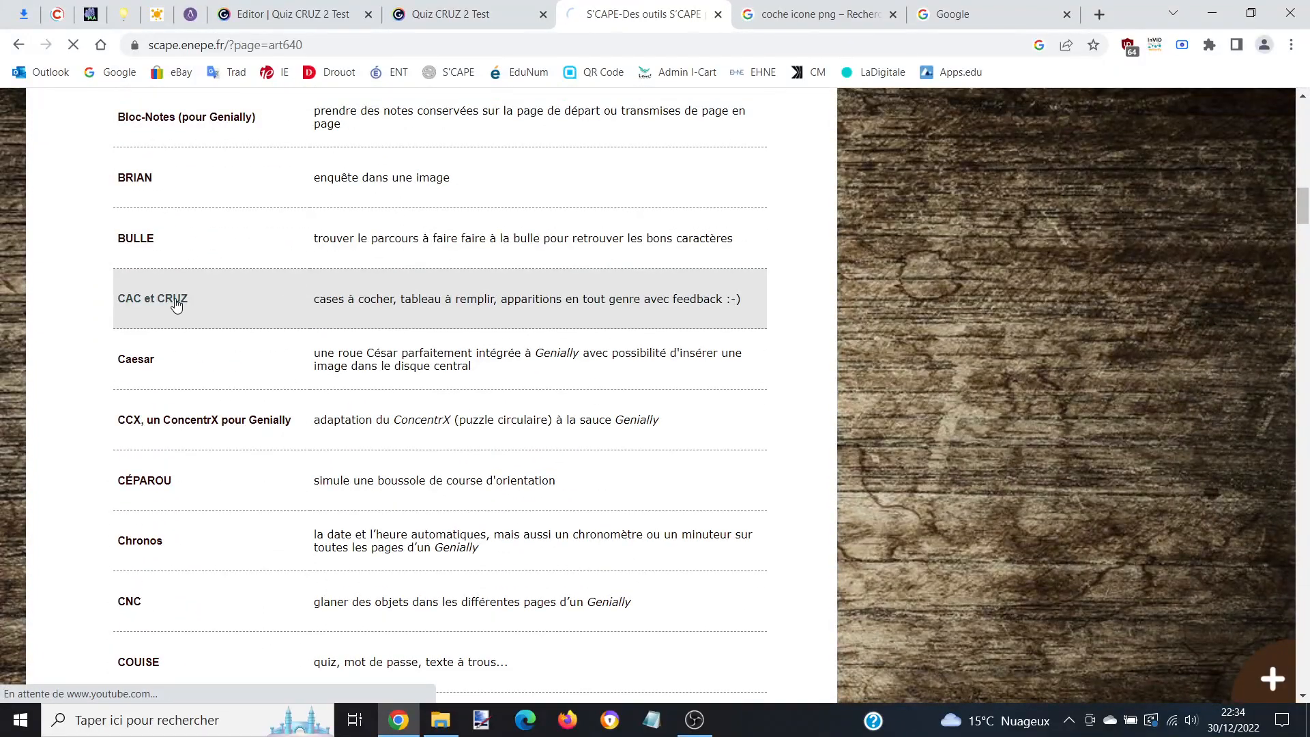
Test the CAC demo by validating the ticked answers, resetting them, and validating again with only the correct answers ticked.
scroll(449, 265, "down", 8)
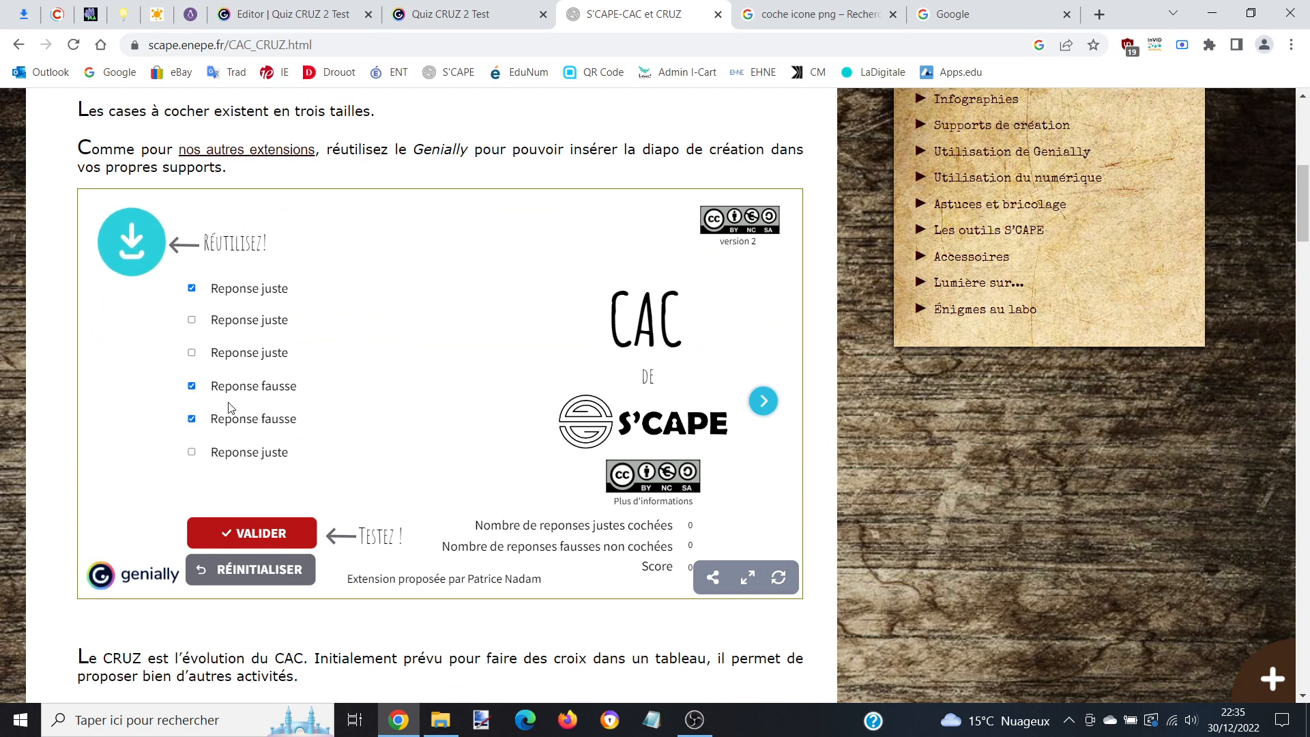
left_click(265, 533)
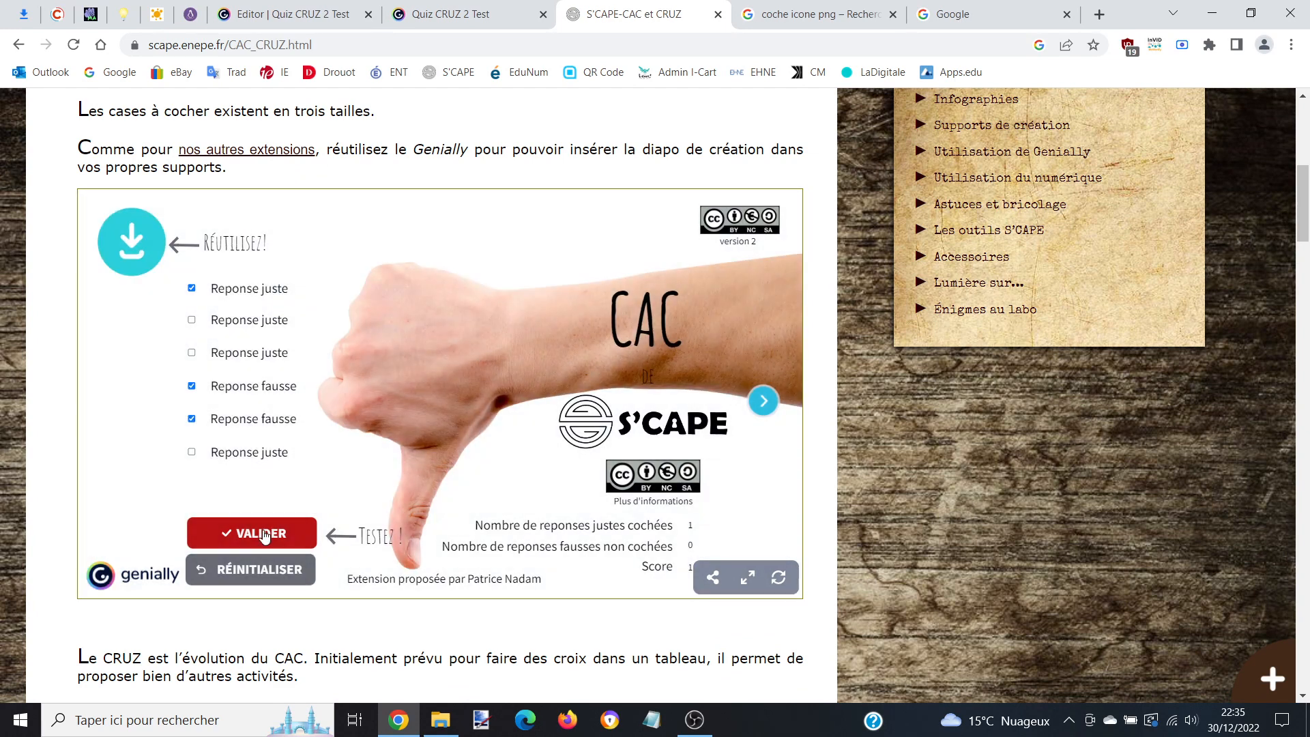
left_click(278, 571)
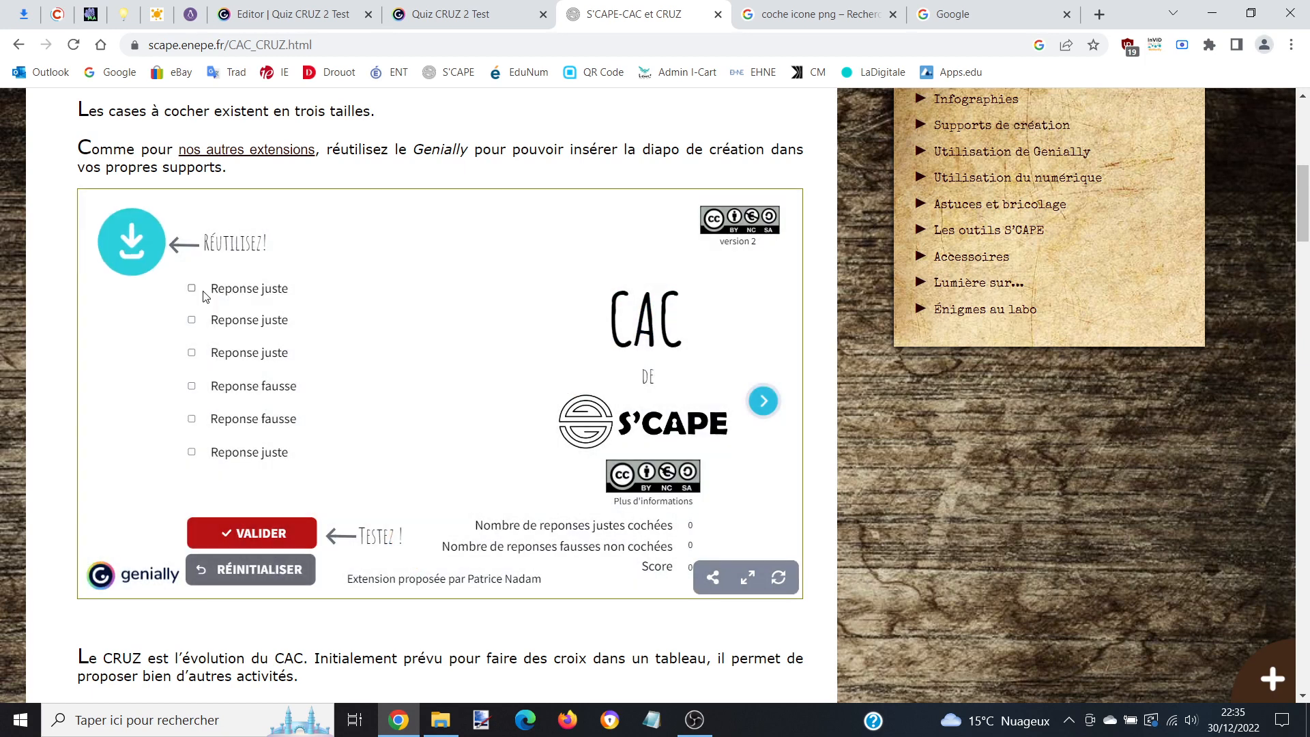
left_click(192, 321)
left_click(191, 288)
left_click(226, 531)
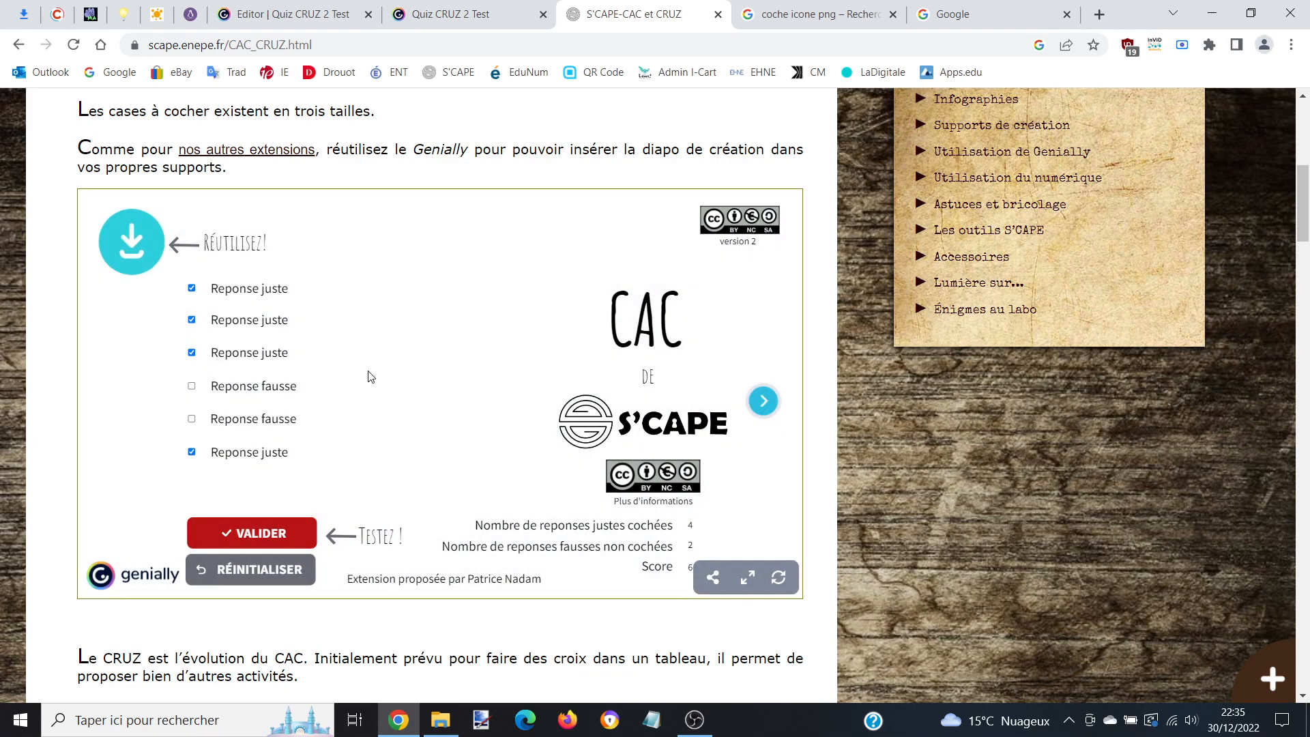
Try the CRUZ-2 nonogram example by blackening three grid cells, and return to the demo's first page.
scroll(383, 307, "down", 10)
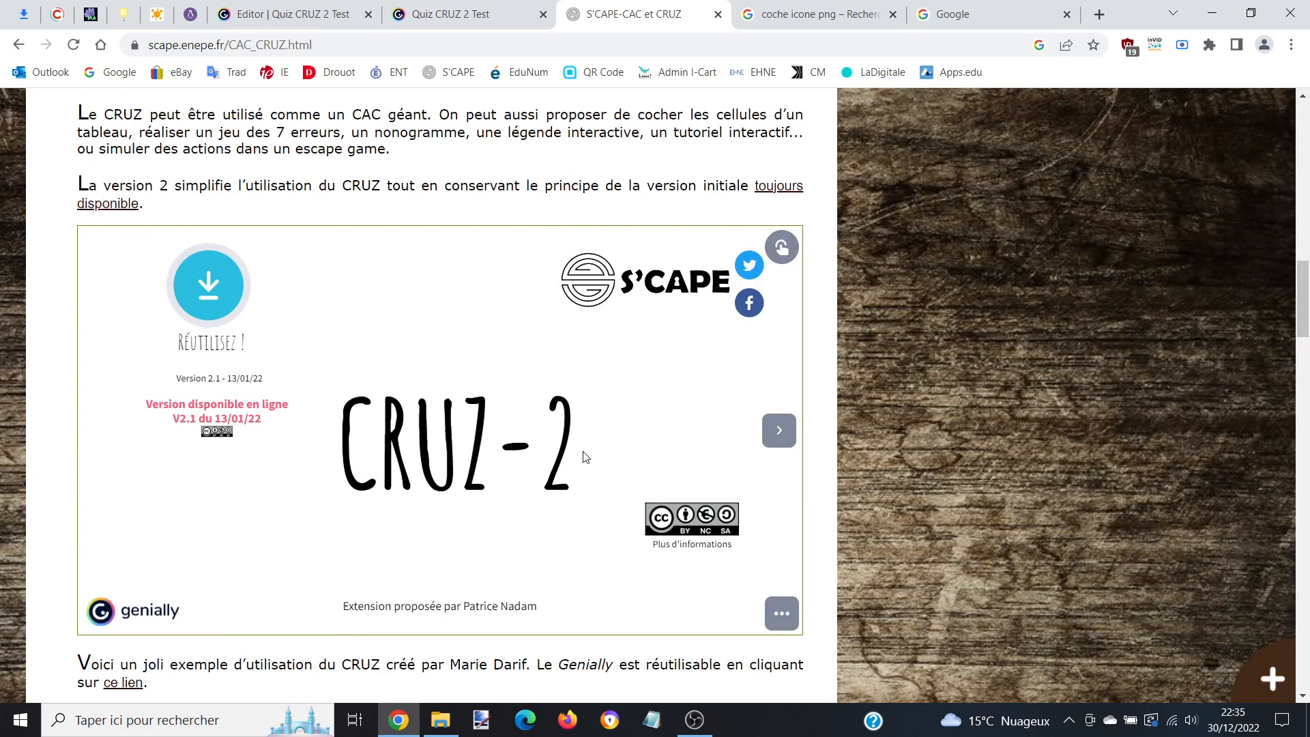
left_click(780, 433)
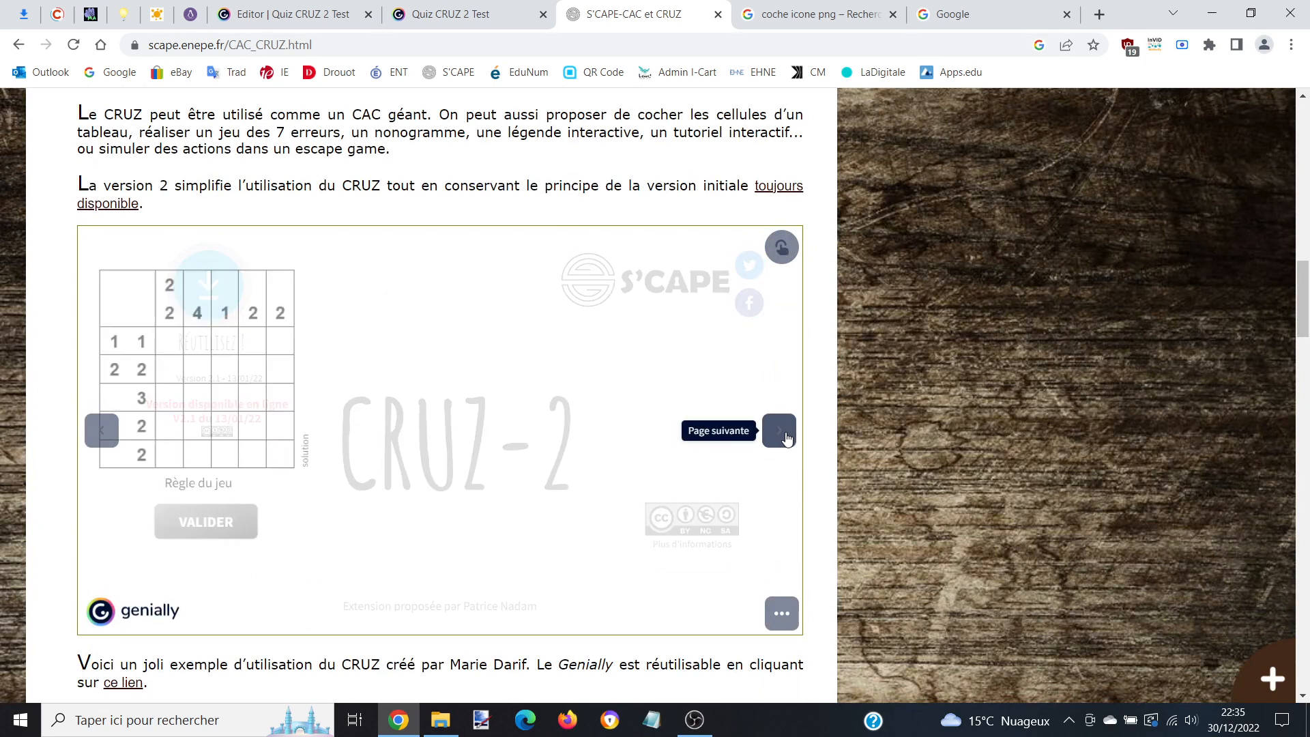
left_click(225, 369)
left_click(196, 396)
left_click(250, 424)
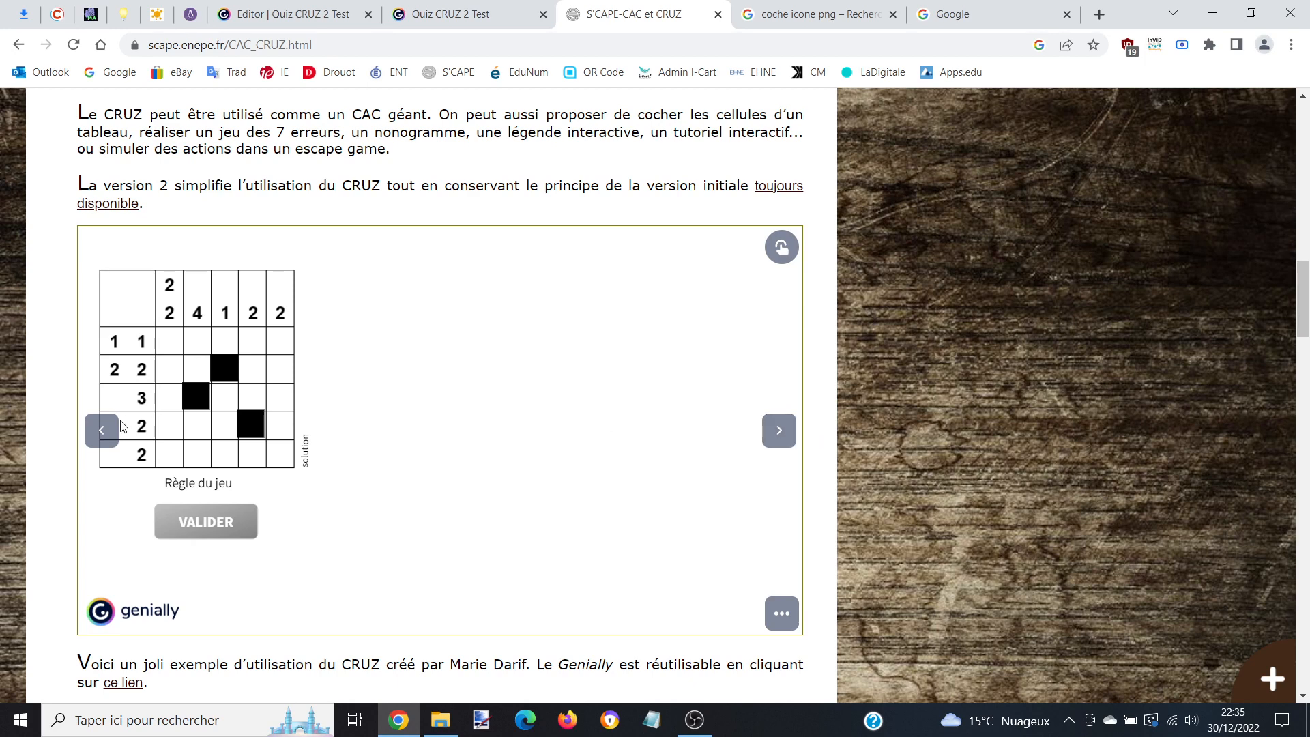
left_click(101, 429)
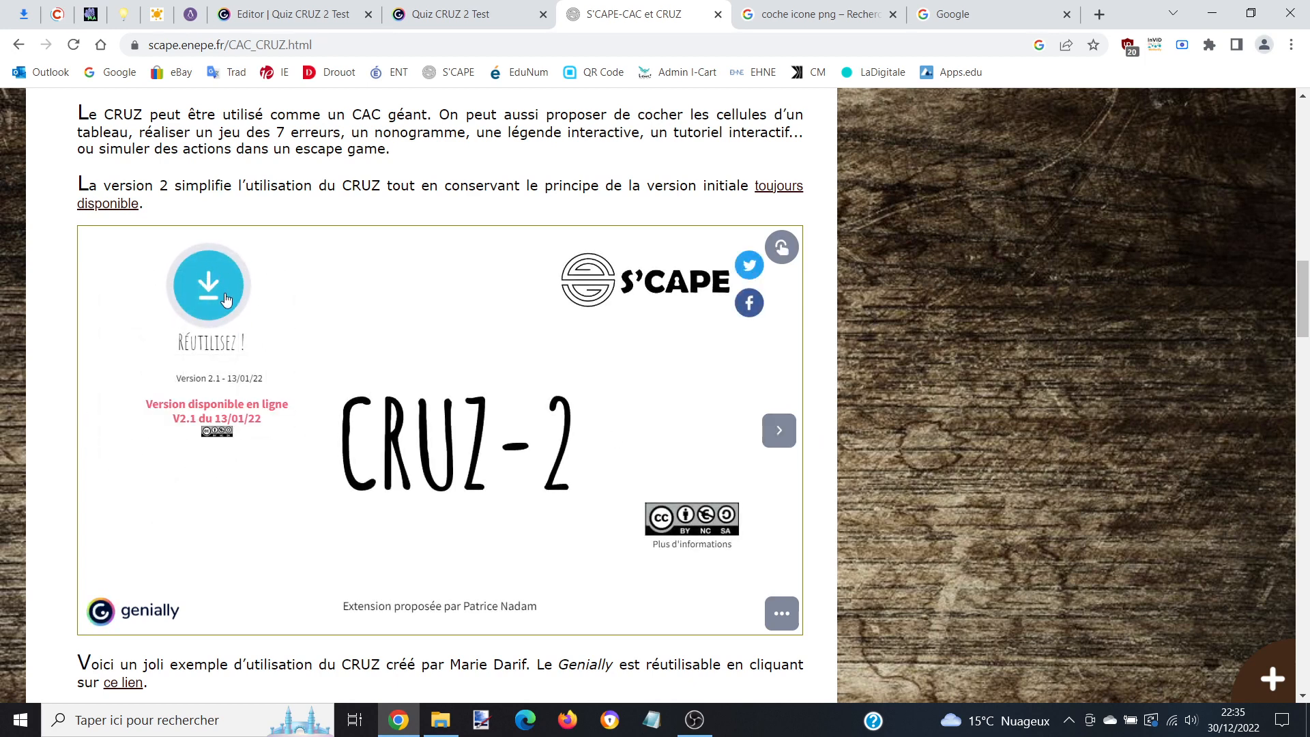
Reuse the CRUZ-2 extension from the S'CAPE article as an editable copy and close the creations dashboard tab.
left_click(292, 7)
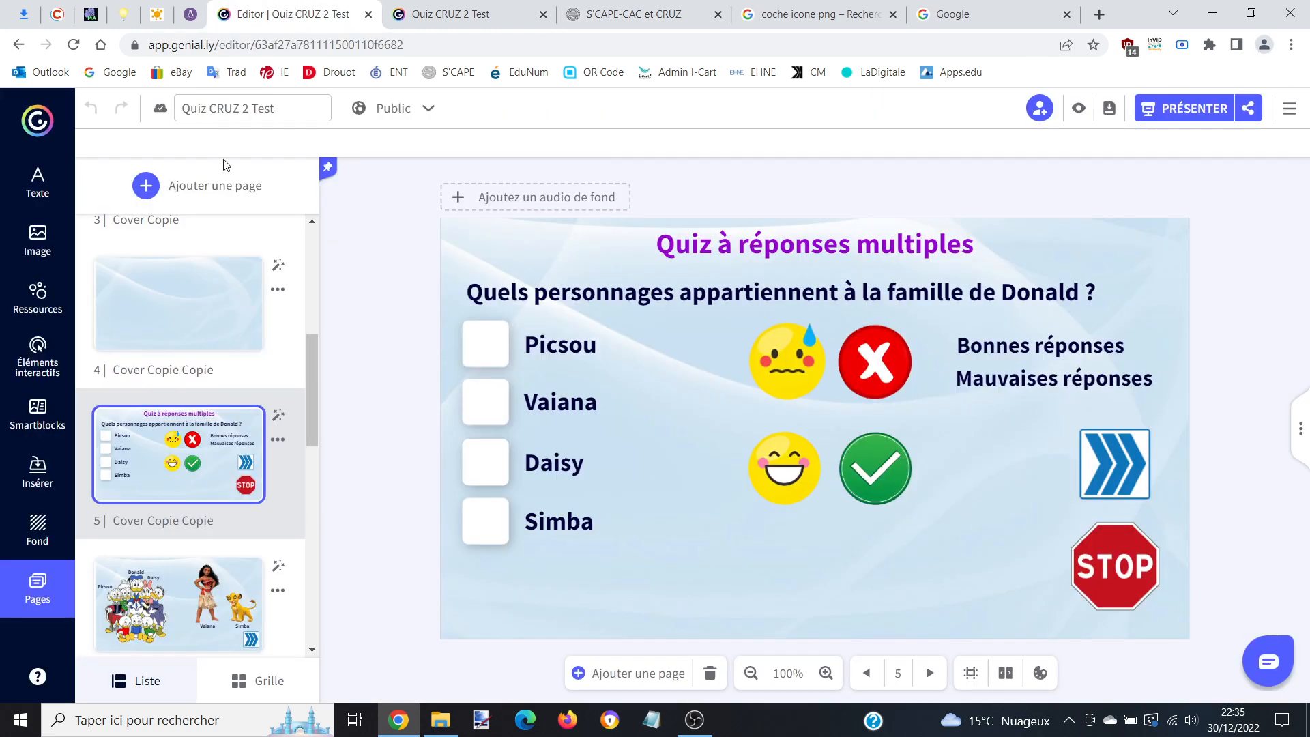
left_click(38, 121)
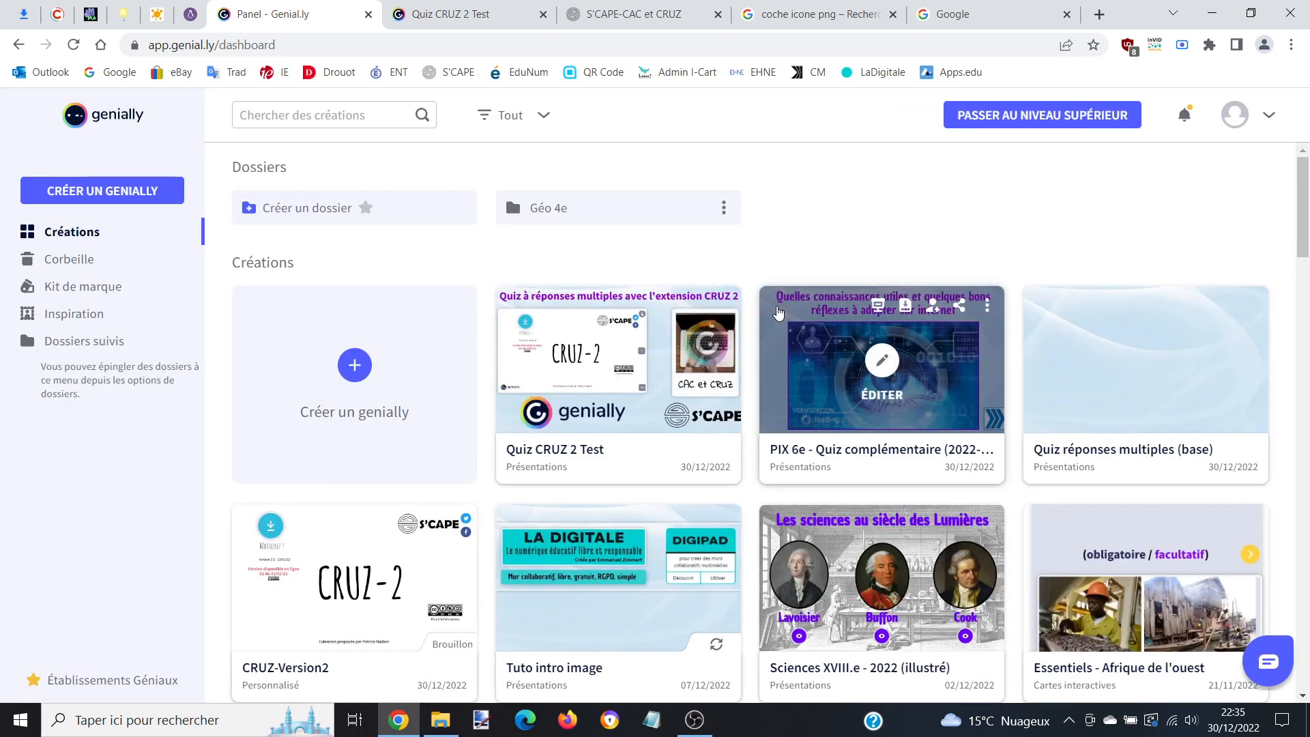
left_click(618, 12)
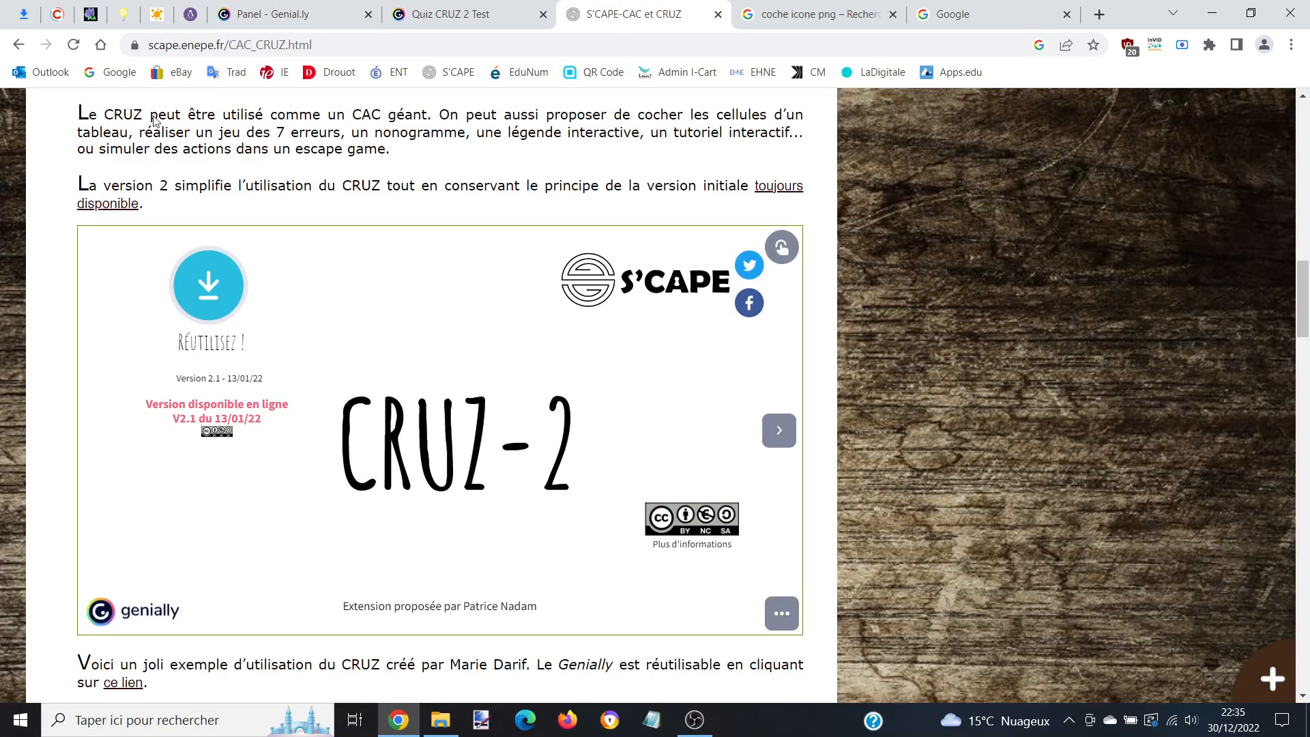
left_click(198, 289)
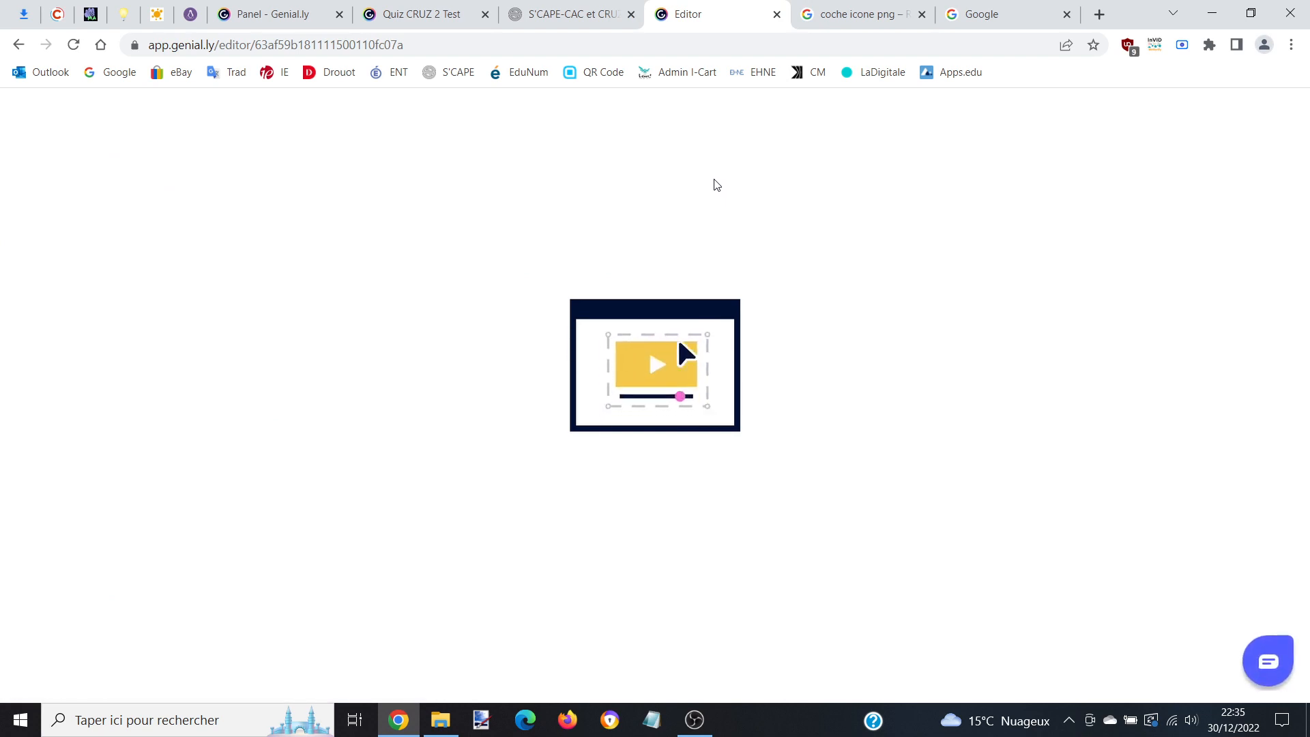
left_click(251, 7)
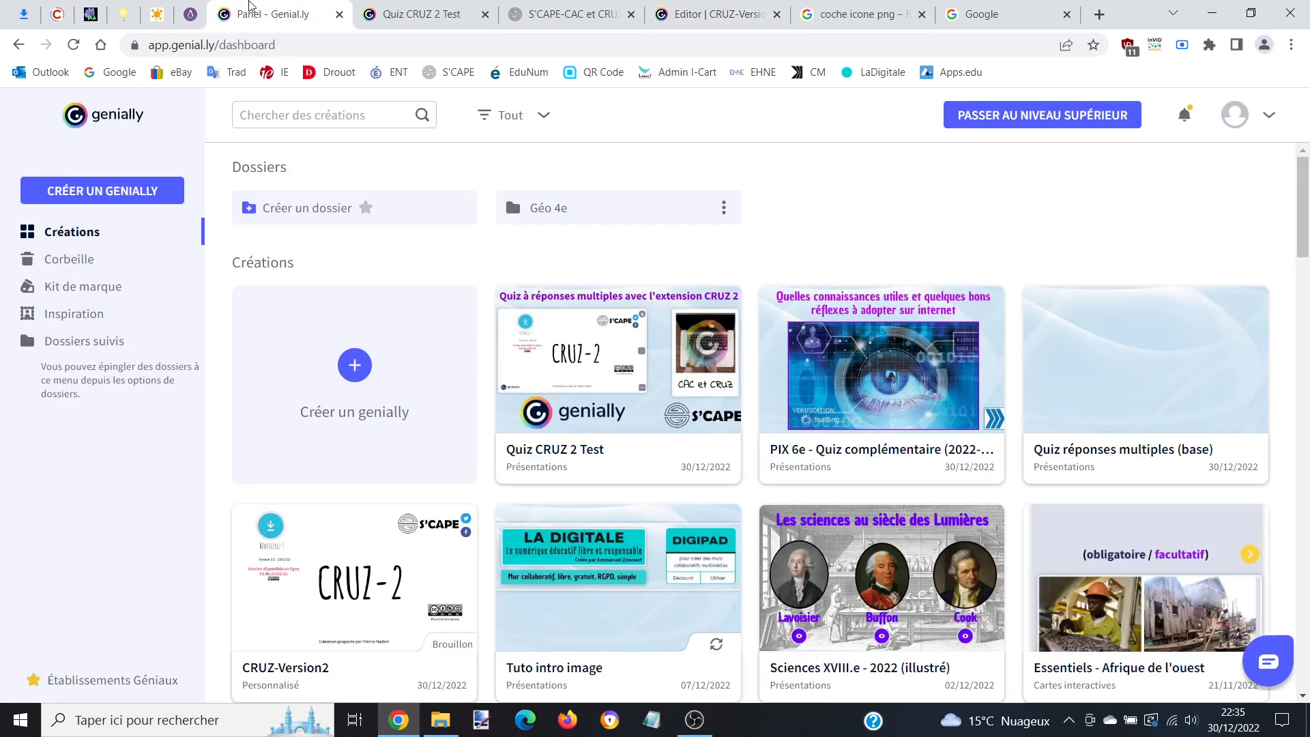
left_click(339, 15)
left_click(588, 17)
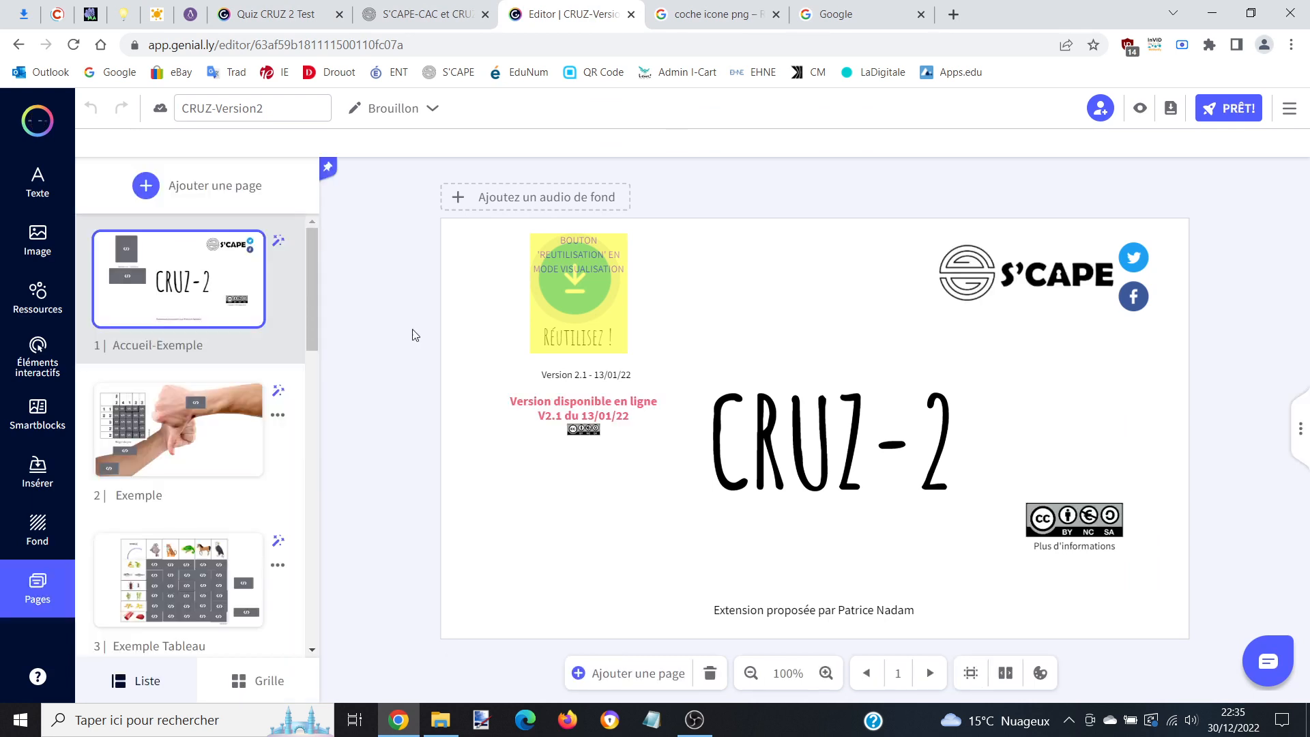
View page 2 Exemple and page 8 PAGE Creation - TuTO of the CRUZ-Version2 copy.
left_click(179, 430)
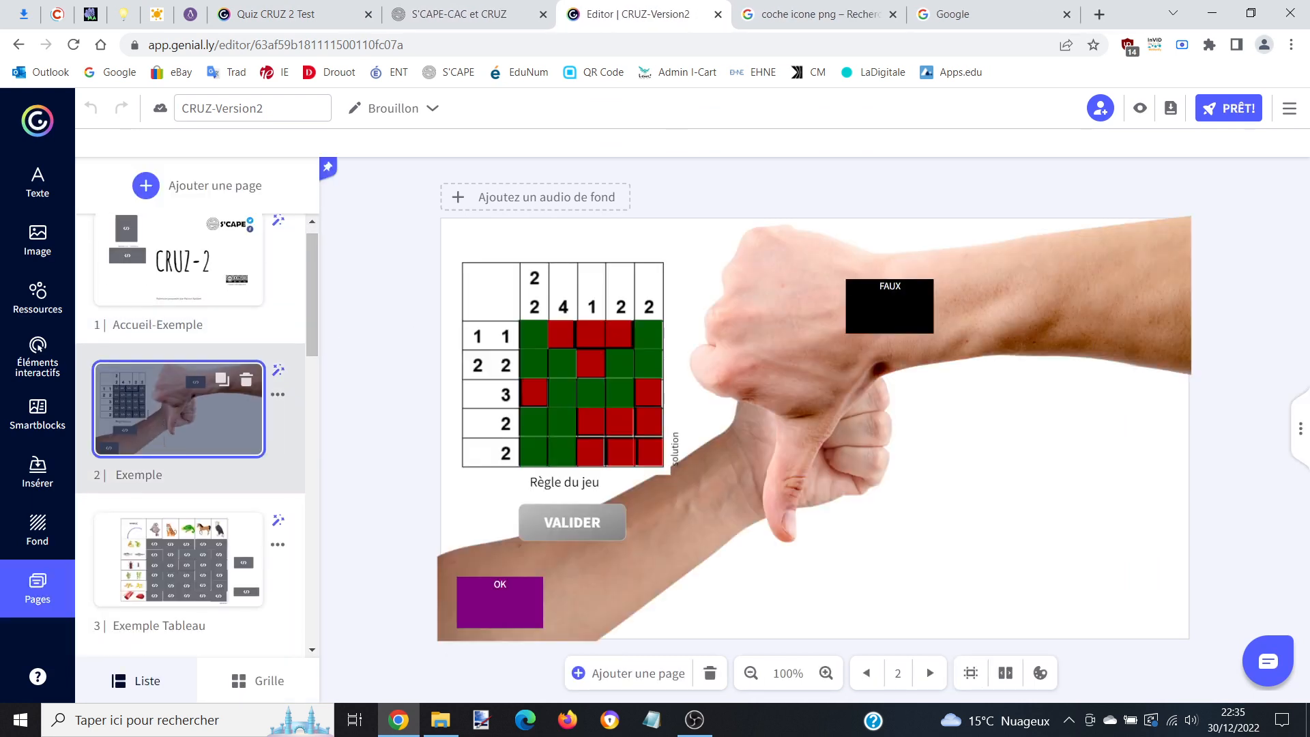
scroll(170, 433, "down", 10)
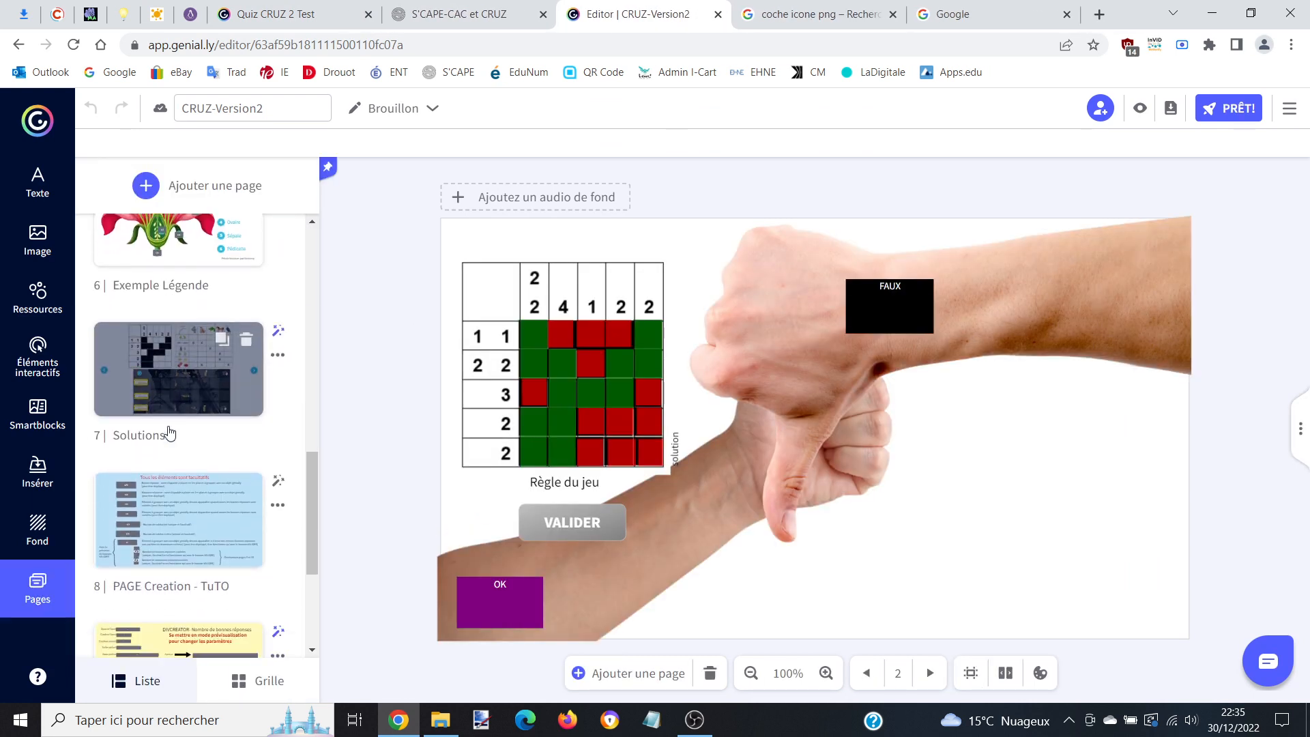
scroll(170, 433, "down", 1)
left_click(170, 444)
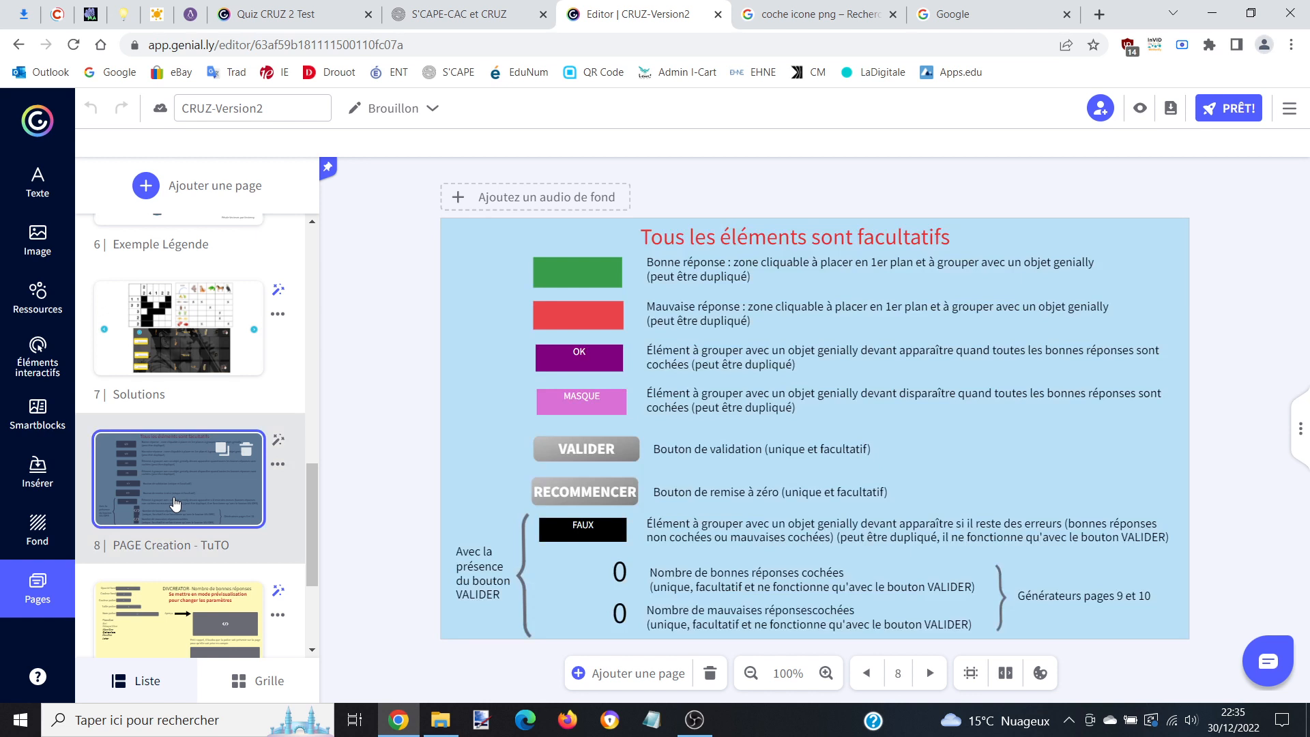
Examine the good-answer, wrong-answer and OK elements on the tutorial page, plus the two DIV CREATOR pages in the page list.
left_click(602, 277)
left_click(602, 320)
left_click(602, 363)
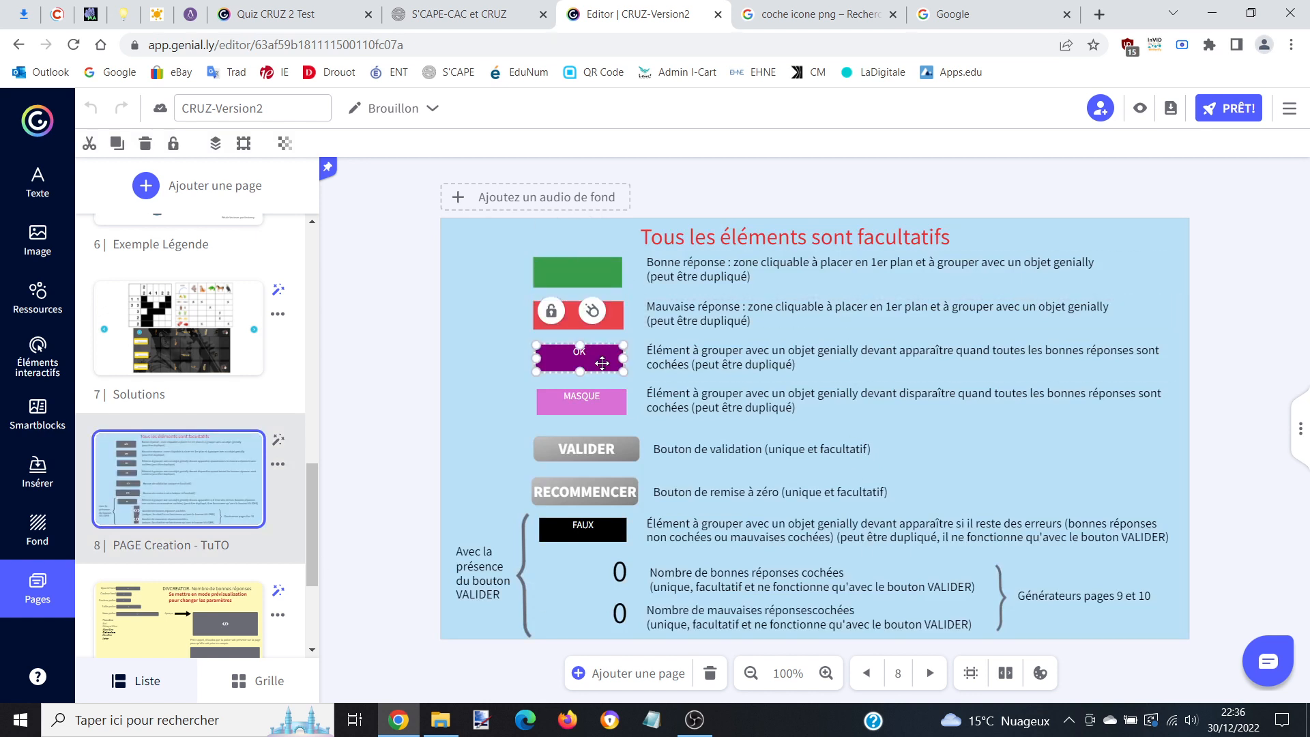
scroll(208, 570, "down", 4)
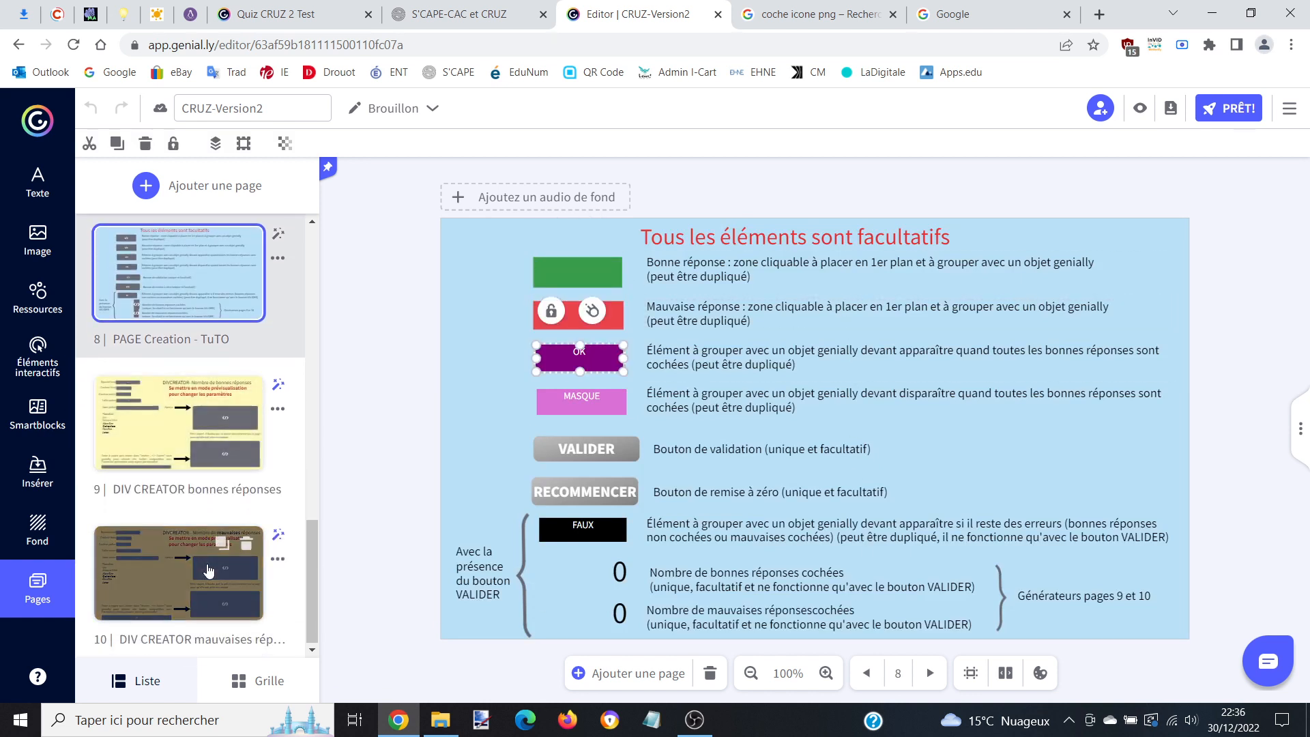
scroll(208, 571, "up", 4)
scroll(209, 571, "up", 10)
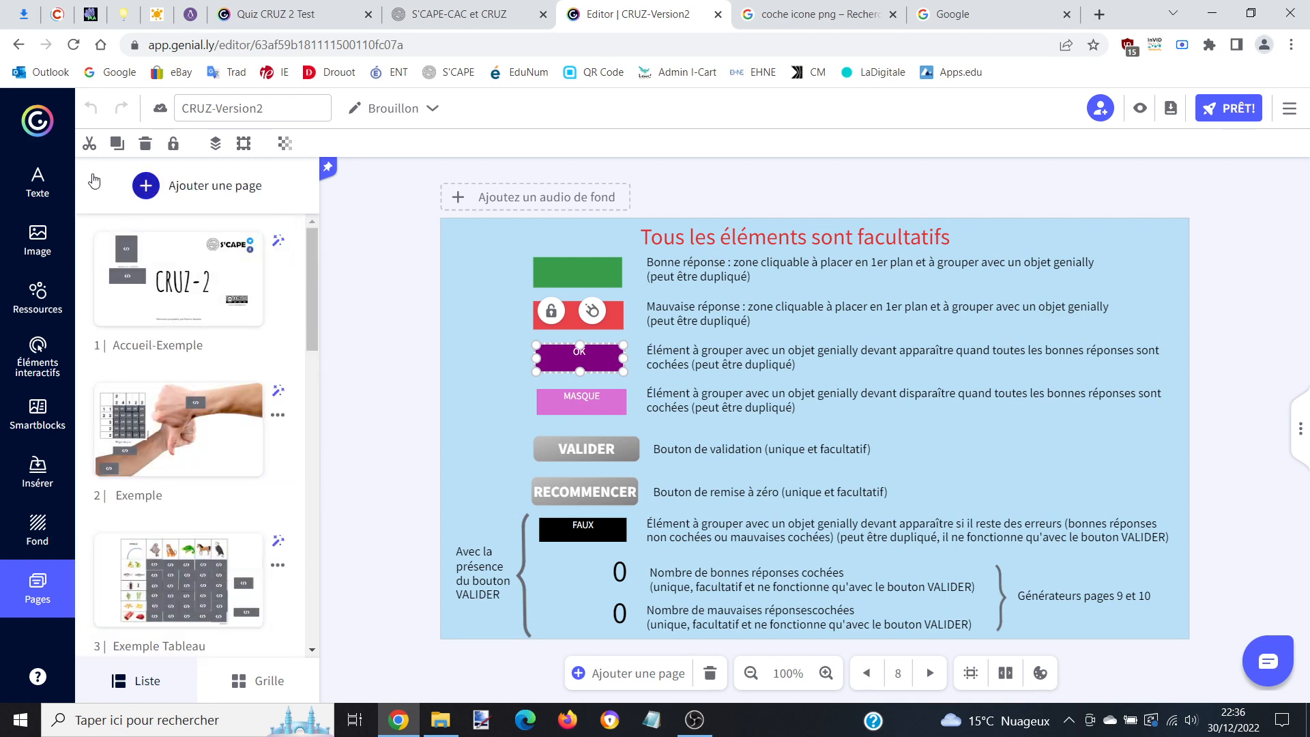
Leave the CRUZ-Version2 copy and reopen Quiz CRUZ 2 Test for editing.
left_click(38, 120)
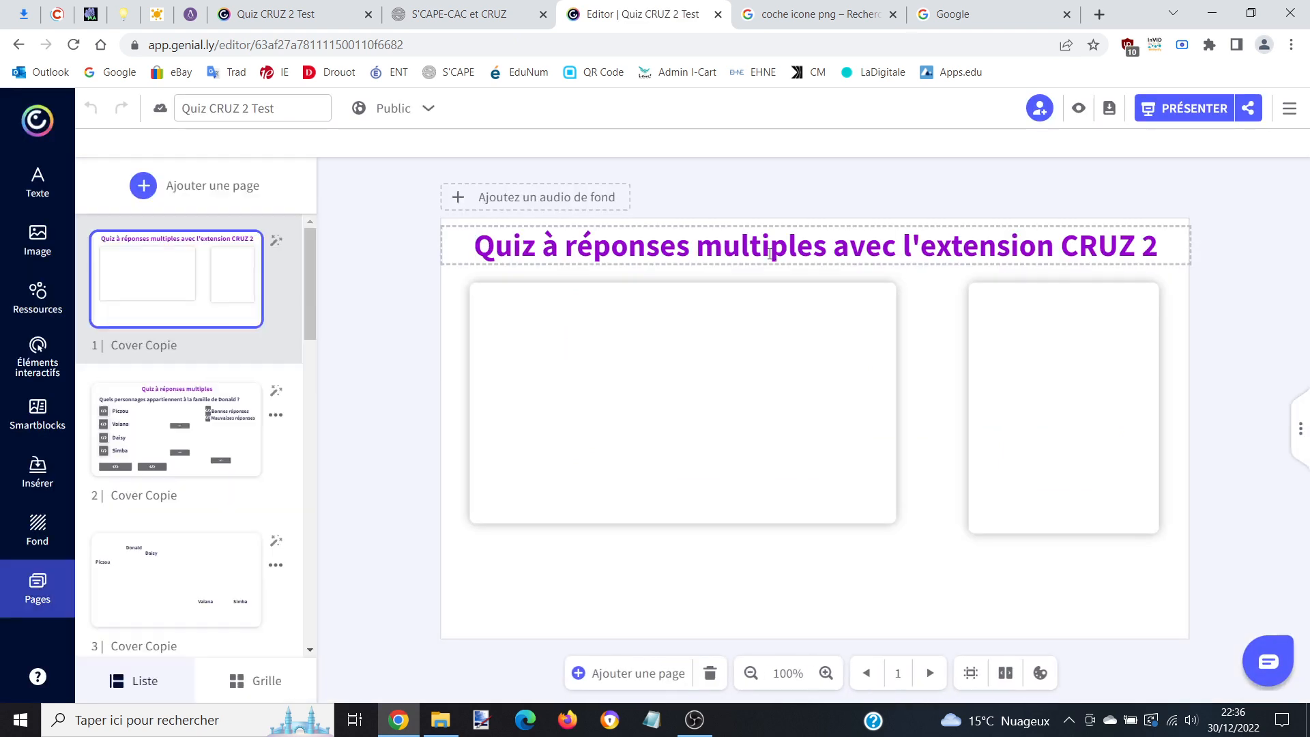
View the finished quiz on page 2, then examine the question text and white answer boxes on page 5.
scroll(180, 397, "down", 1)
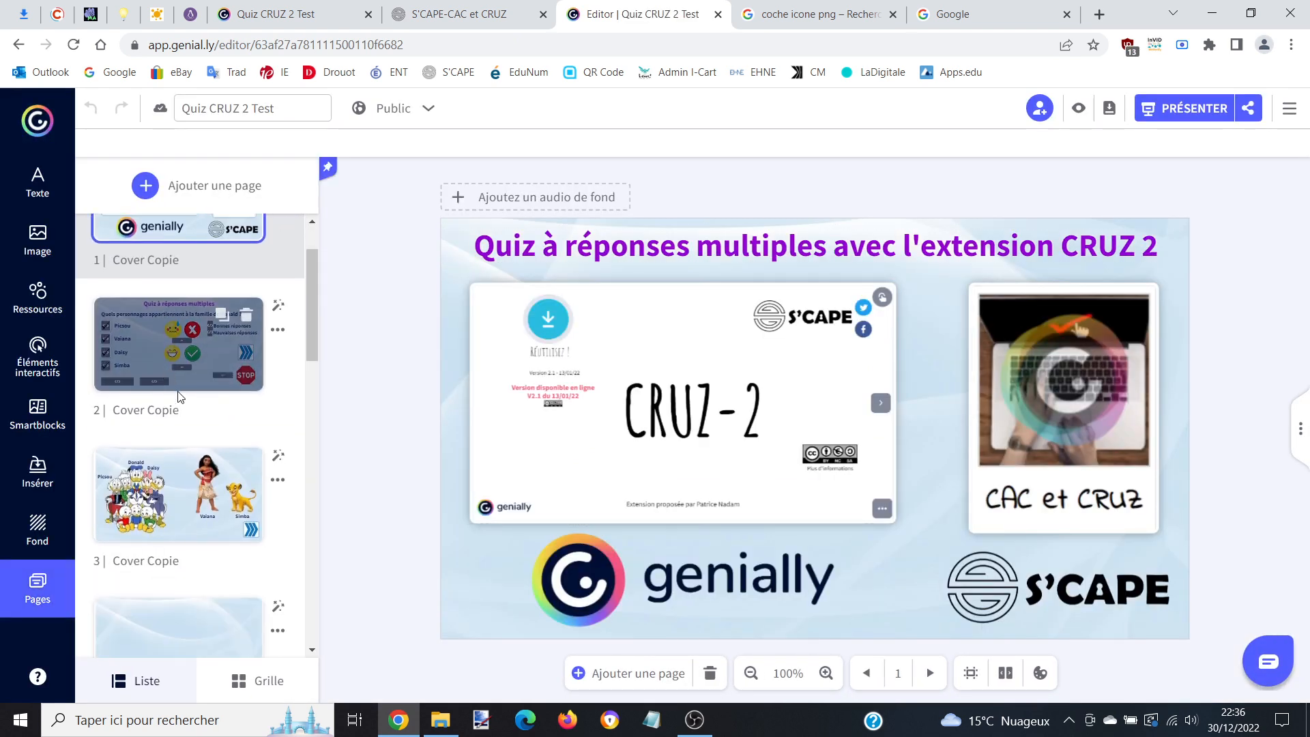
left_click(183, 354)
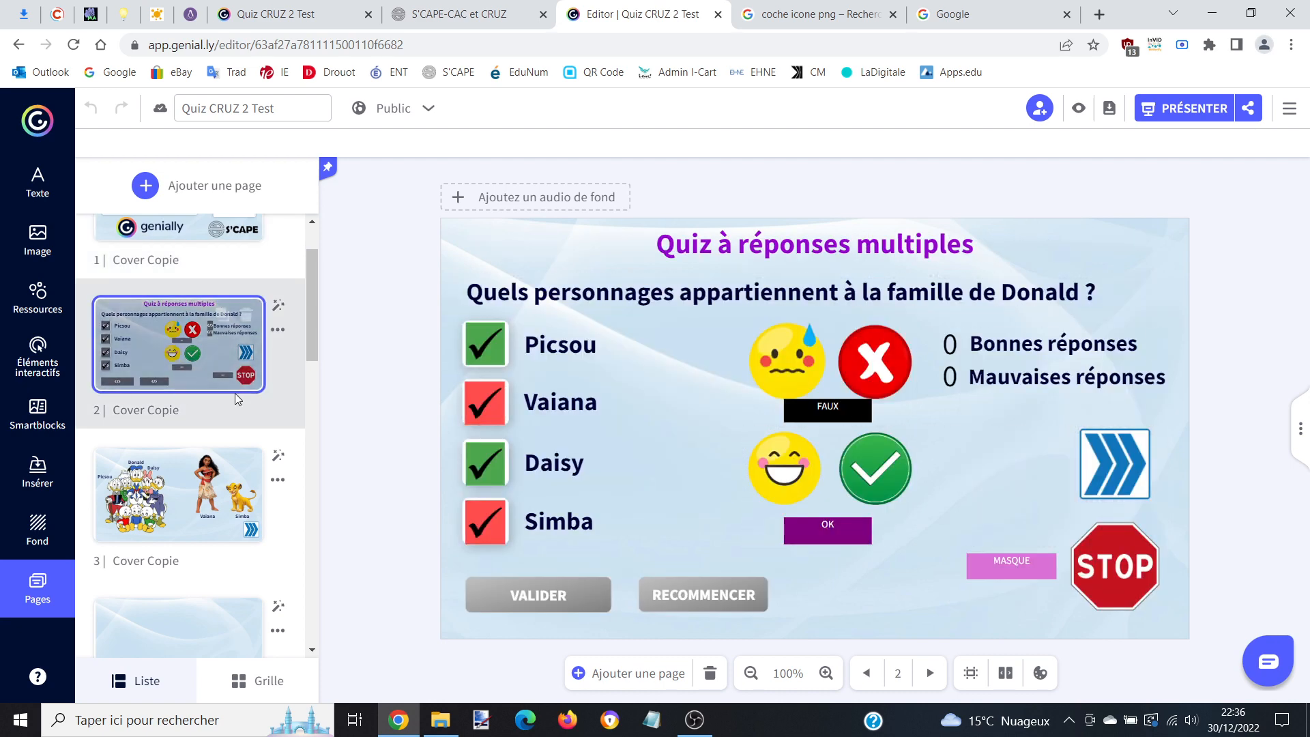
scroll(232, 409, "down", 4)
left_click(202, 482)
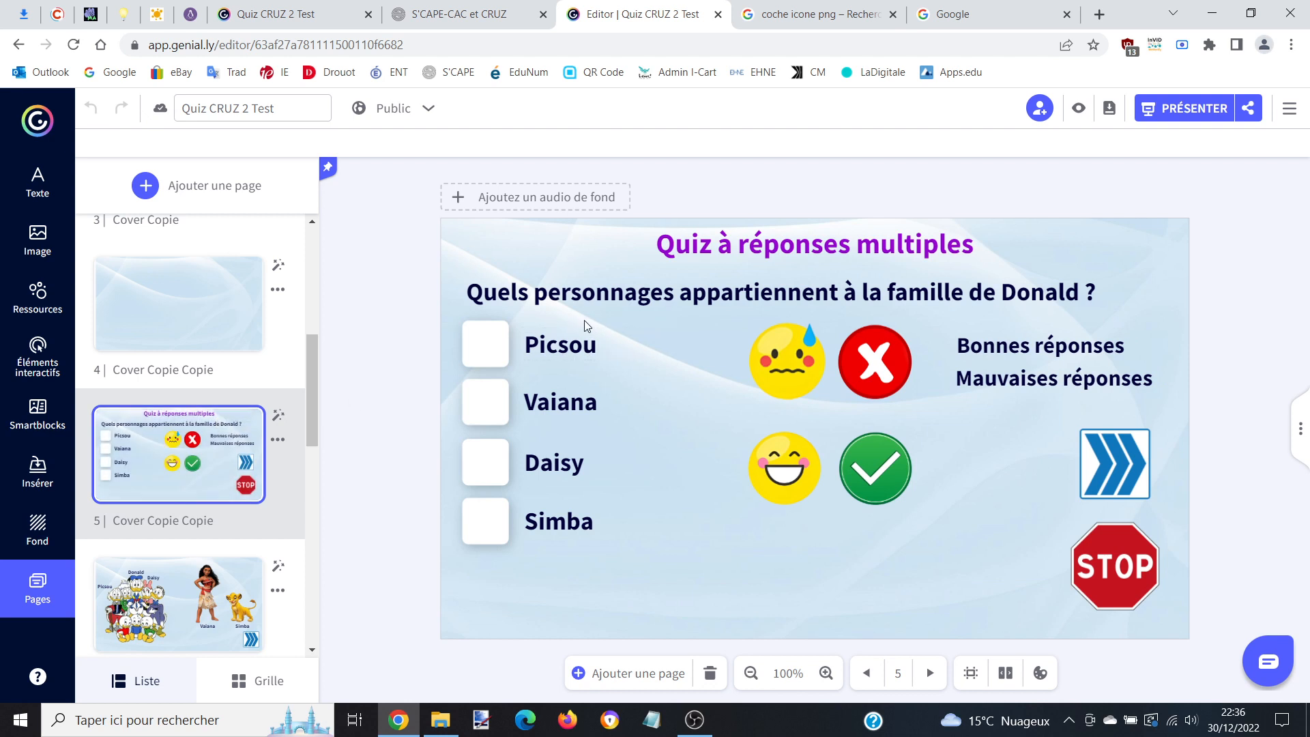
left_click(613, 295)
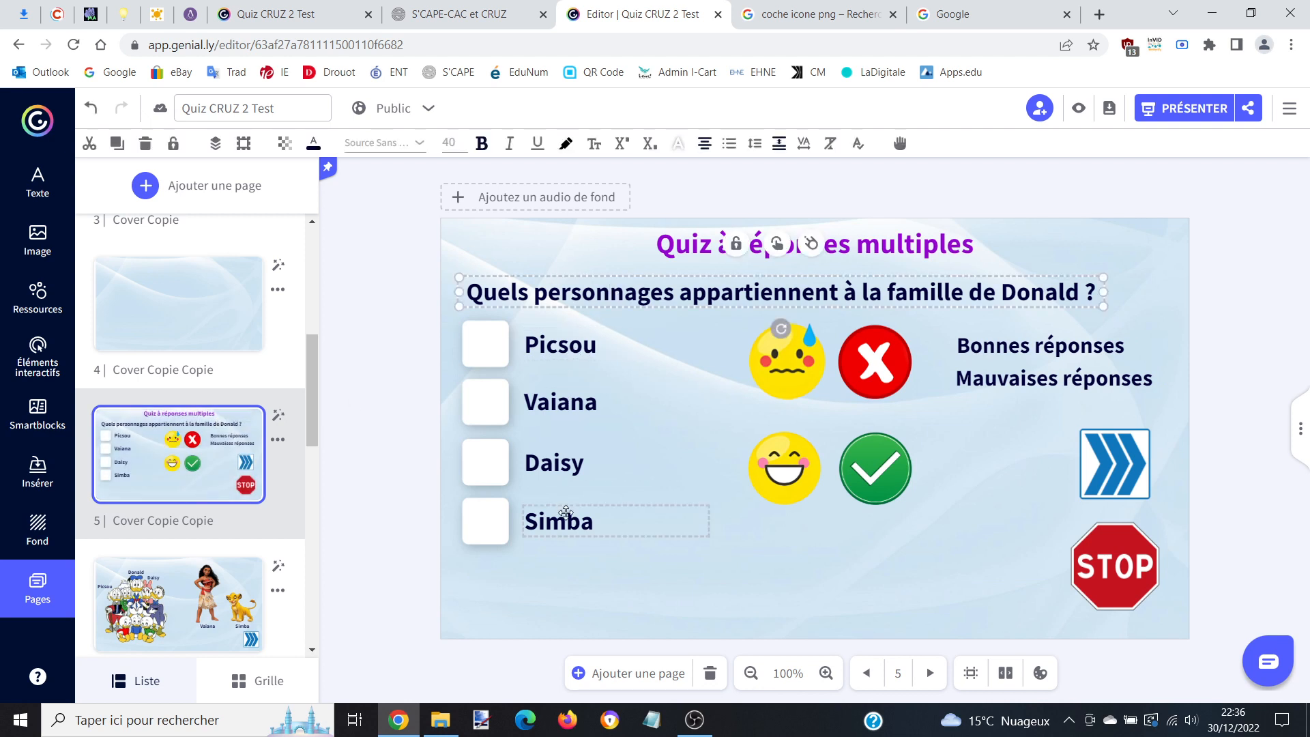
left_click(488, 373)
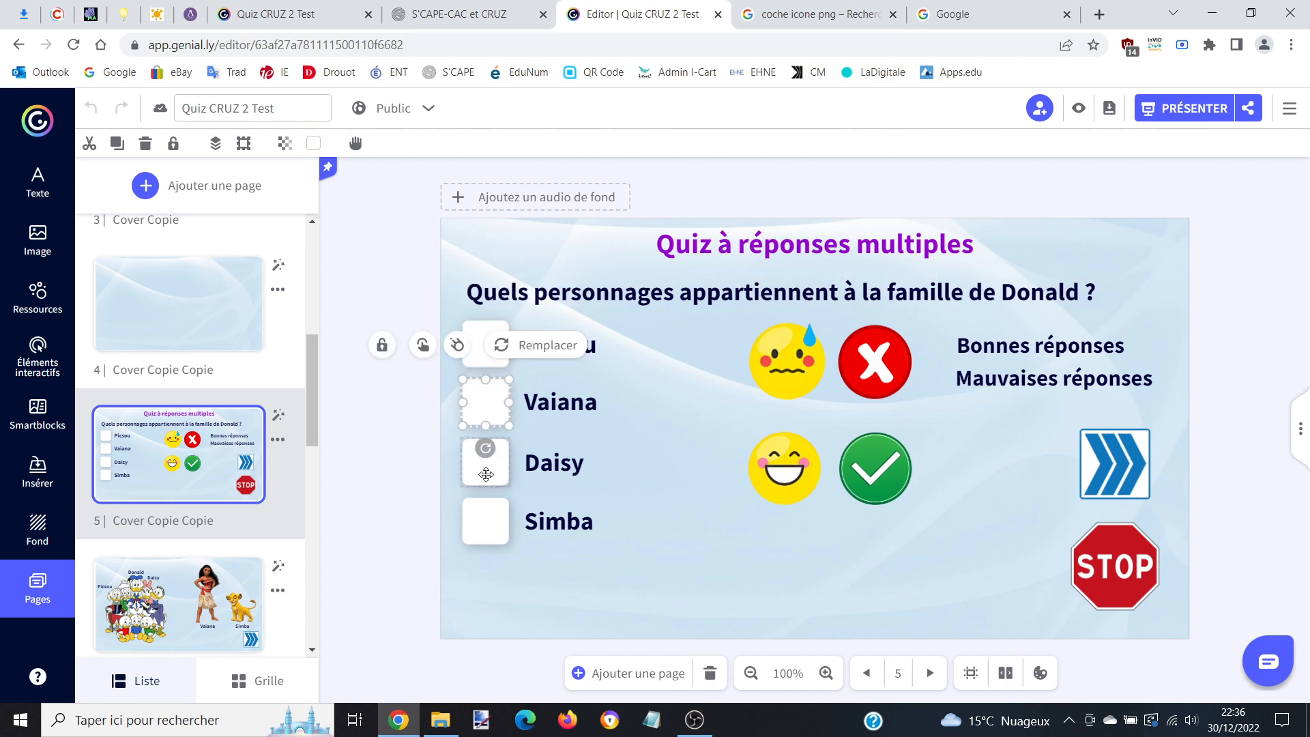
Try adding a shadowed rounded-square shape to page 5, recolour it white, and delete it.
left_click(40, 296)
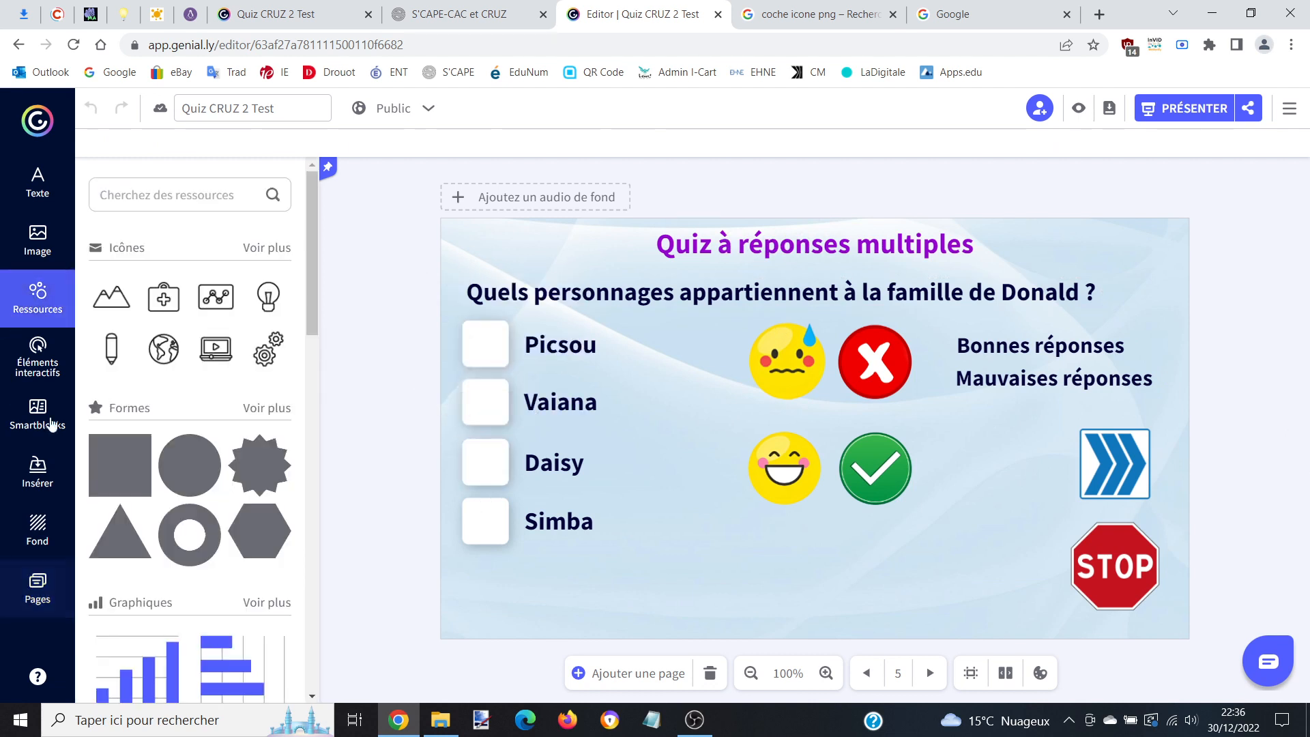
left_click(287, 409)
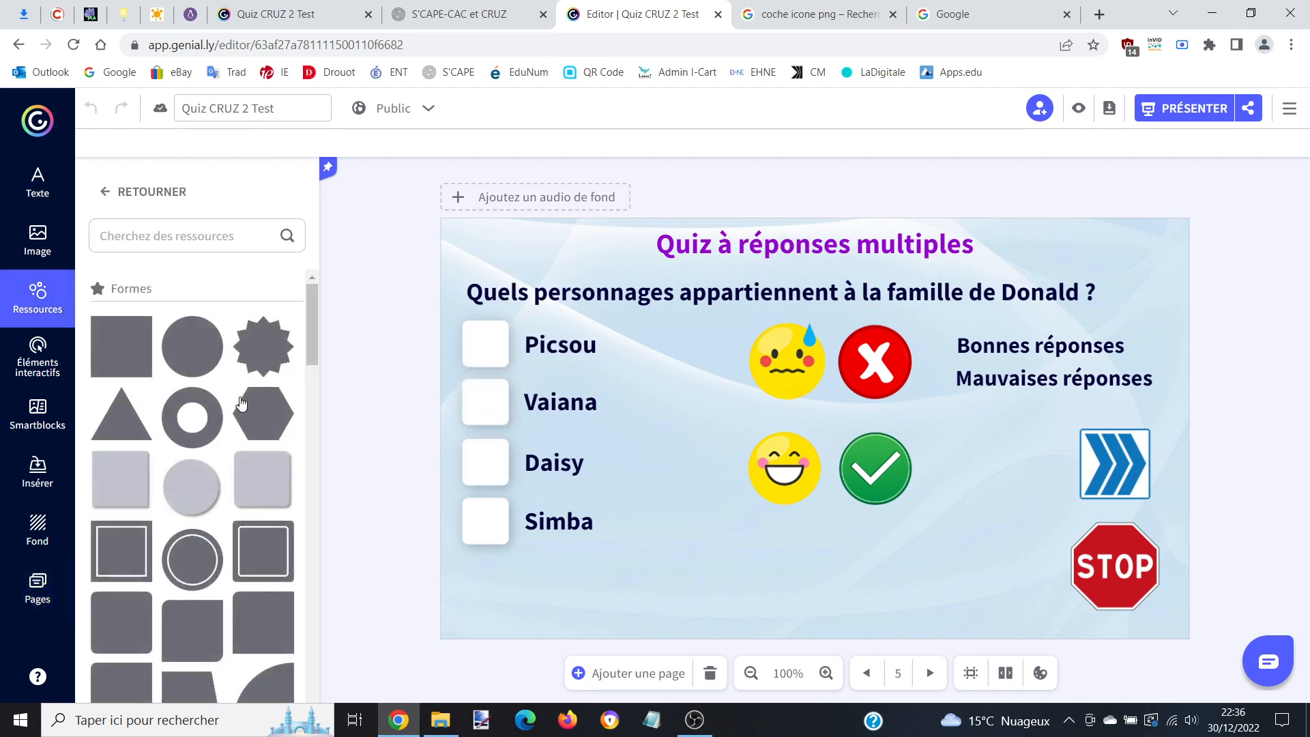
left_click(267, 499)
left_click_drag(837, 421, 699, 503)
left_click(313, 144)
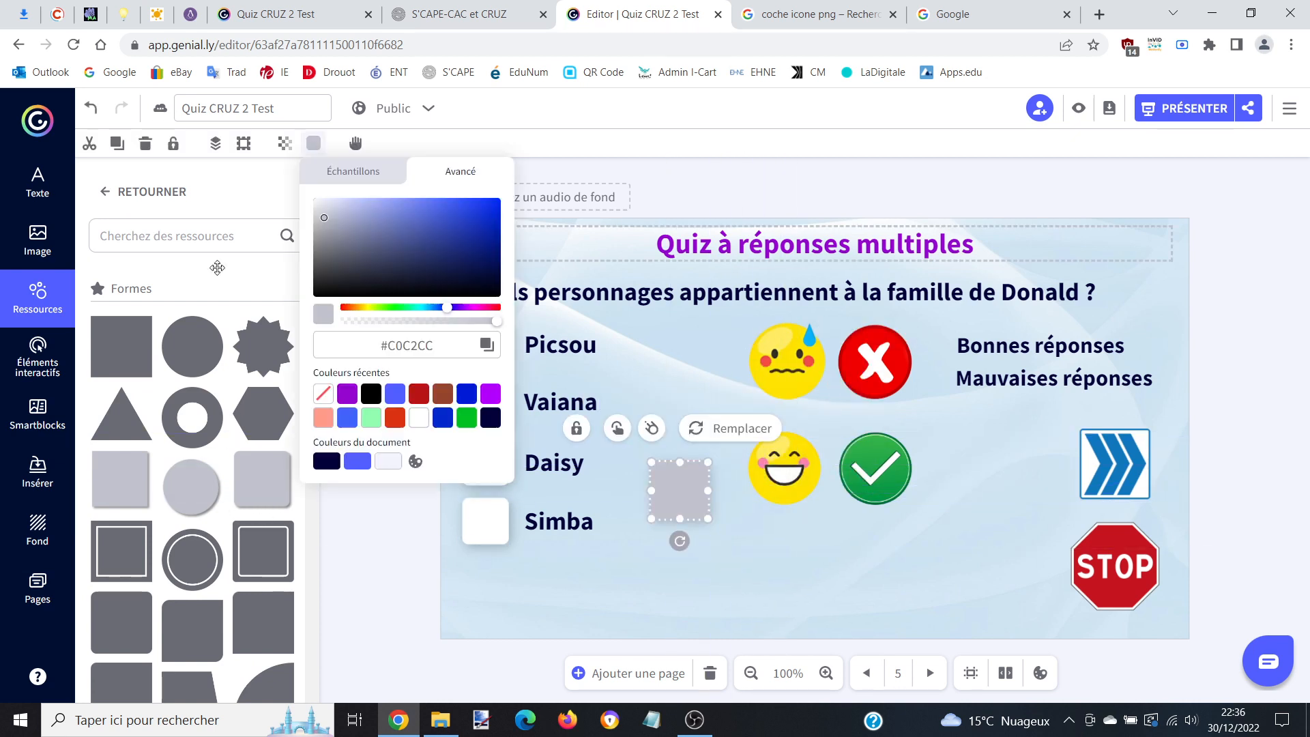
left_click(416, 420)
left_click(763, 600)
left_click(678, 494)
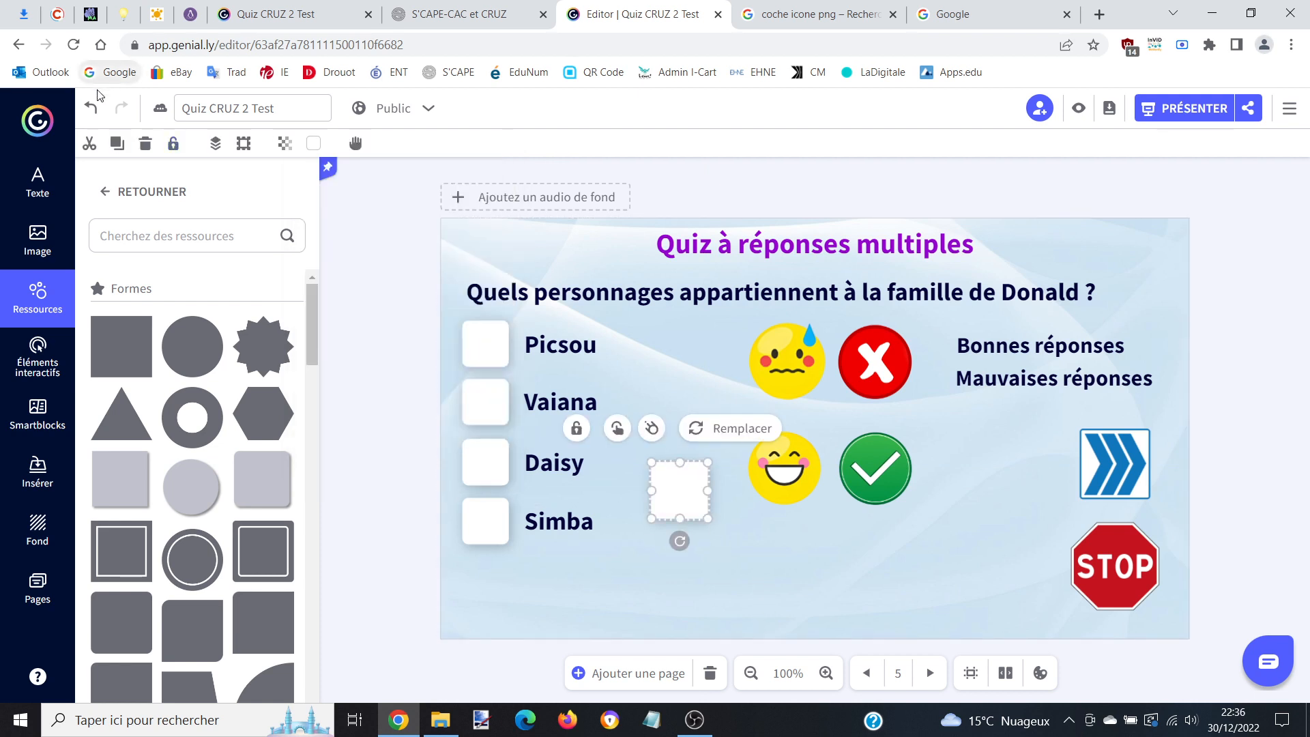
left_click(145, 143)
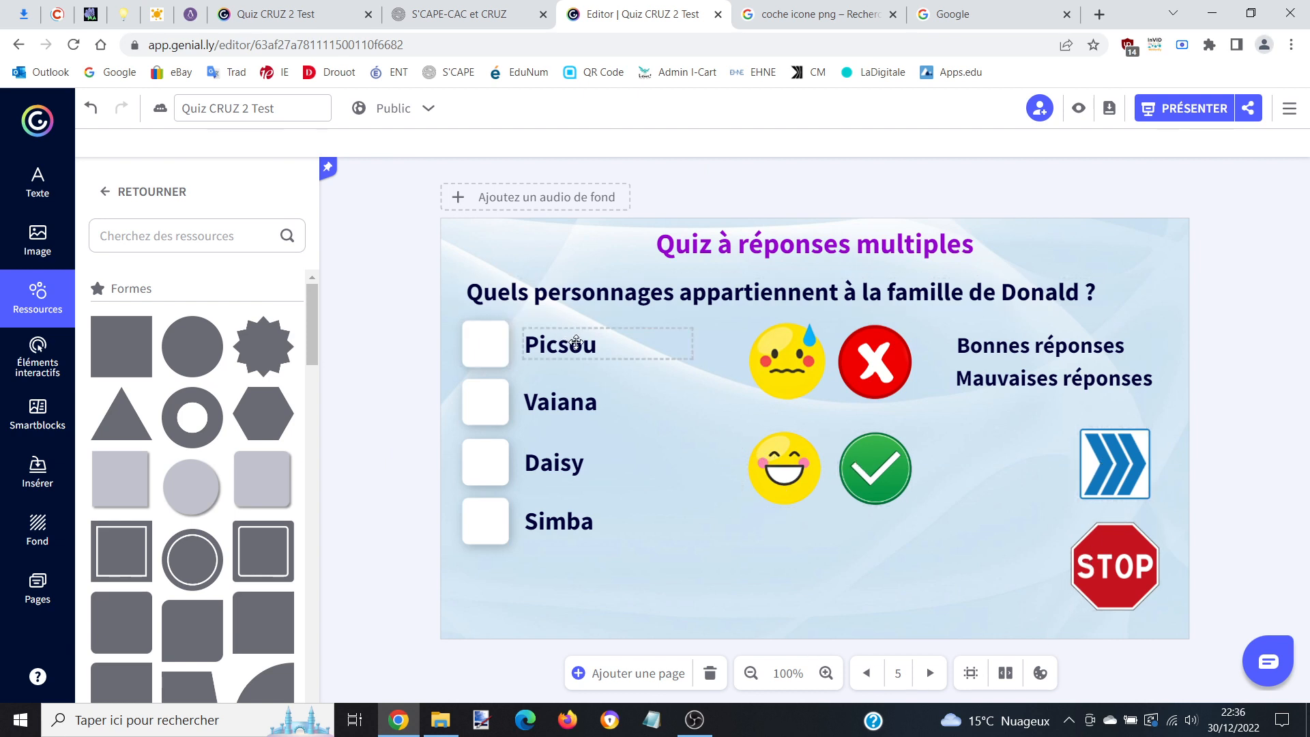
left_click(492, 585)
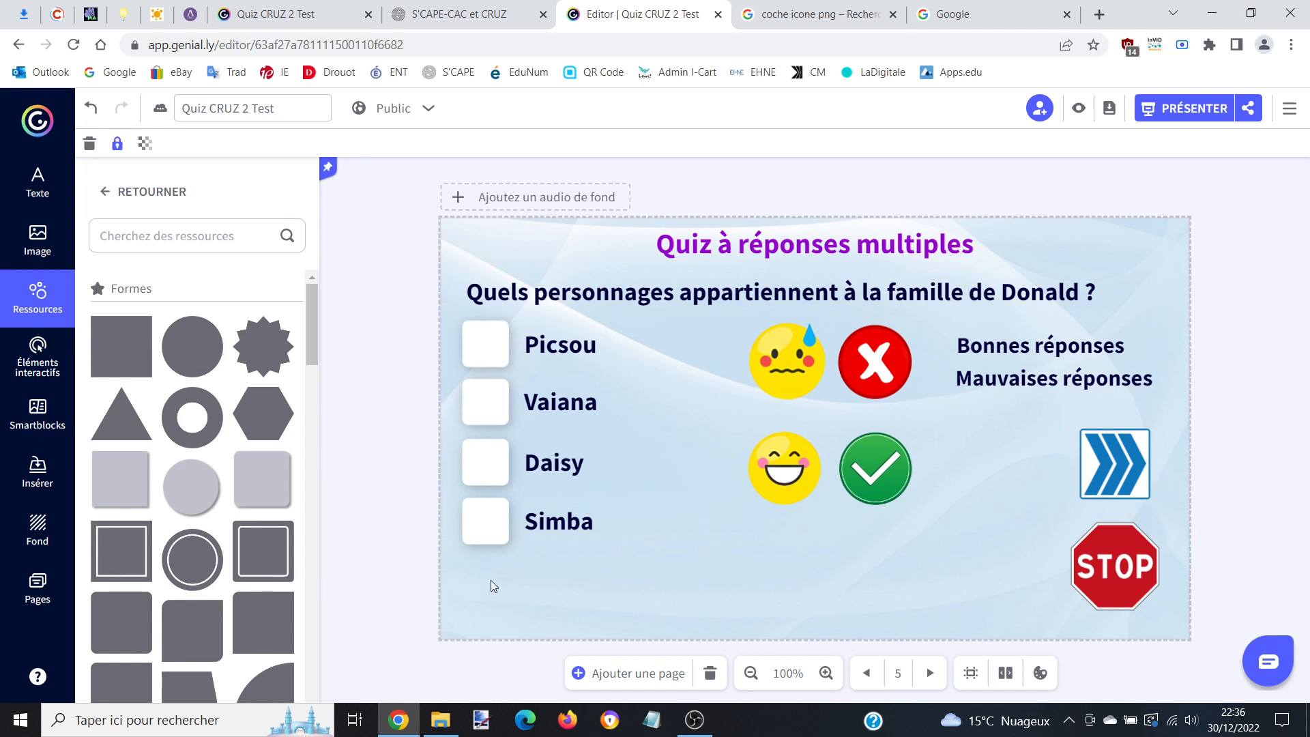
Start adding pages from existing creations and choose CRUZ-Version2 as the source.
left_click(37, 587)
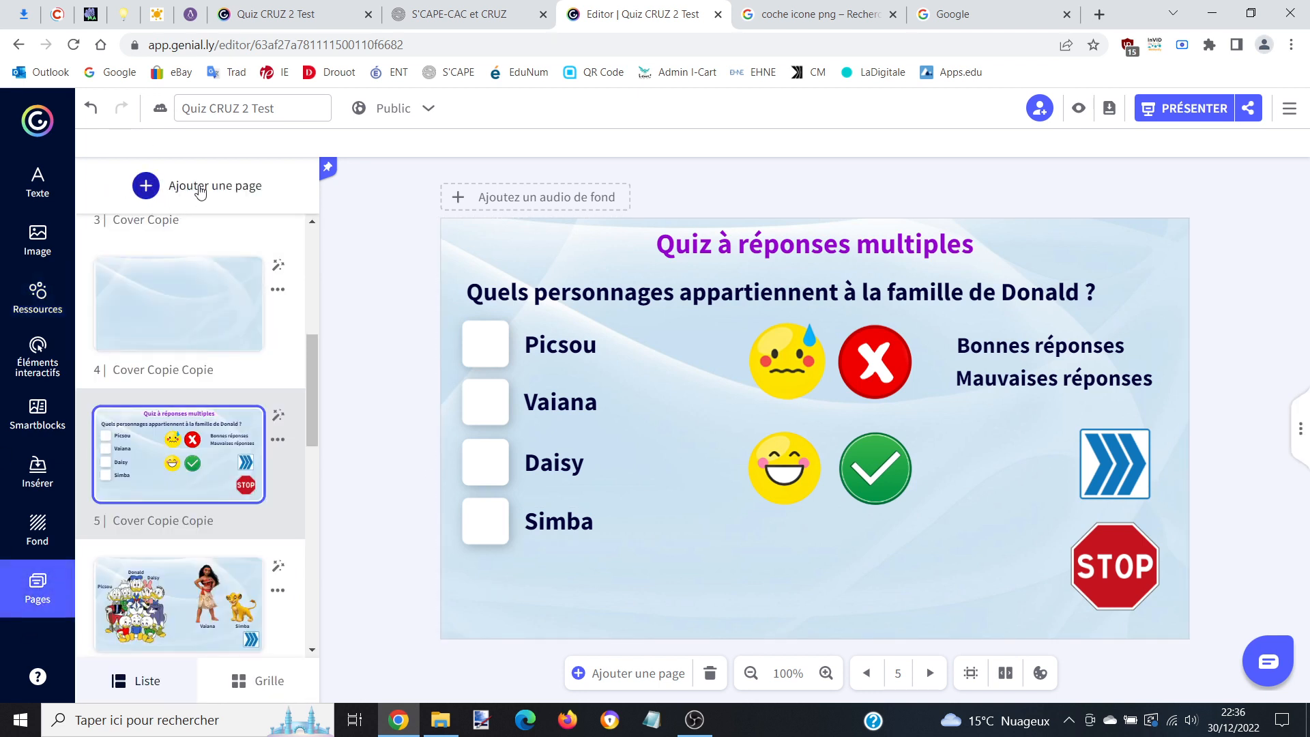
left_click(146, 186)
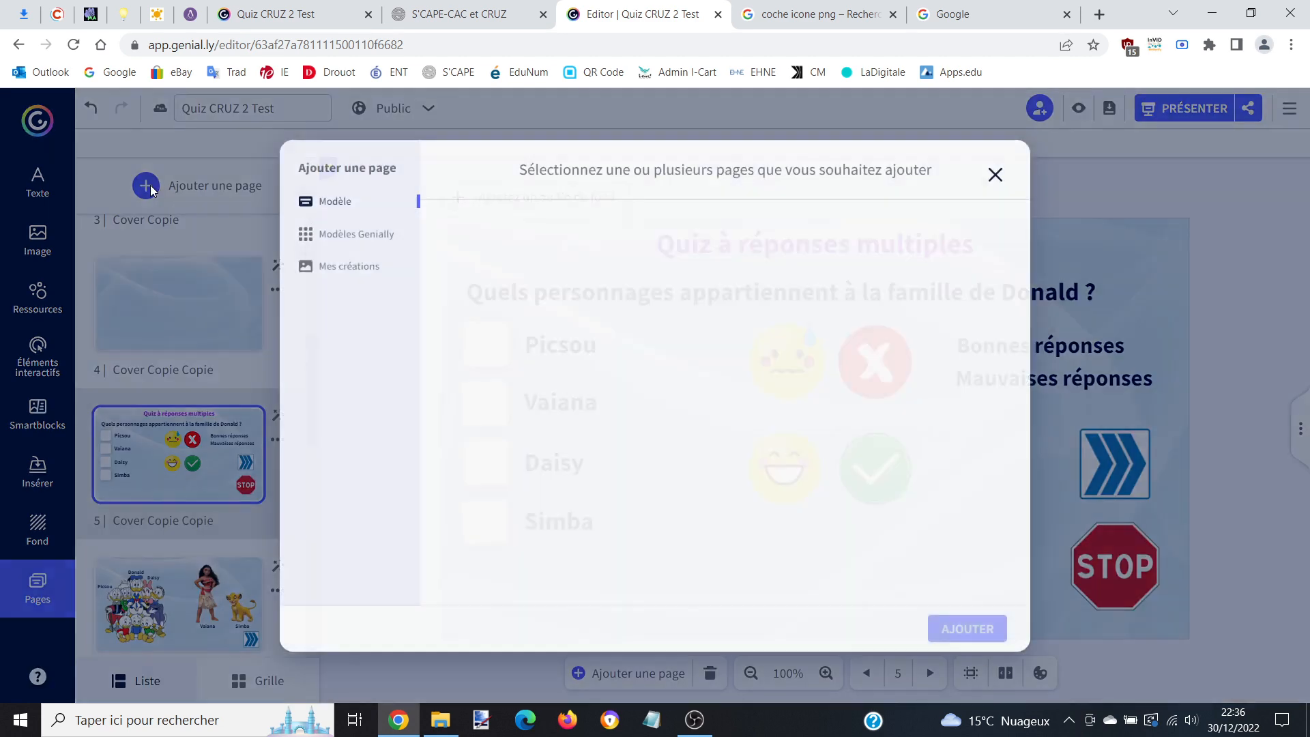
left_click(344, 267)
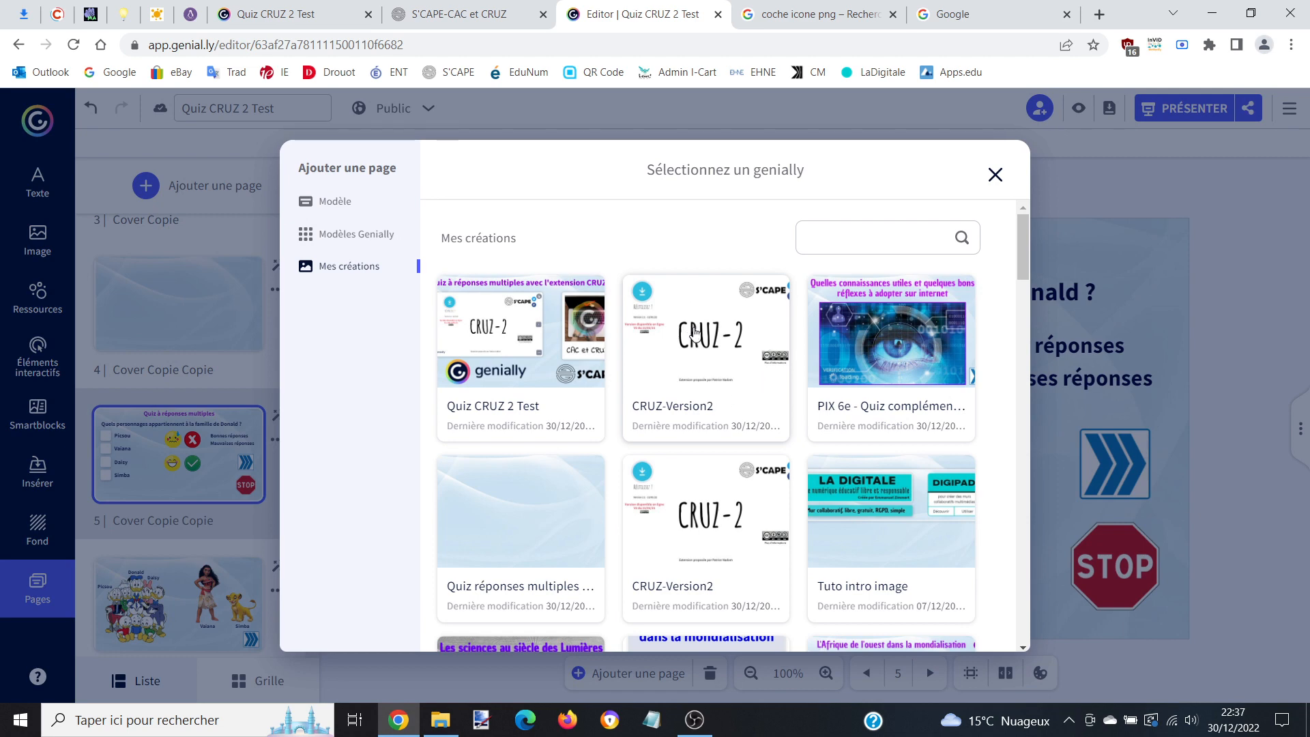
left_click(696, 333)
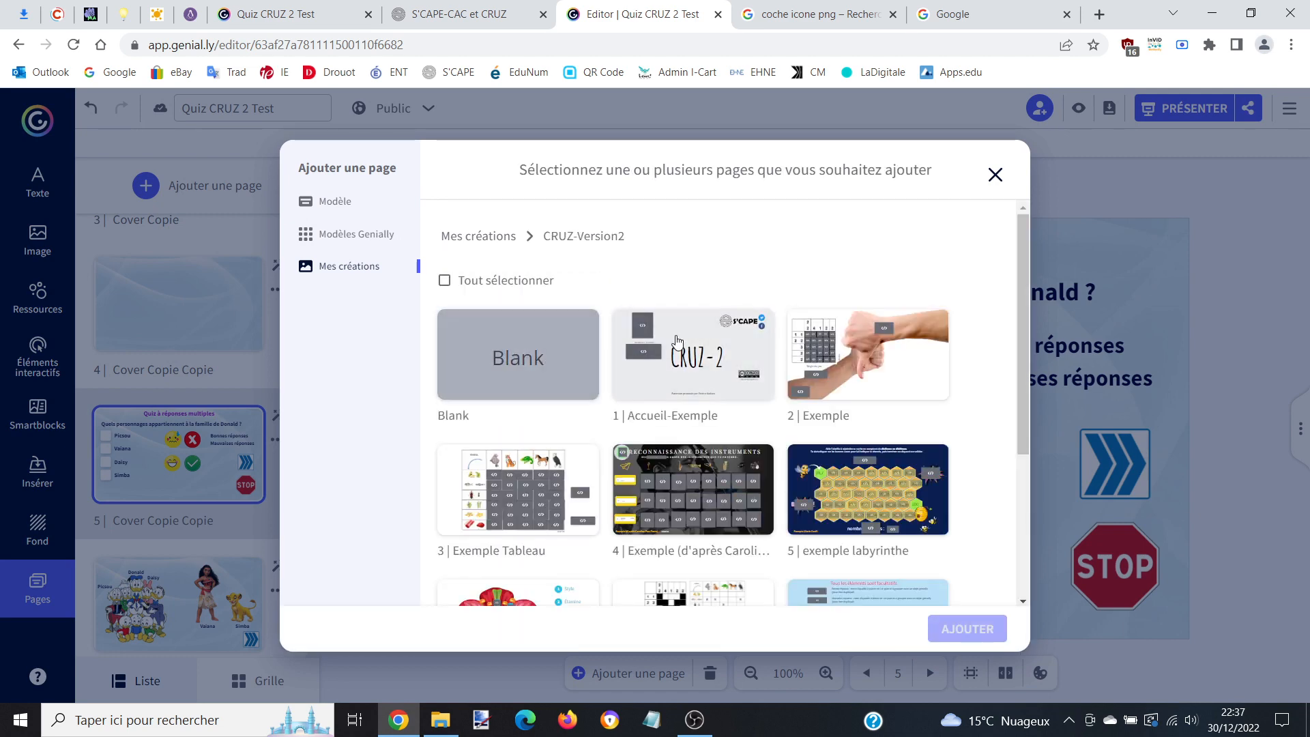
Add page 8 PAGE Creation - TuTO and the two DIV CREATOR pages, 9 and 10, to the quiz.
scroll(858, 355, "down", 3)
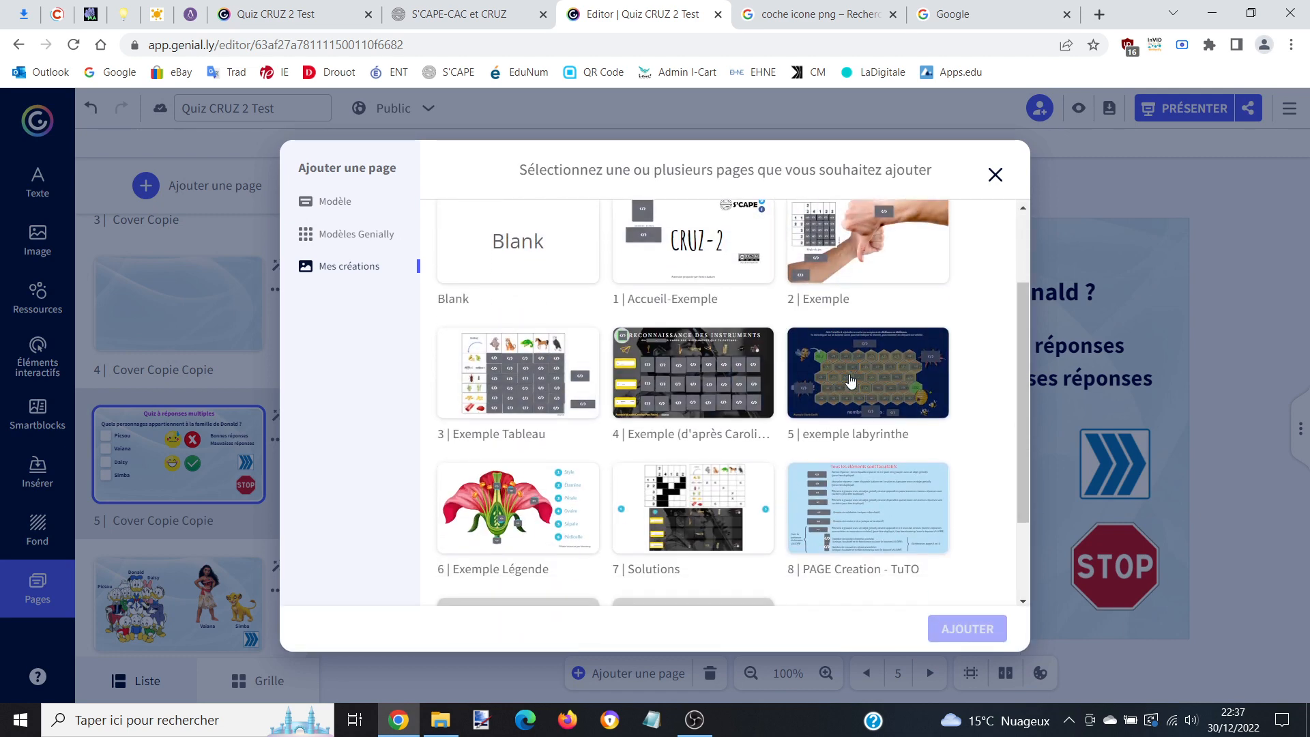
scroll(850, 374, "down", 1)
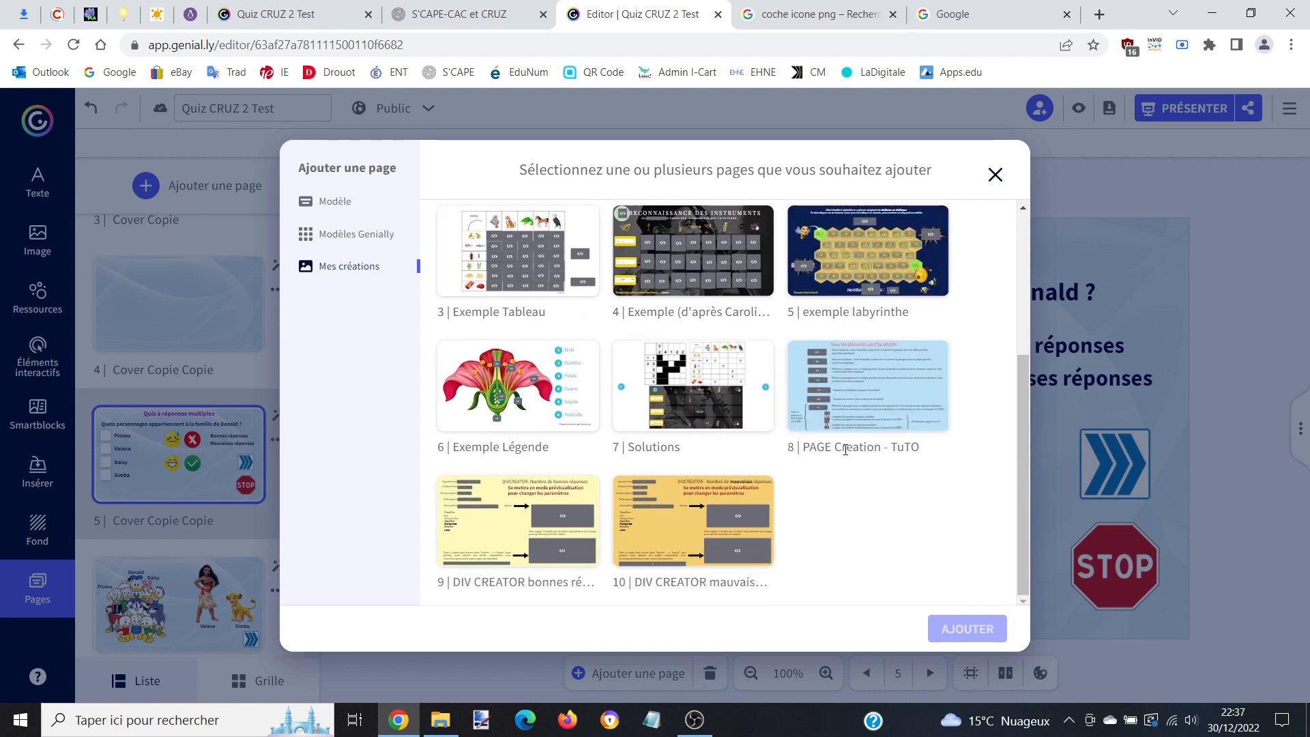
left_click(849, 396)
left_click(574, 542)
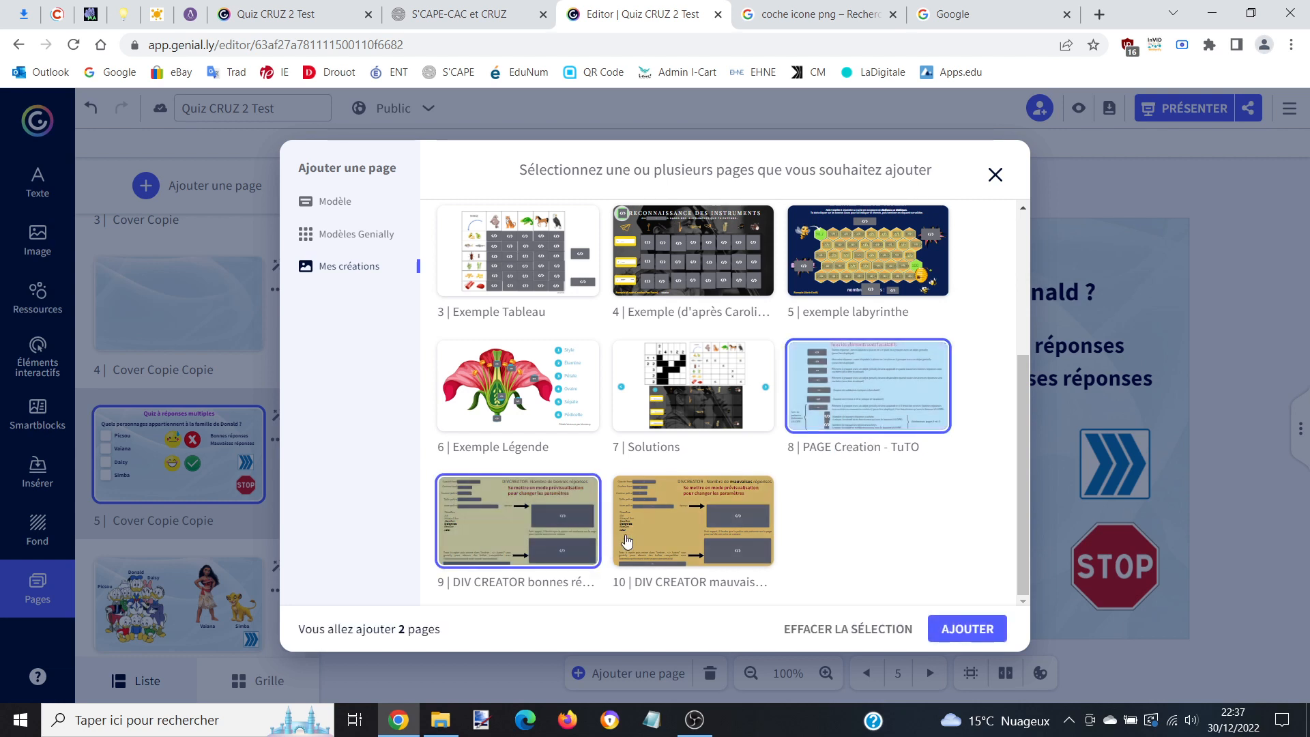
left_click(647, 539)
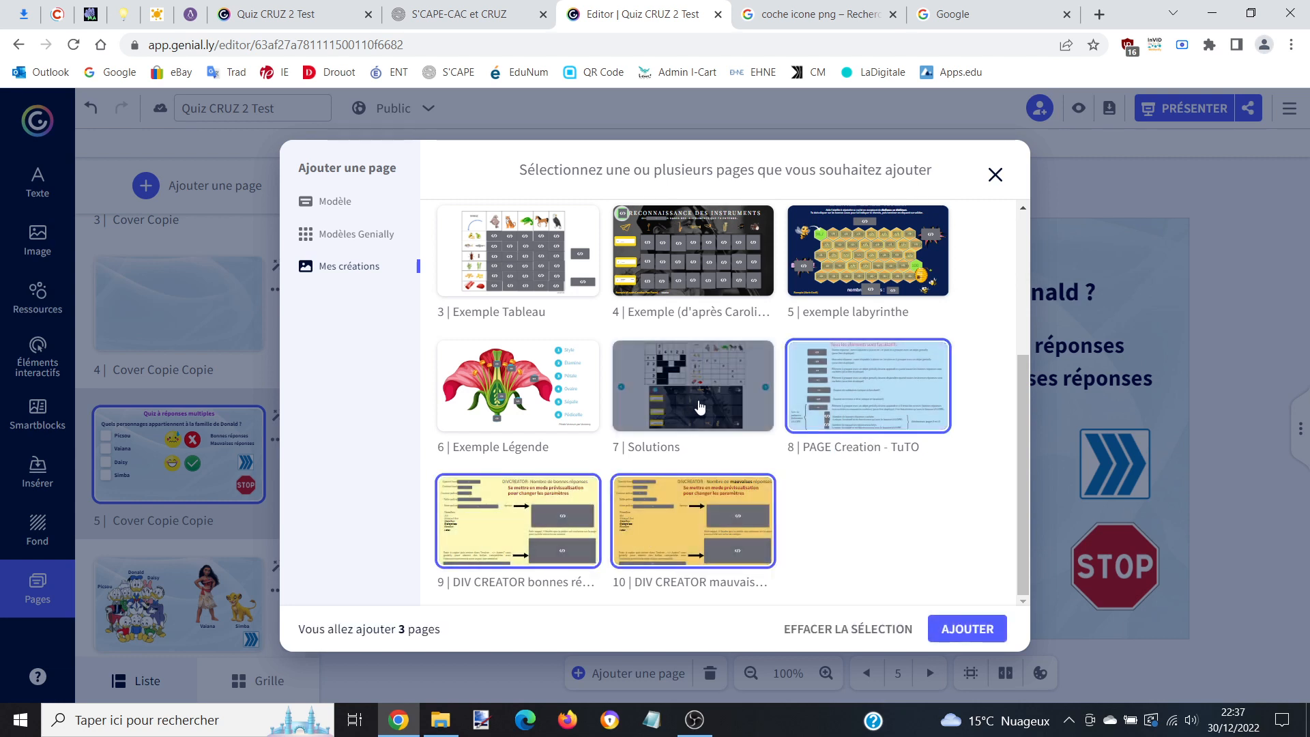
scroll(705, 412, "up", 2)
scroll(705, 412, "up", 2)
scroll(706, 413, "down", 4)
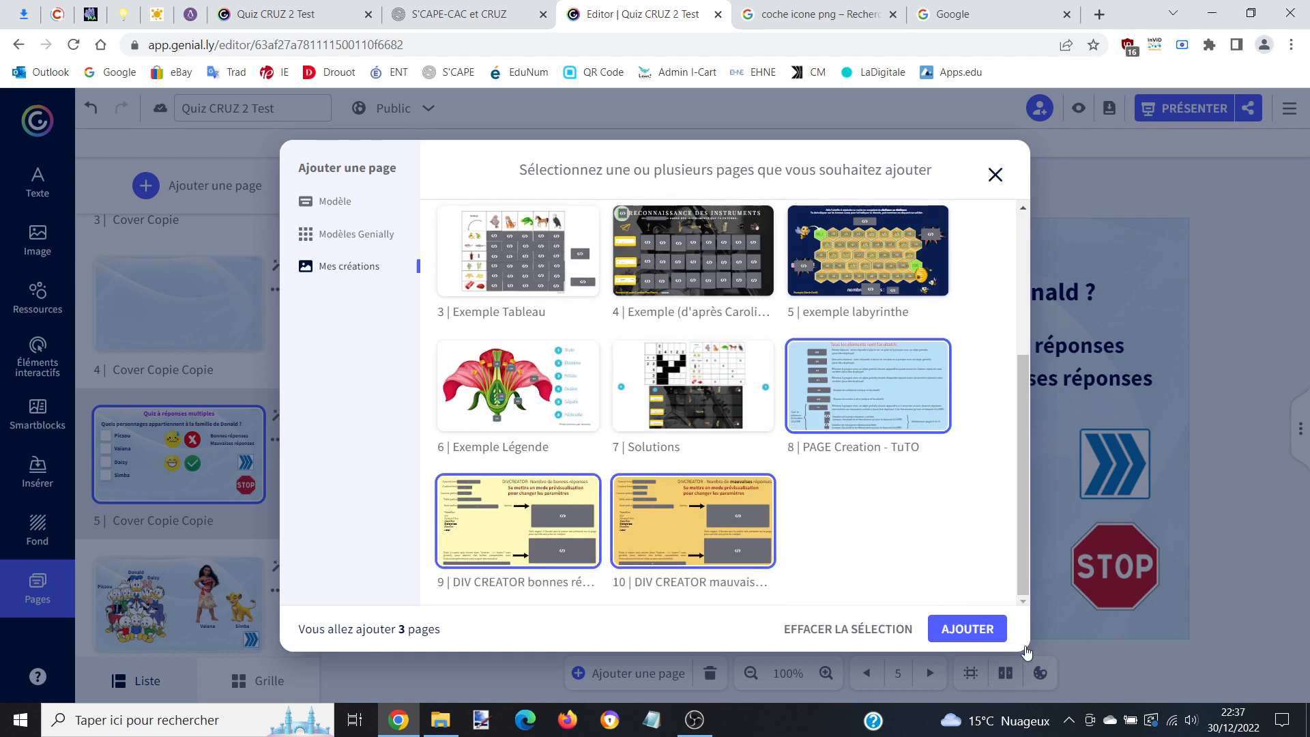
left_click(956, 633)
Copy the VALIDER and RECOMMENCER buttons together from page 6 PAGE Creation - TuTO.
scroll(263, 468, "down", 2)
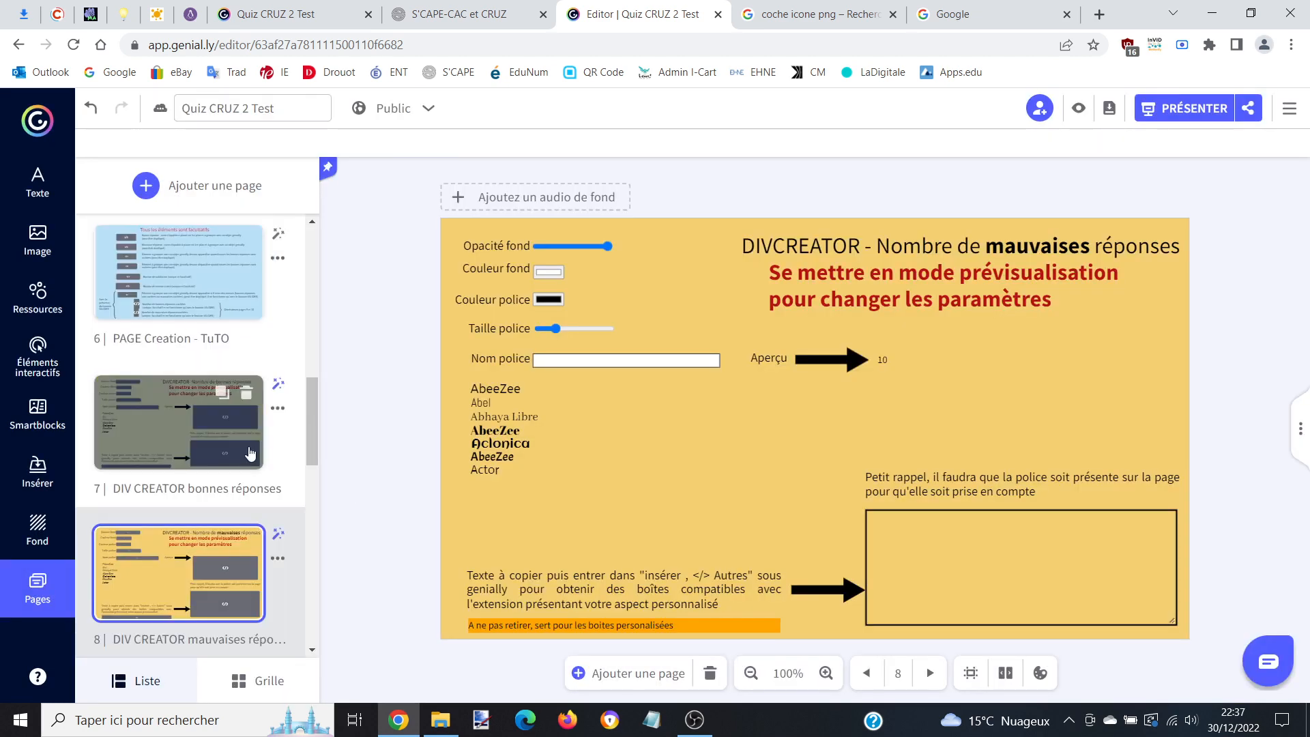
scroll(199, 410, "up", 4)
left_click(200, 403)
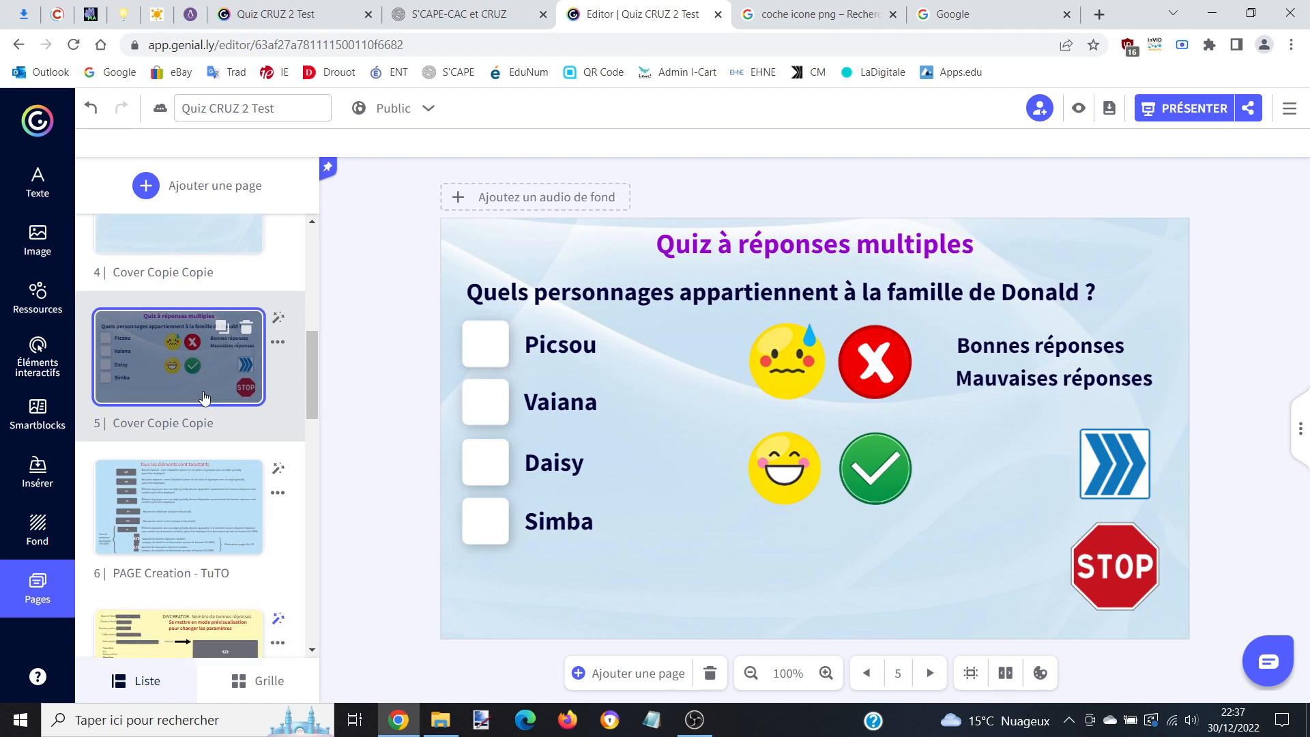
scroll(201, 410, "down", 1)
left_click(201, 472)
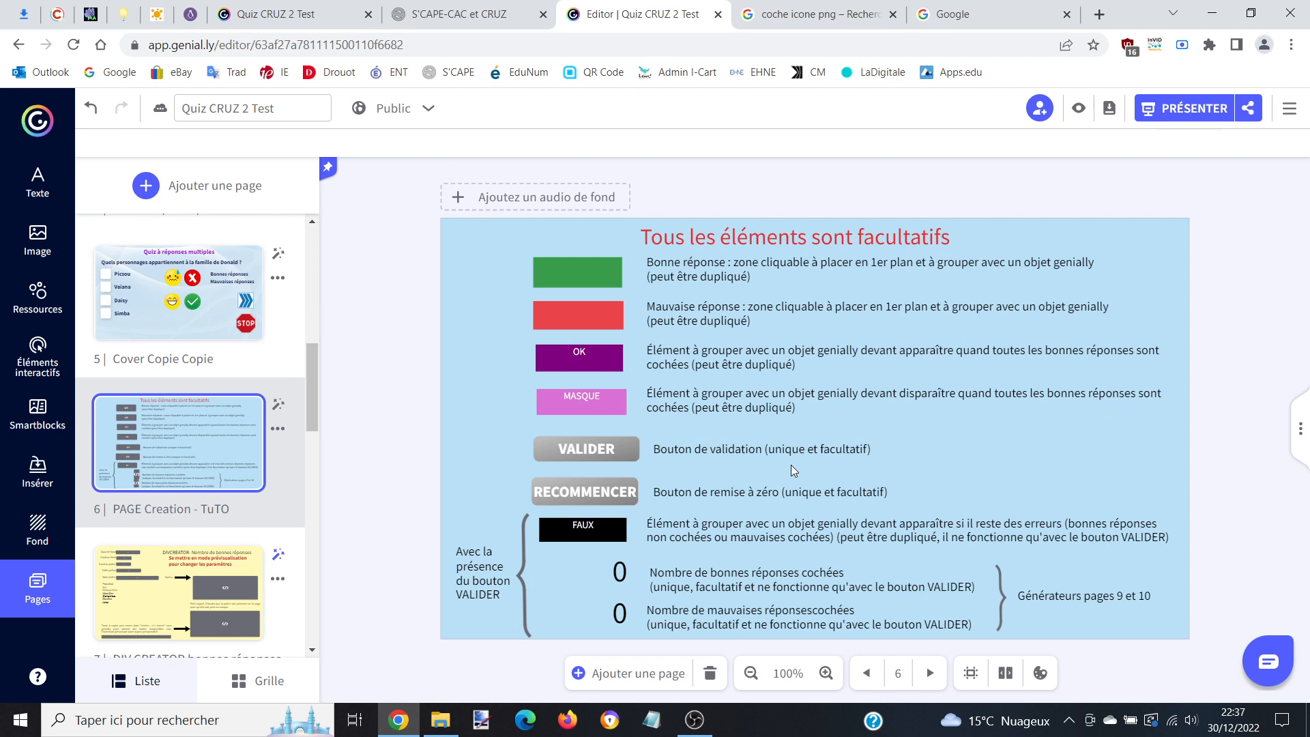
left_click(616, 454)
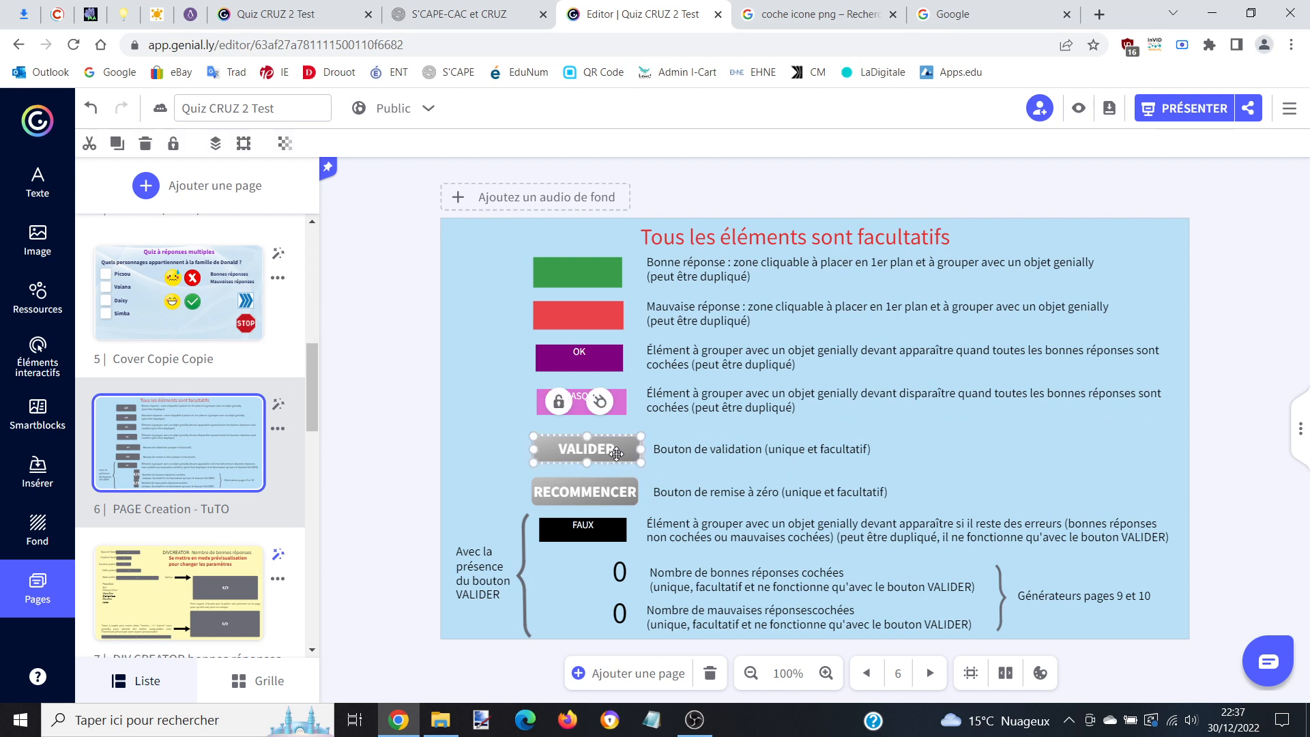
left_click(624, 491, "shift")
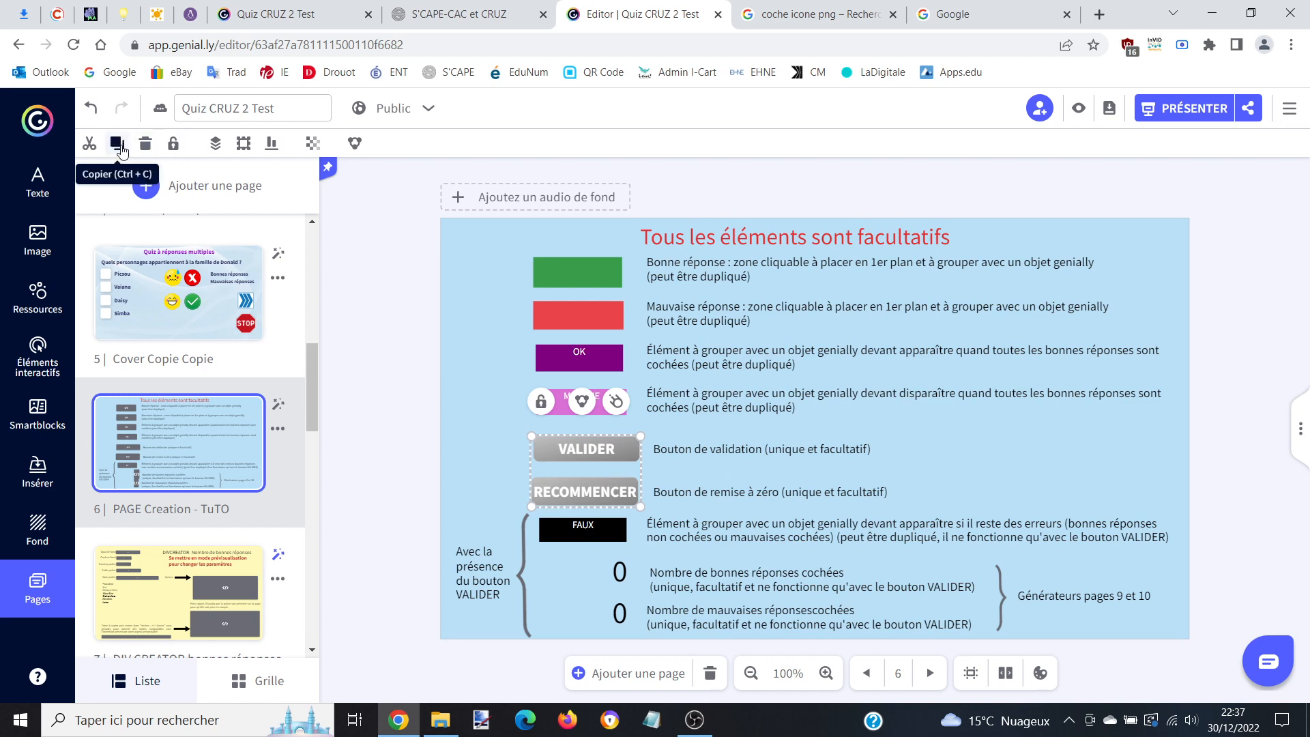
left_click(120, 147)
Paste the VALIDER and RECOMMENCER buttons on page 5 and stack them below the smiling emoji.
left_click(142, 295)
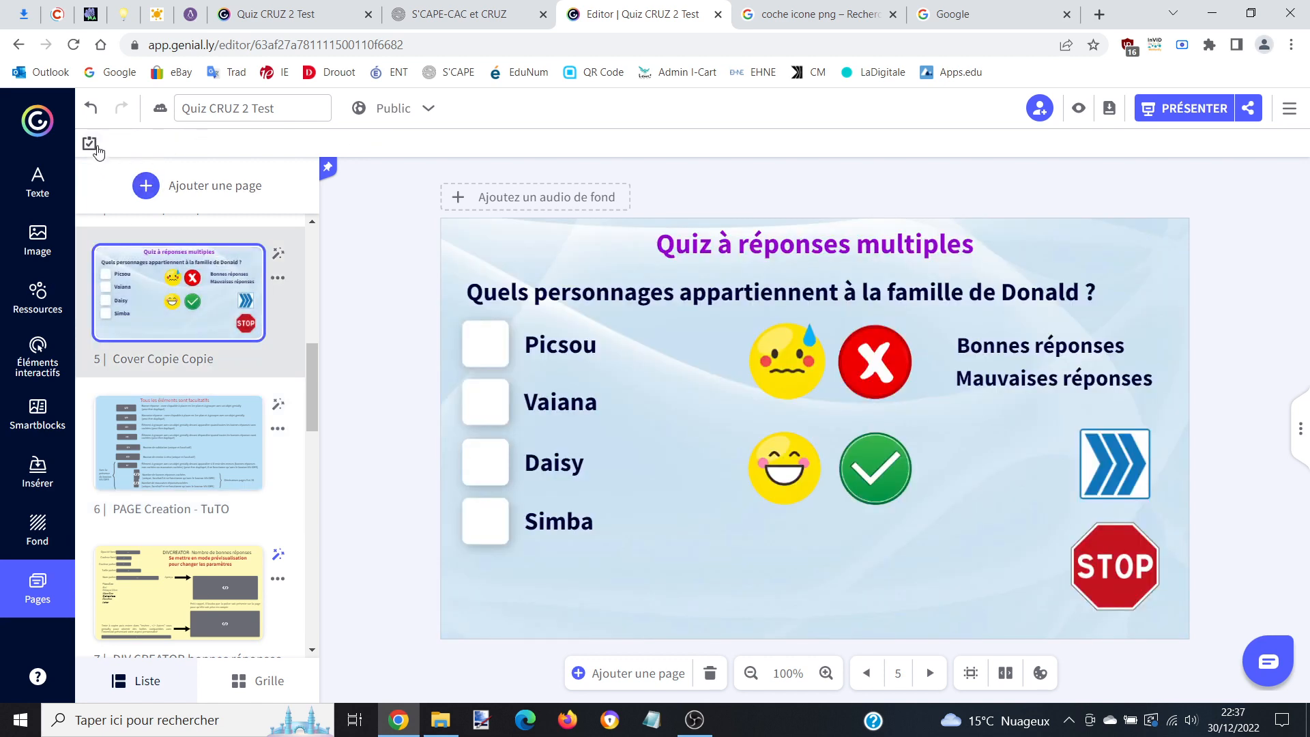
key("ctrl+v")
left_click(703, 584)
left_click_drag(603, 450, 802, 546)
left_click_drag(626, 494, 827, 583)
Enlarge the VALIDER and RECOMMENCER buttons together and shift them slightly right under the emoji and green check.
left_click(825, 546, "shift")
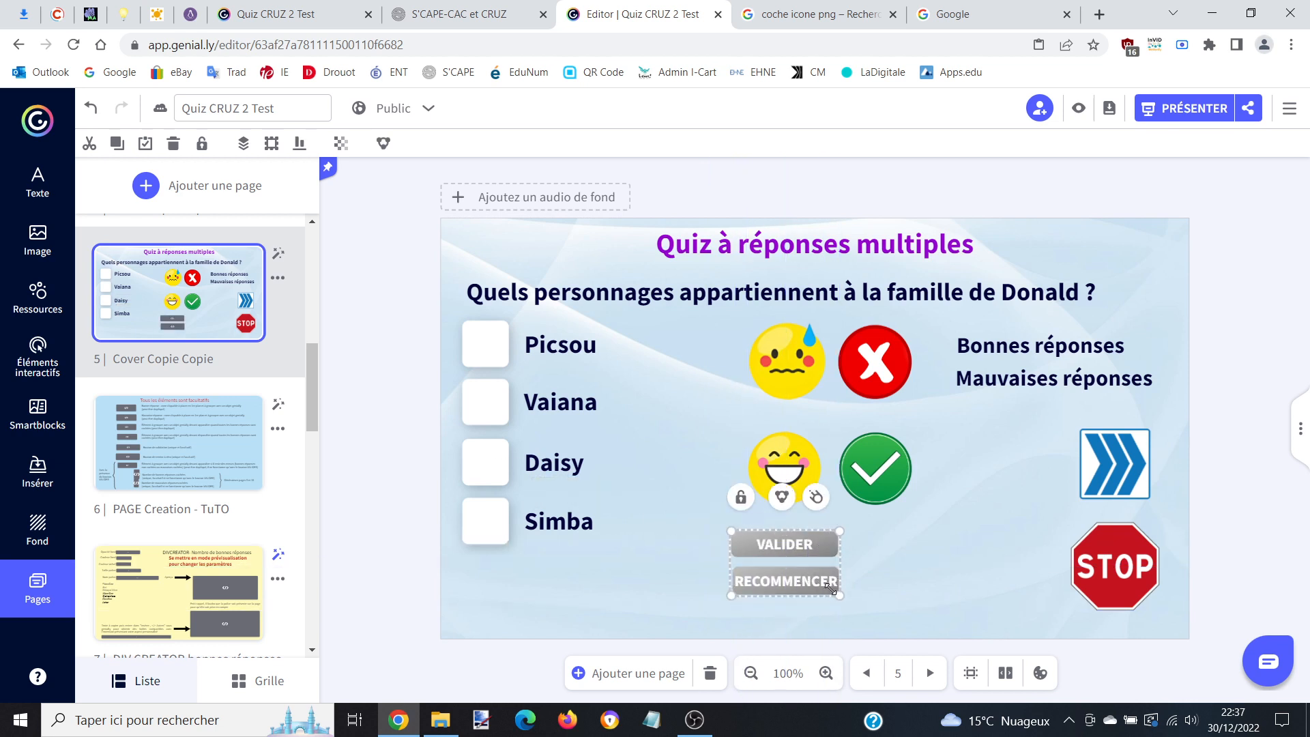
left_click_drag(844, 598, 878, 619)
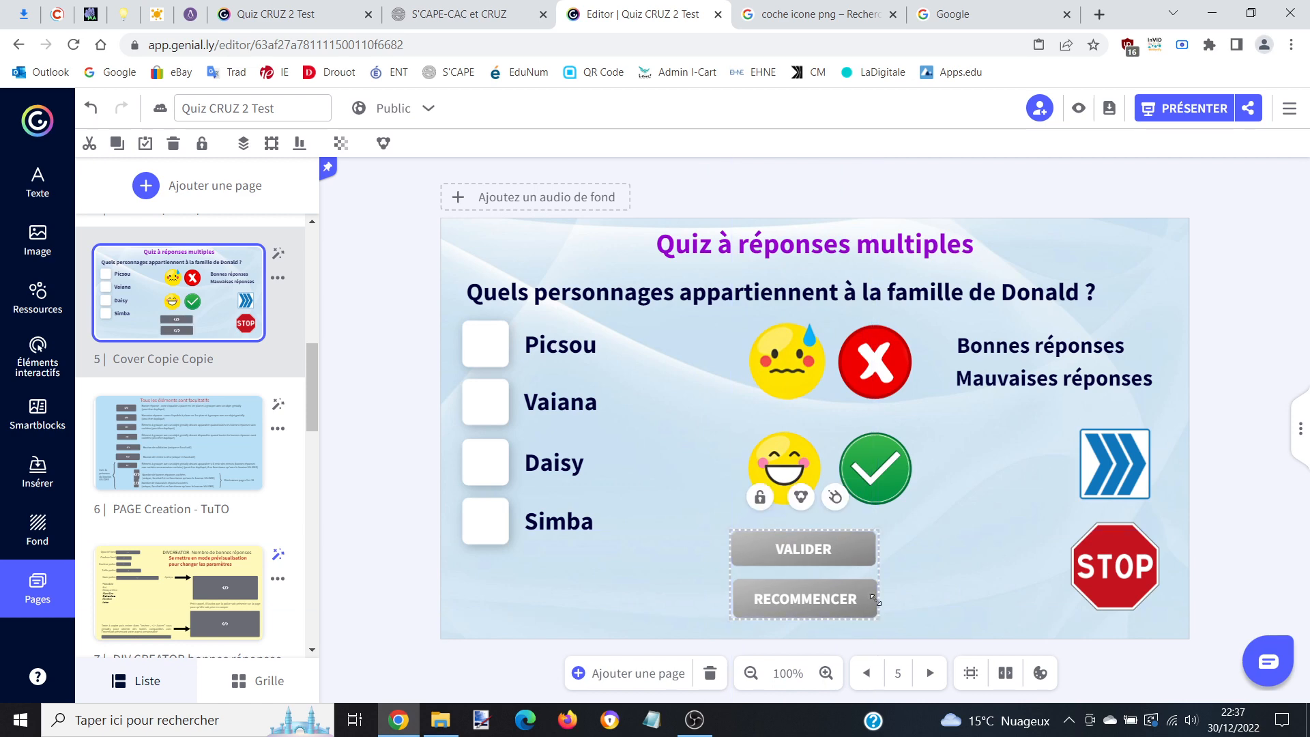
left_click_drag(859, 560, 877, 561)
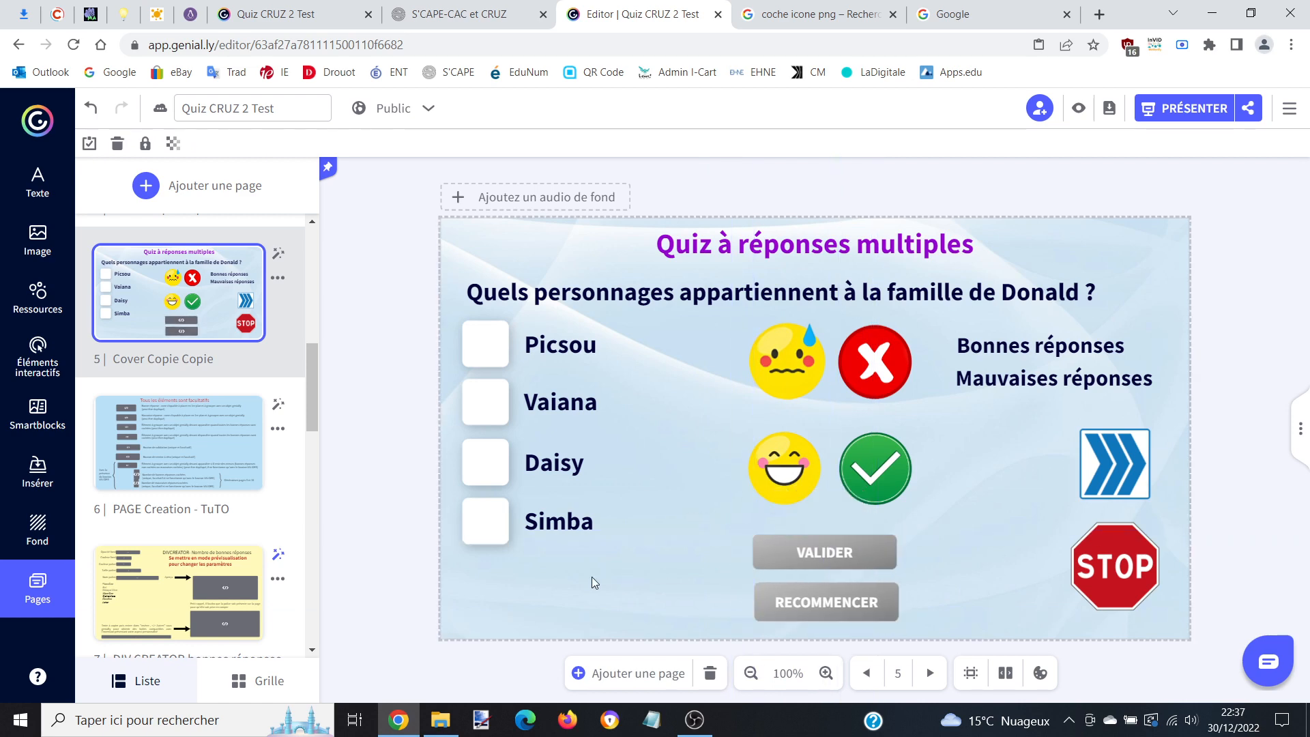
Copy the purple OK element from page 6 to page 5 and place it between the green check and blue arrows.
left_click(164, 462)
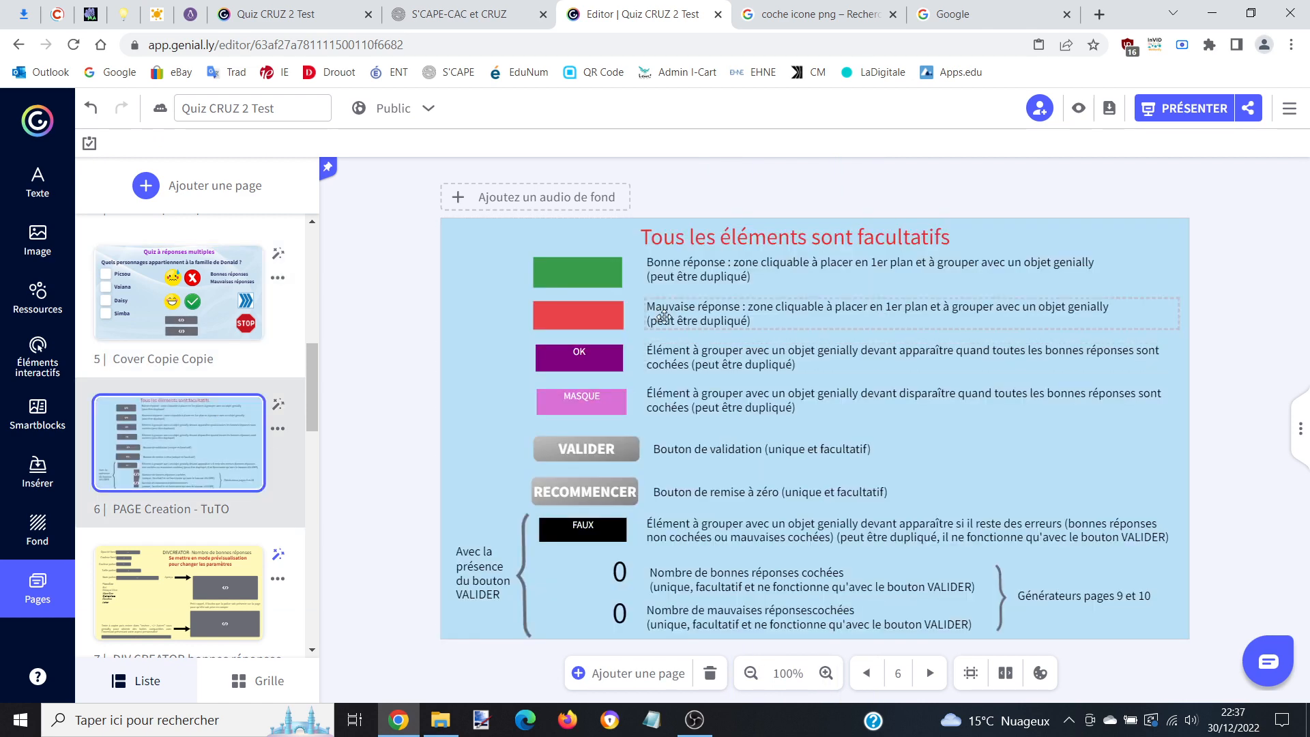
left_click(586, 360)
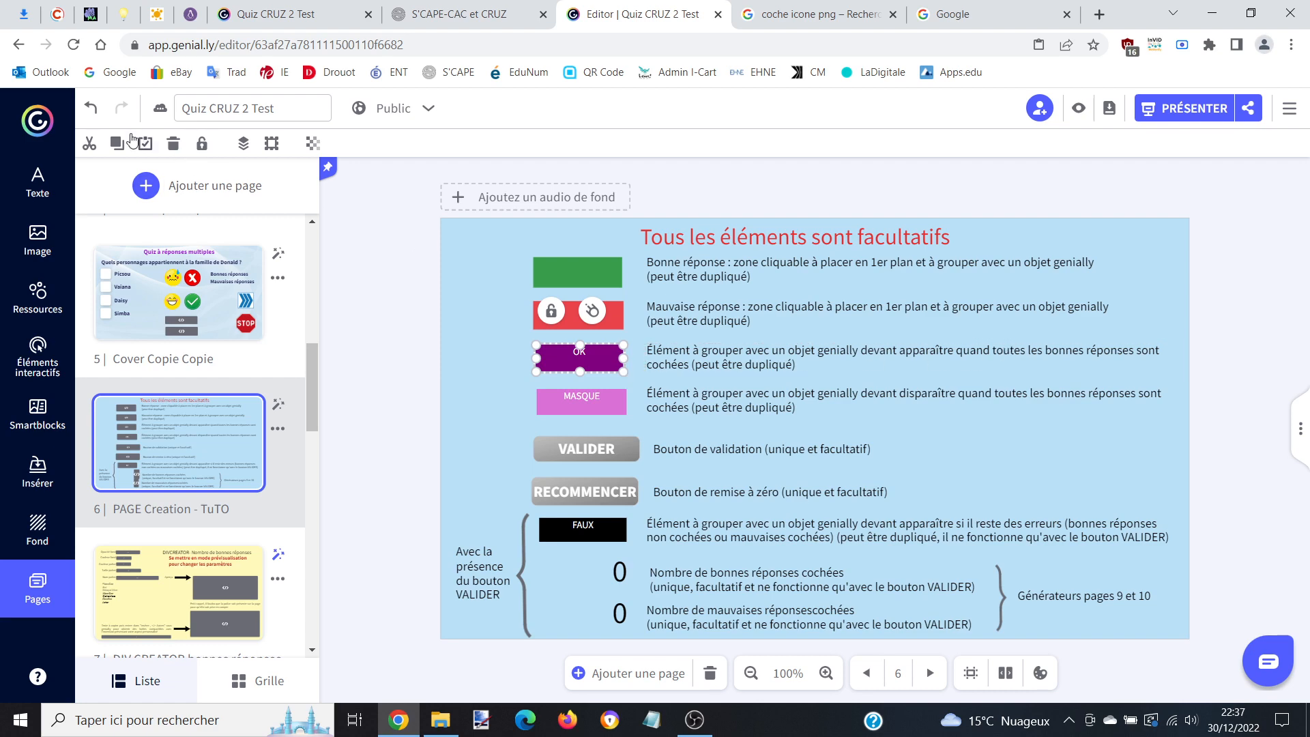
left_click(145, 293)
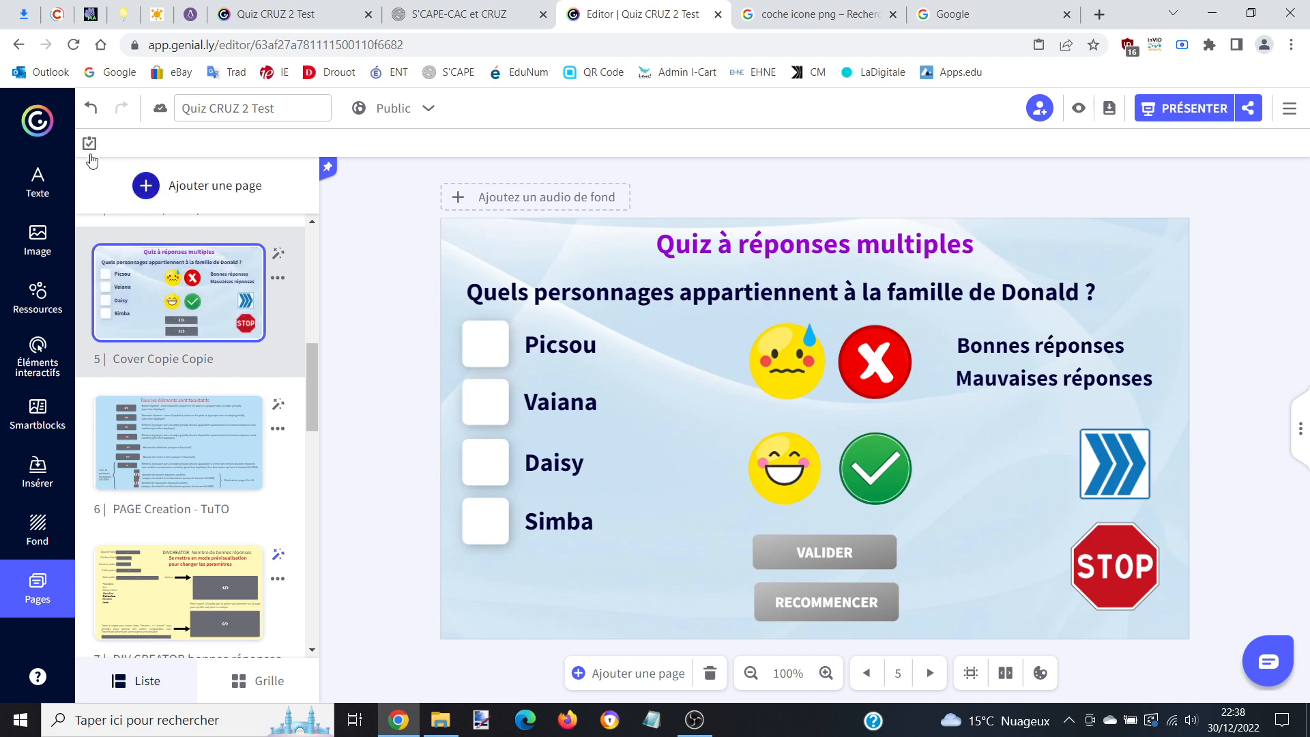
key("ctrl+v")
left_click_drag(599, 357, 1000, 472)
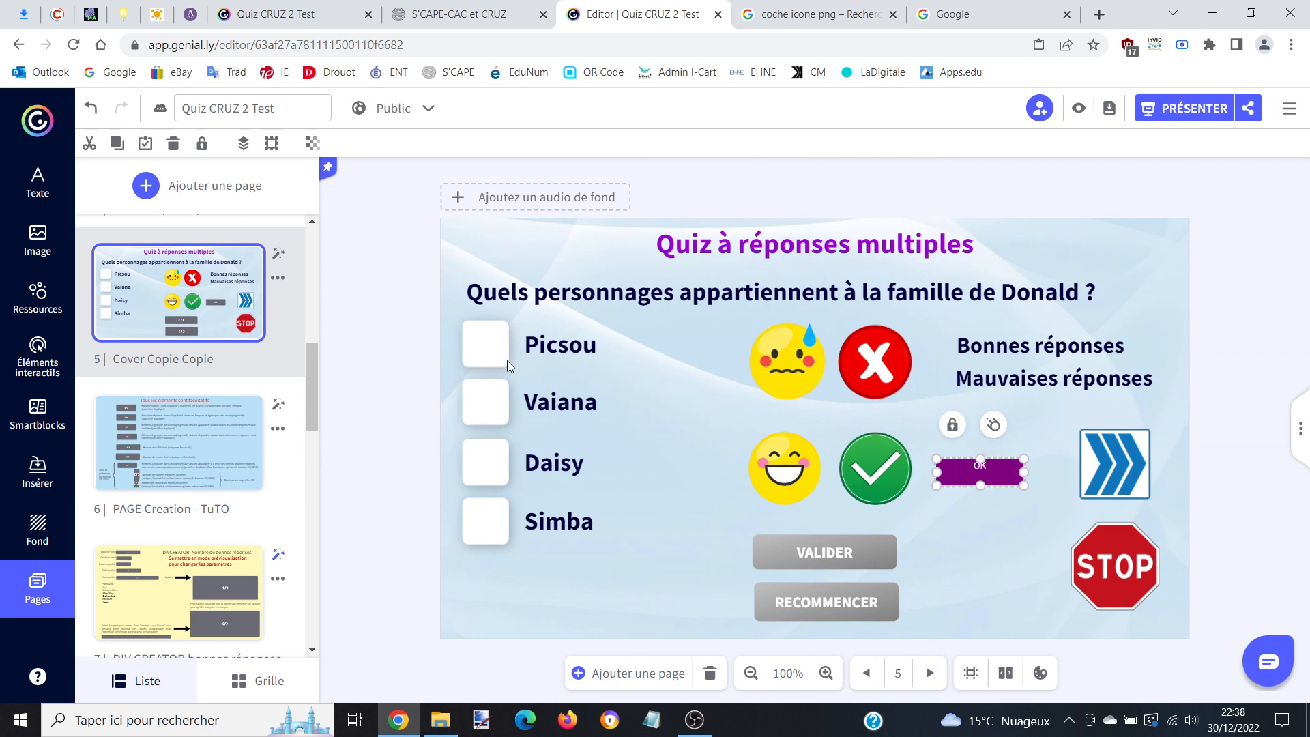
Group the smiling emoji, green check, purple OK element and blue arrows together on page 5.
left_click(802, 465)
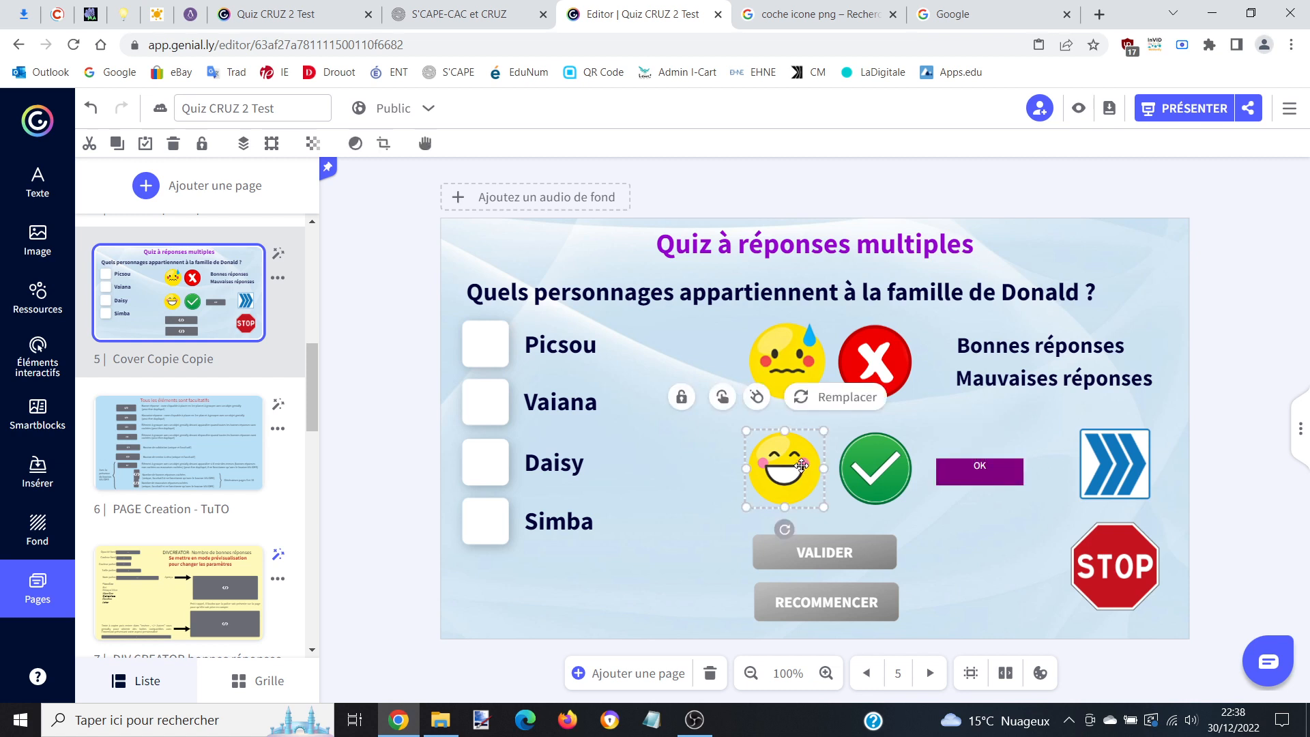
left_click(882, 477, "shift")
left_click(1134, 478, "shift")
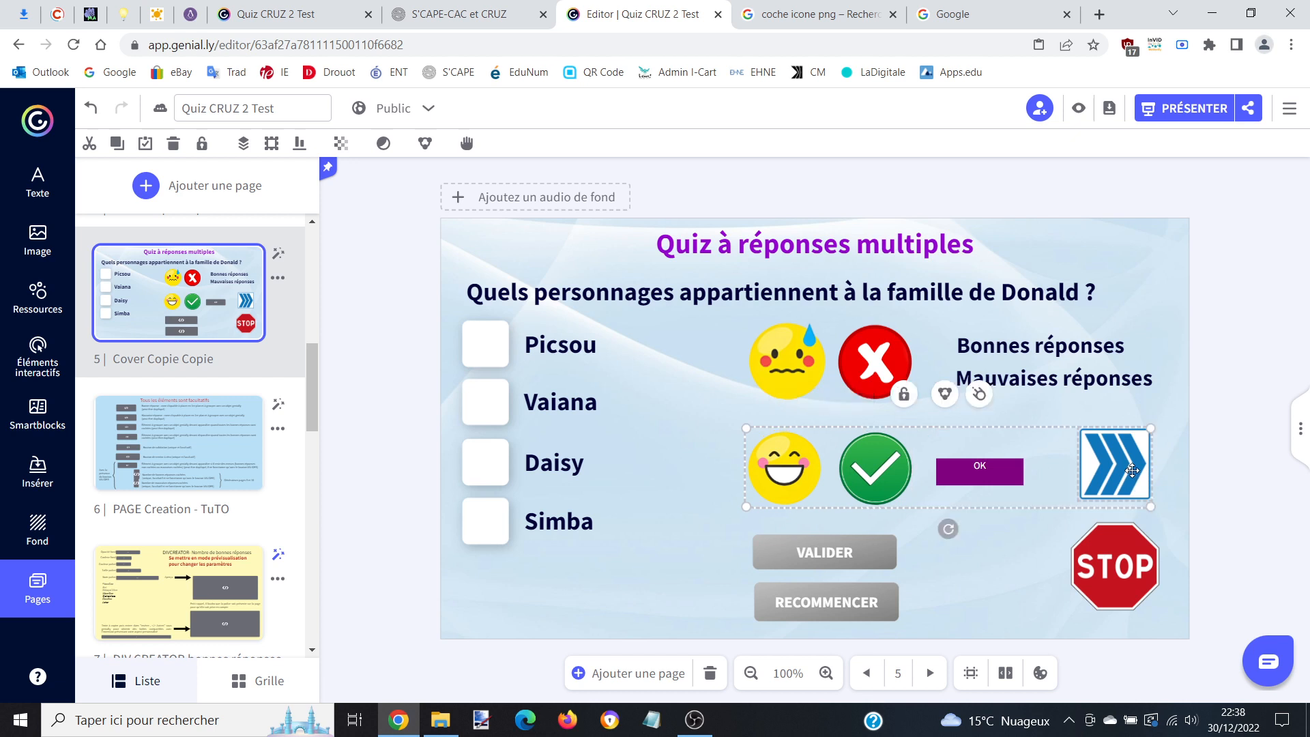
left_click(946, 394)
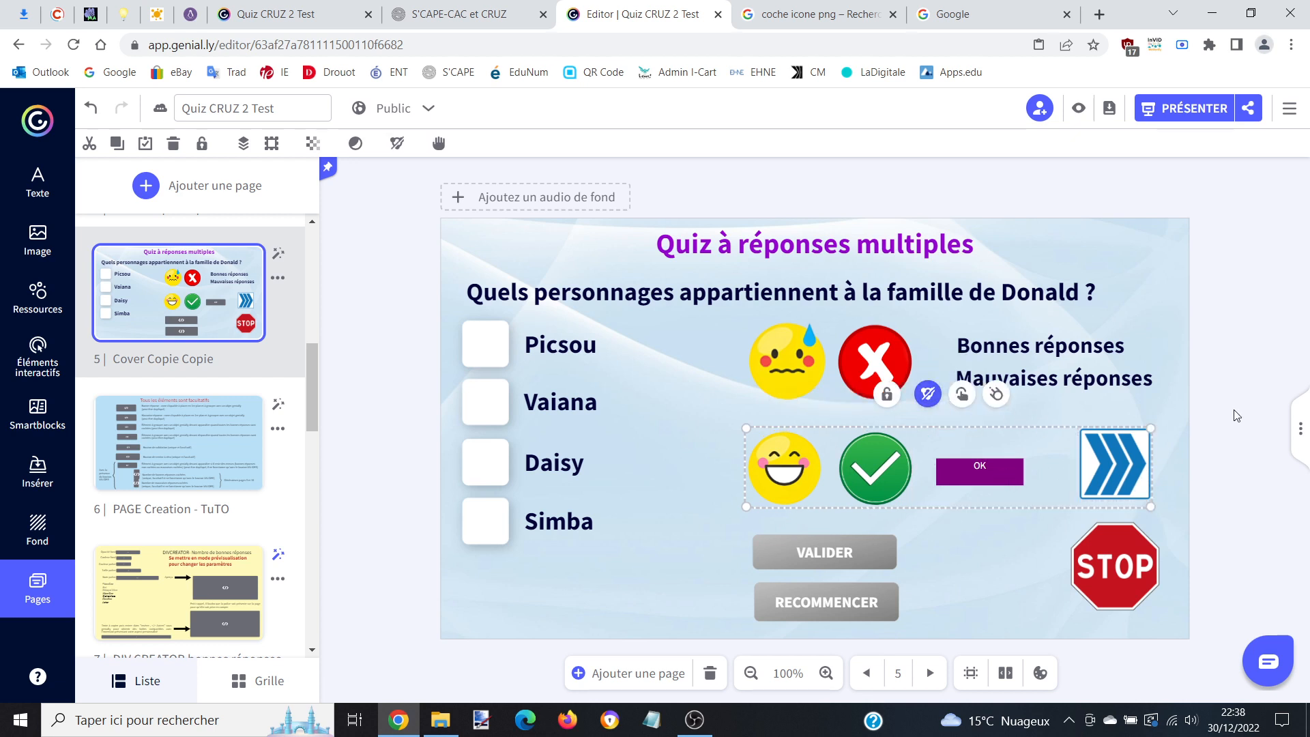
Add a go-to-page interaction to the blue arrows inside the group, leading to the next page (Page suivante).
left_click(1122, 458)
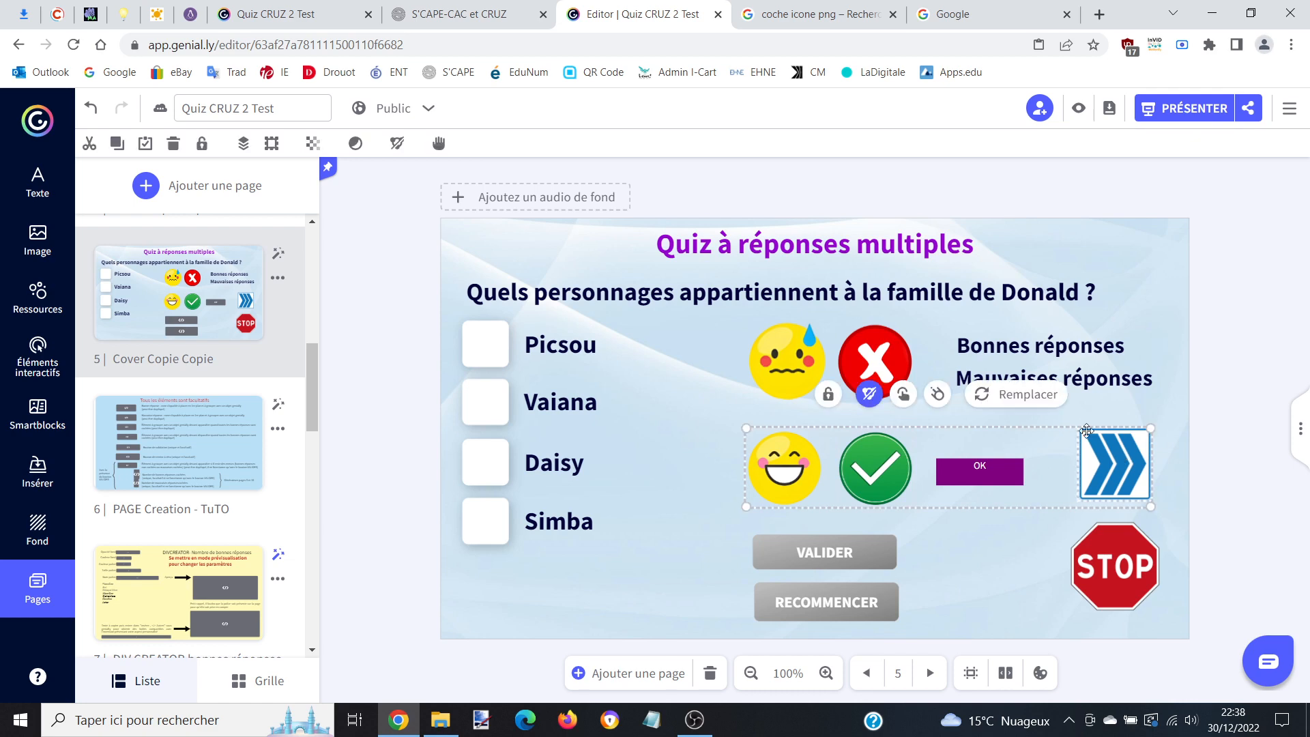
left_click(902, 395)
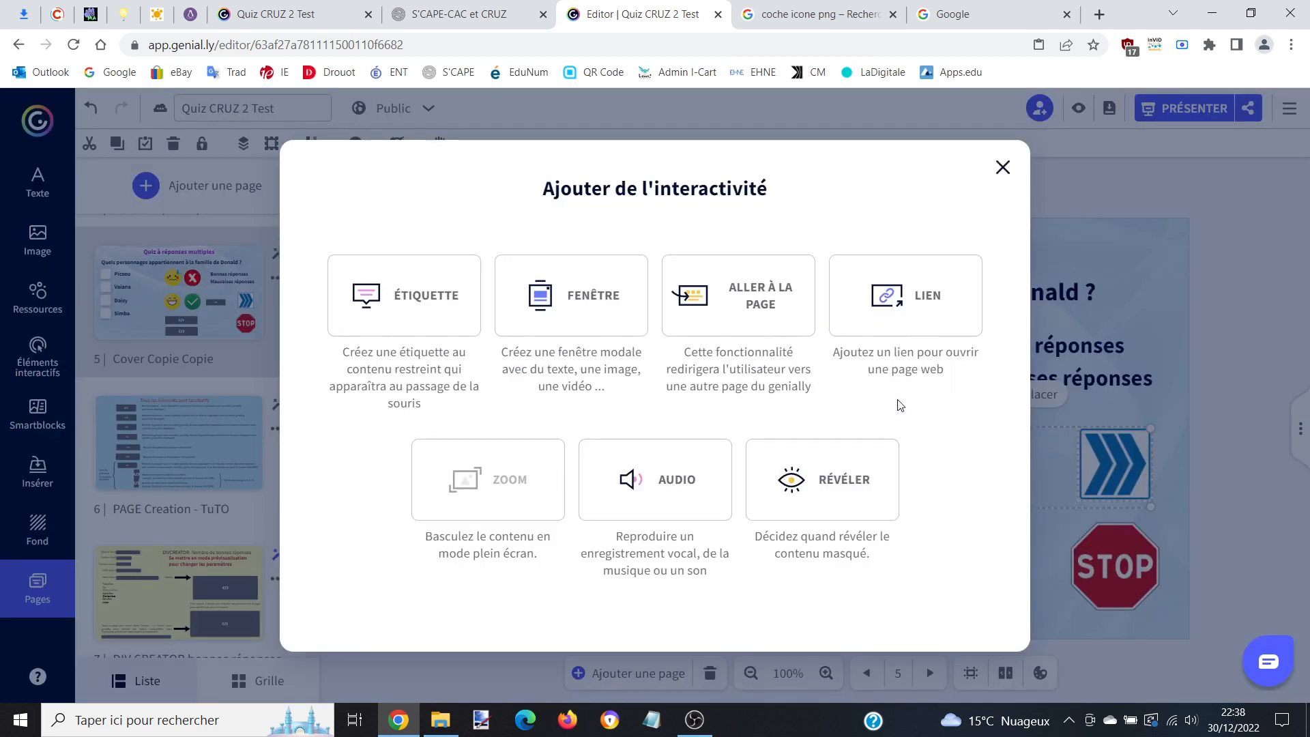
left_click(724, 295)
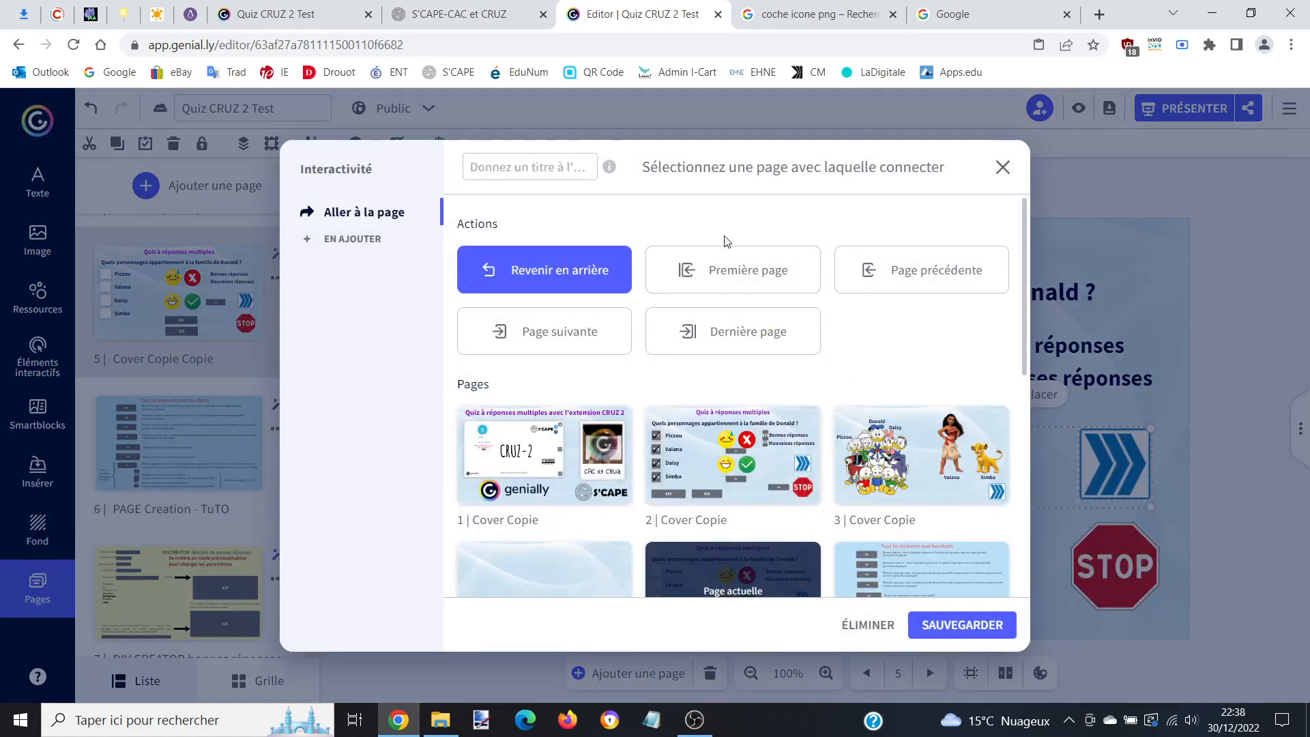
left_click(532, 341)
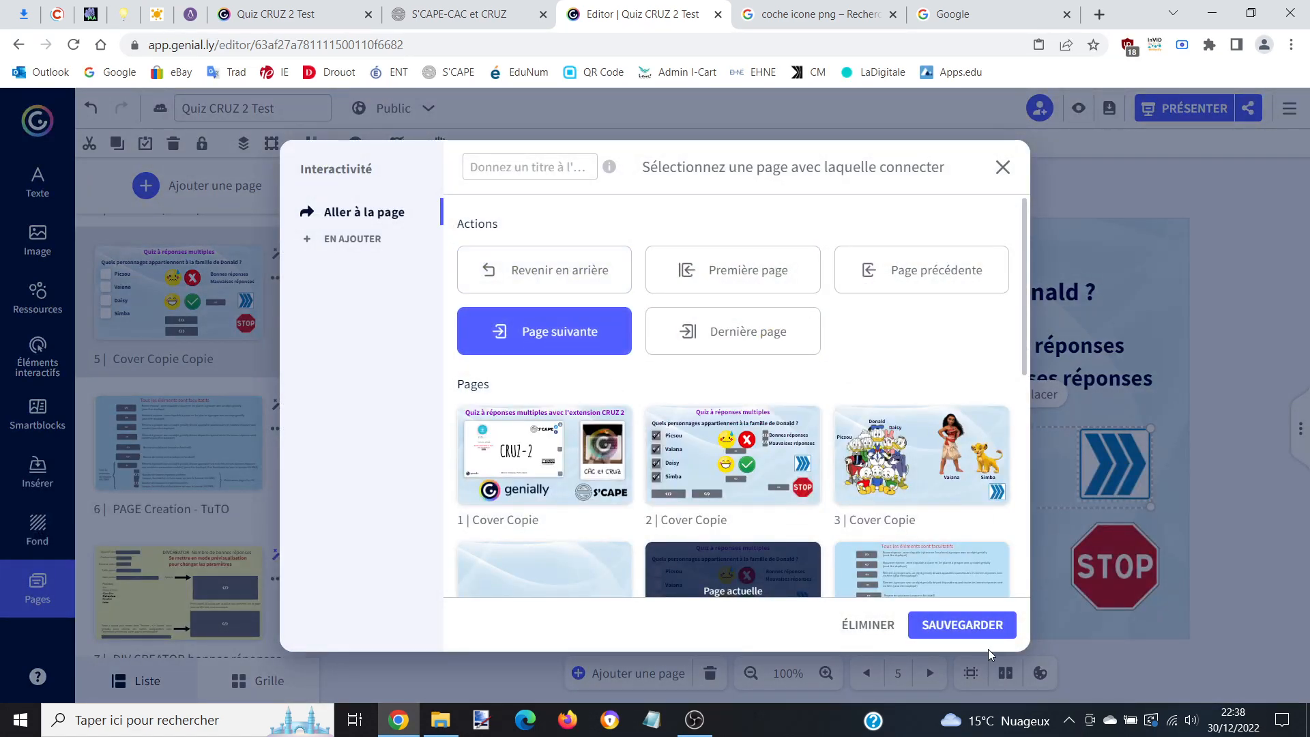
left_click(977, 628)
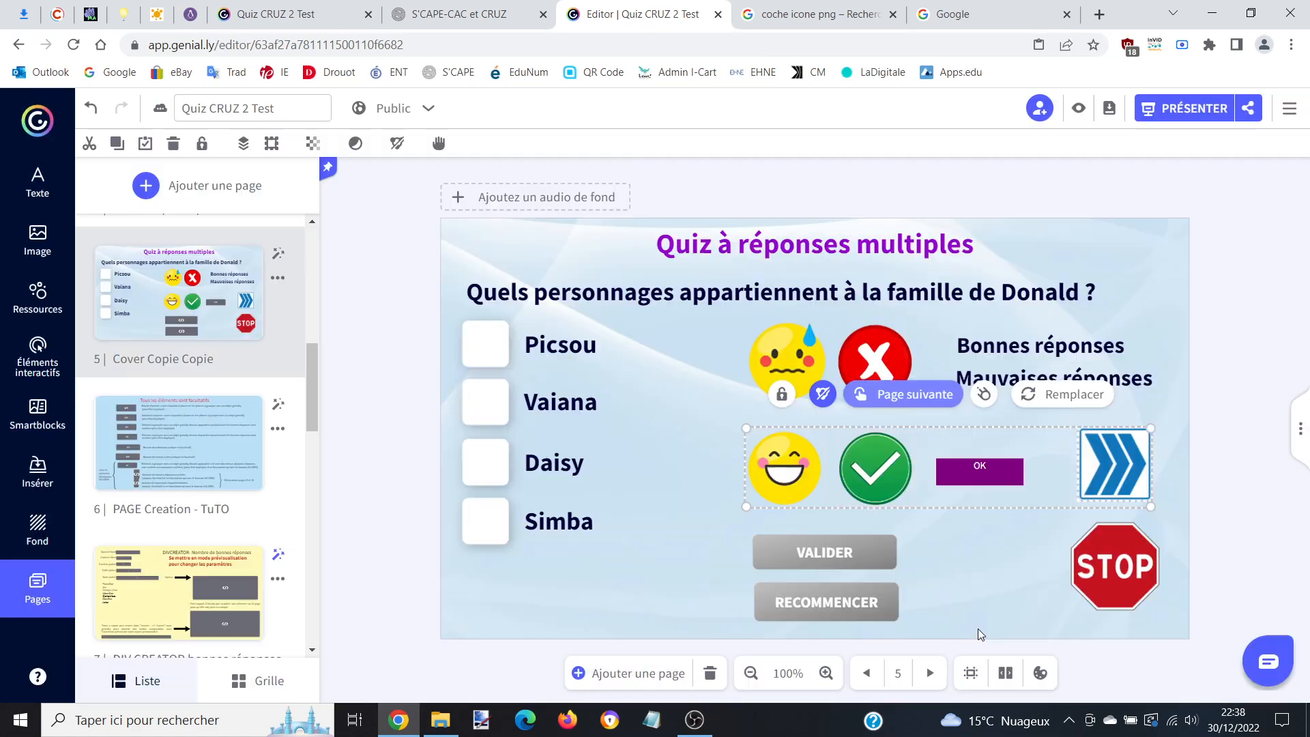
Copy the black FAUX element from page 6 to page 5 and place it between the worried emoji and the green check.
left_click(154, 468)
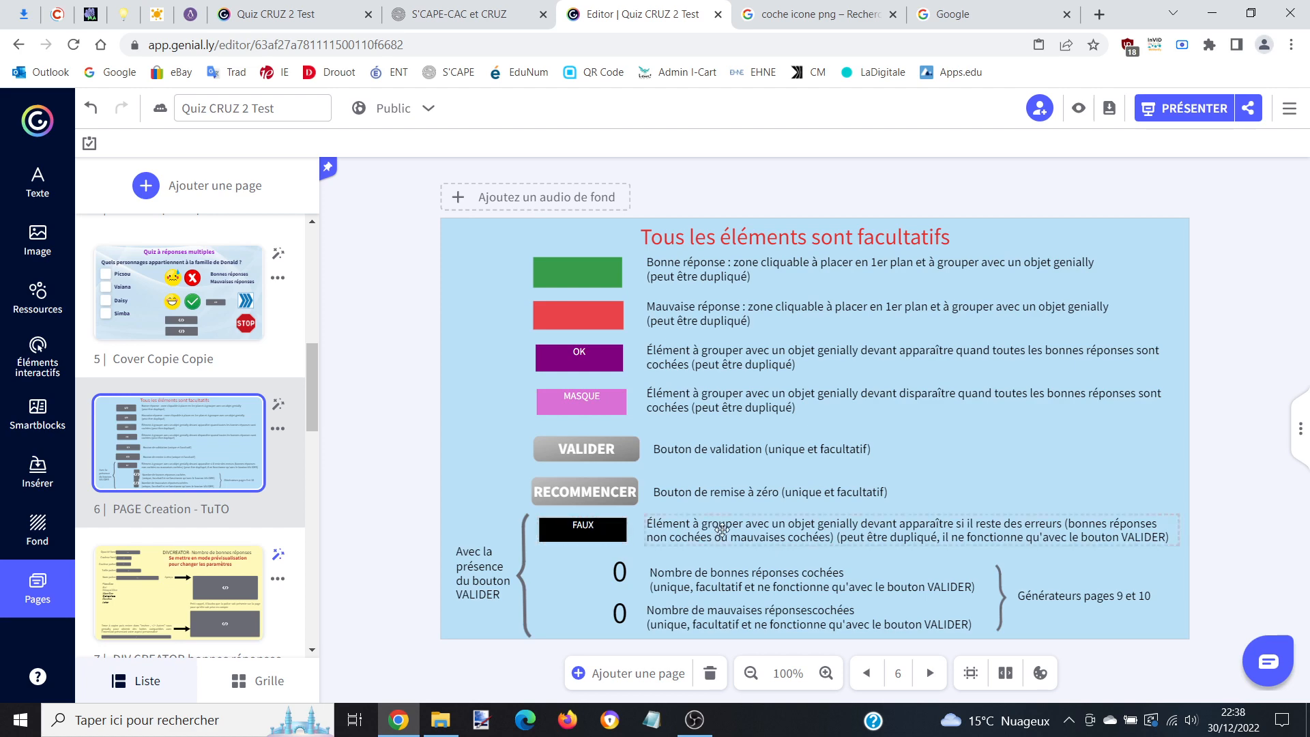
left_click(571, 528)
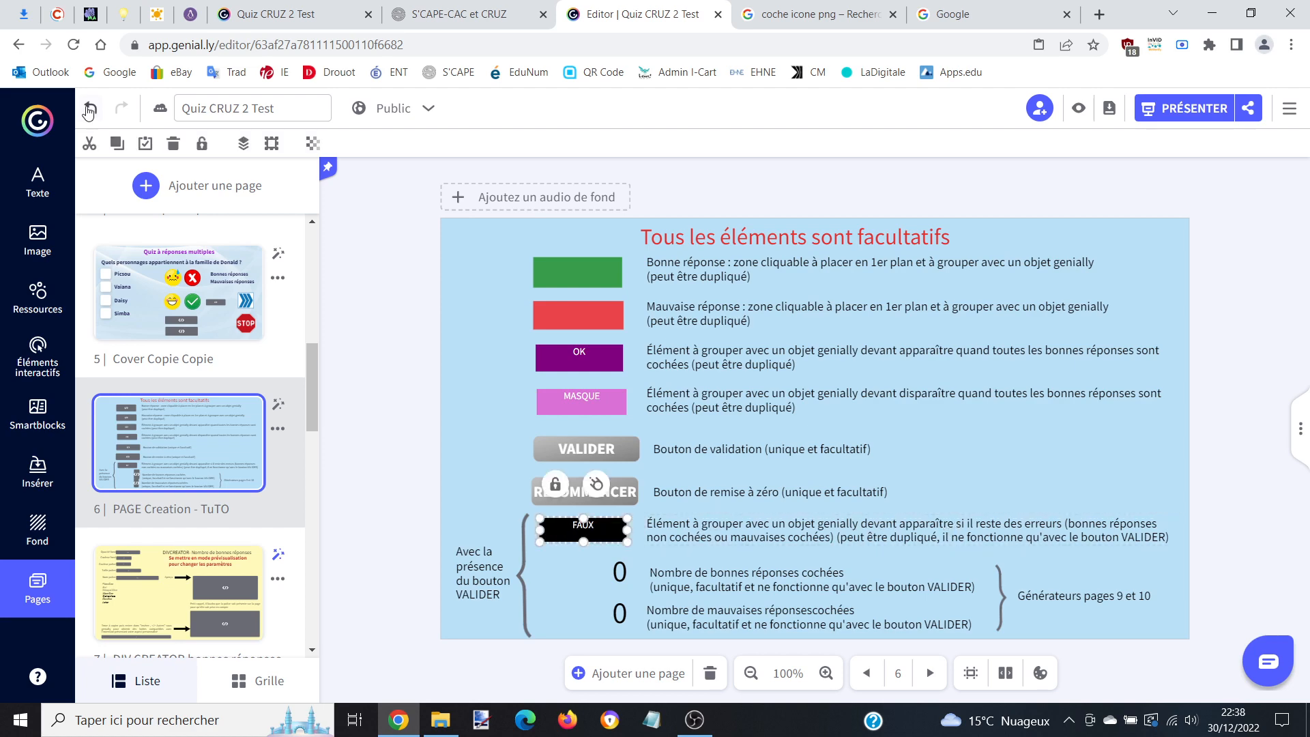
left_click(192, 314)
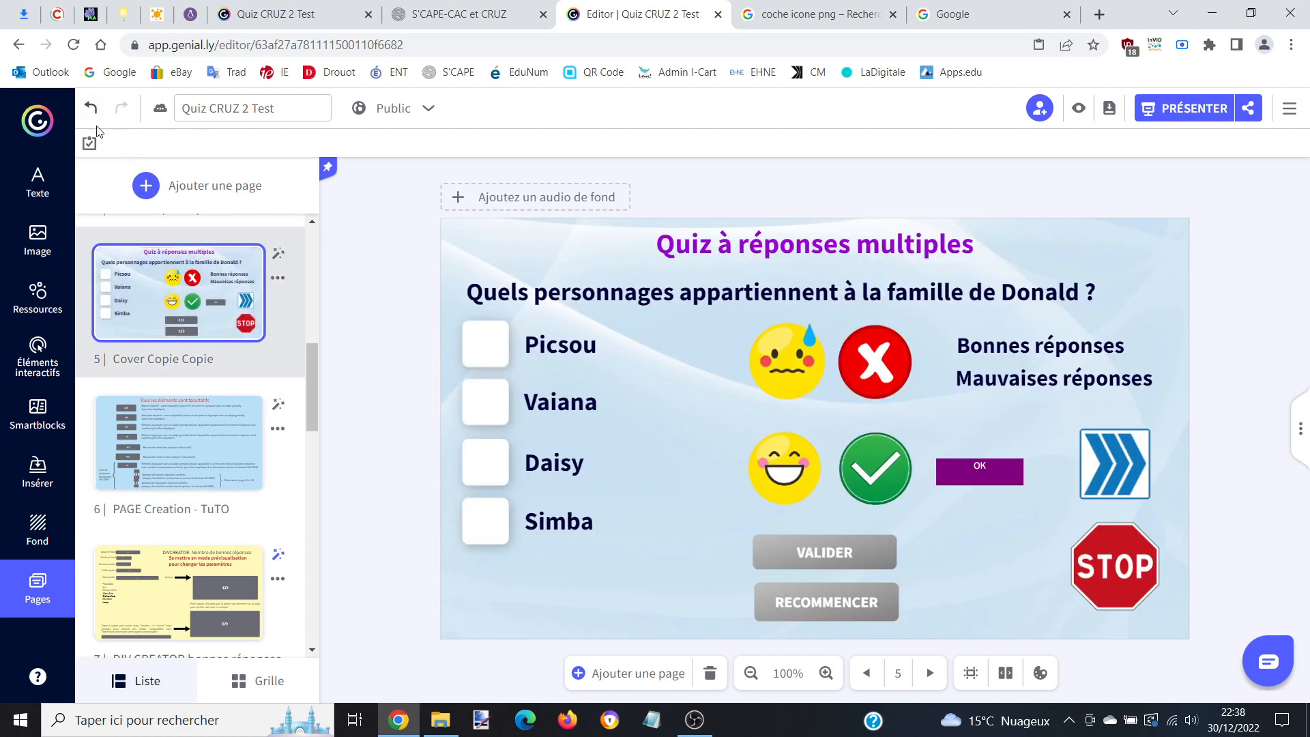
key("ctrl+v")
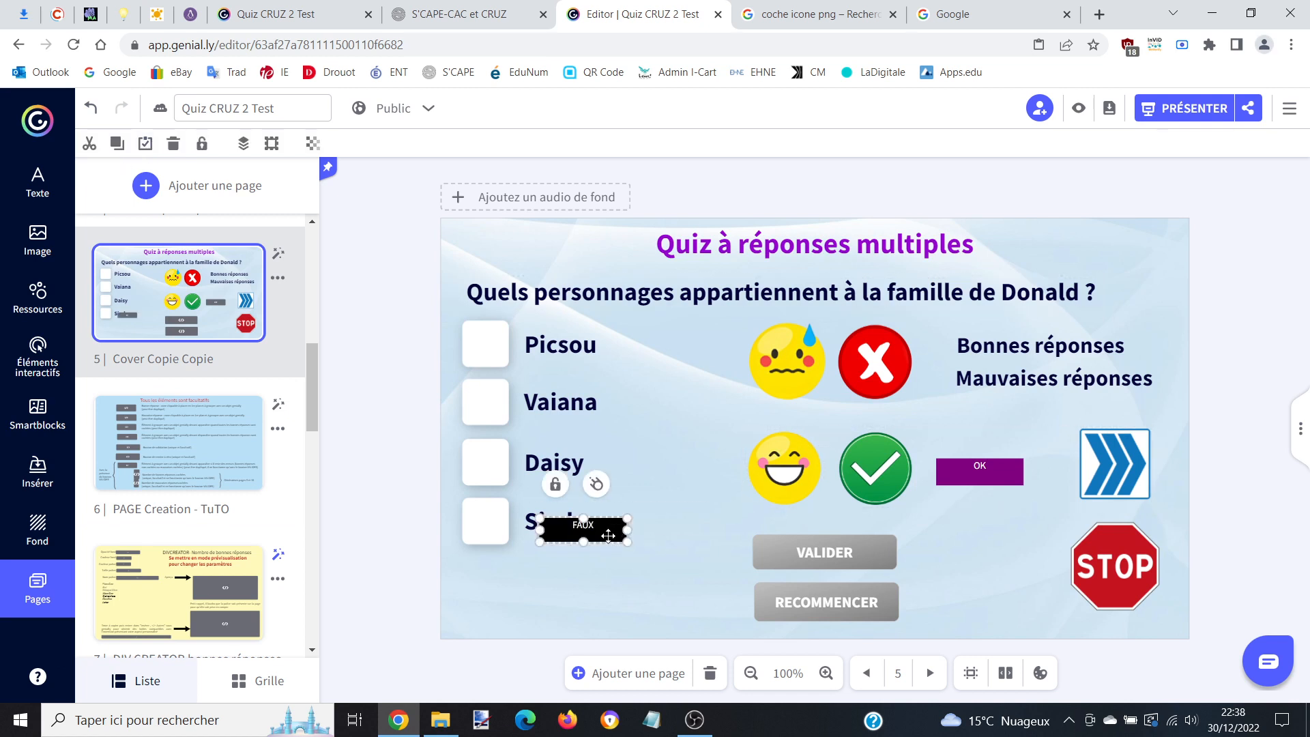
left_click_drag(608, 536, 856, 423)
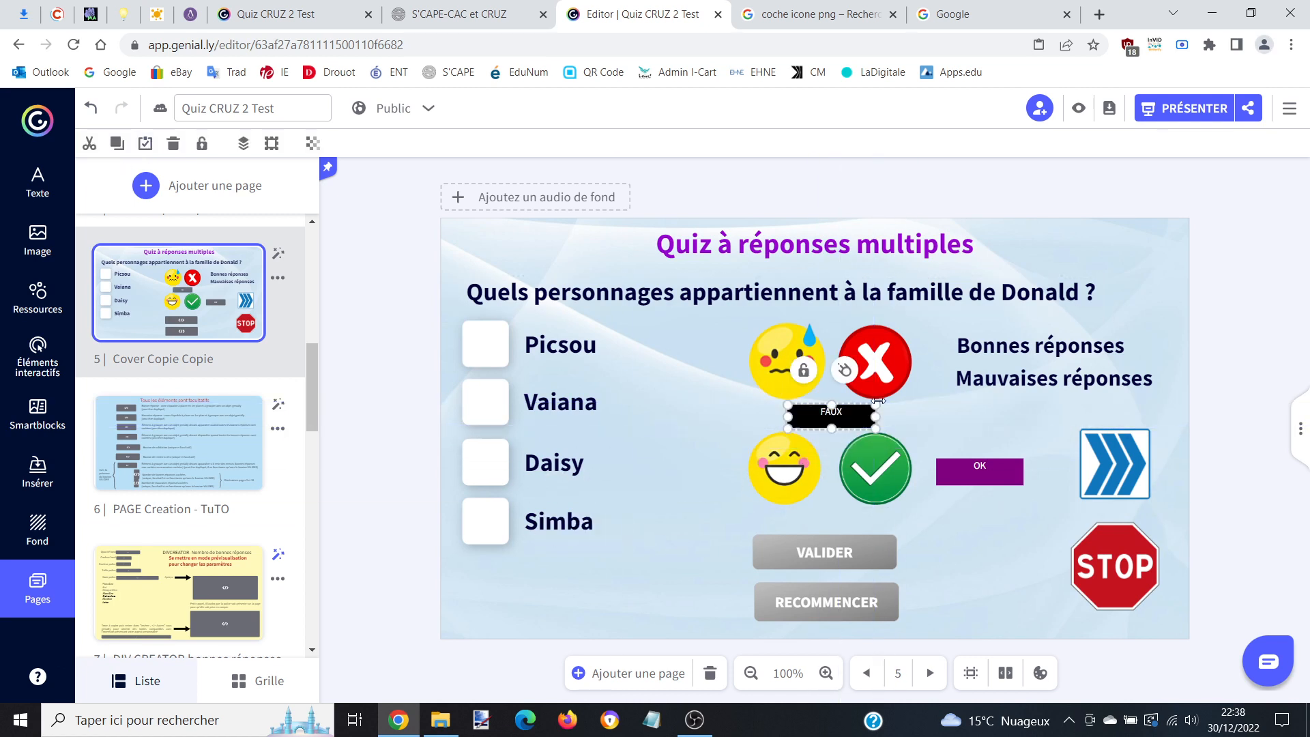
Group the FAUX element with the worried emoji and red cross, and open page 6 PAGE Creation - TuTO.
left_click(777, 357, "shift")
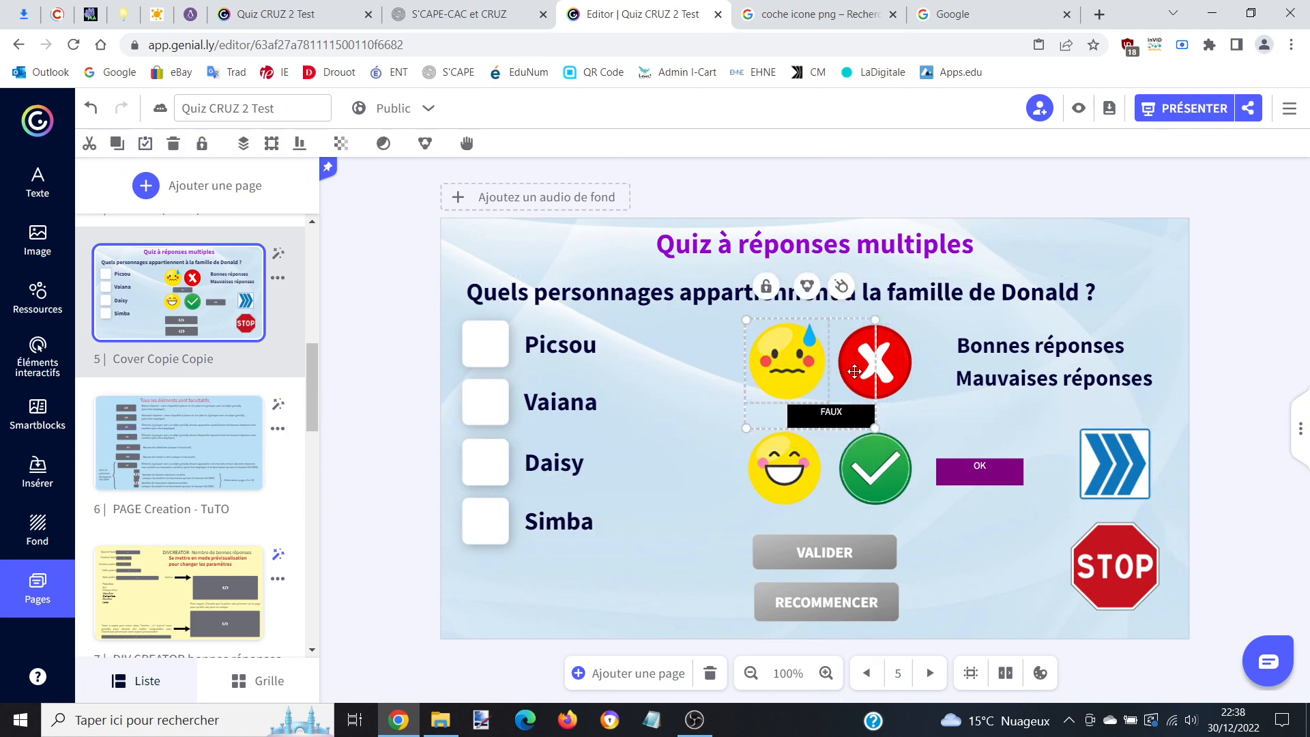
left_click(893, 363, "shift")
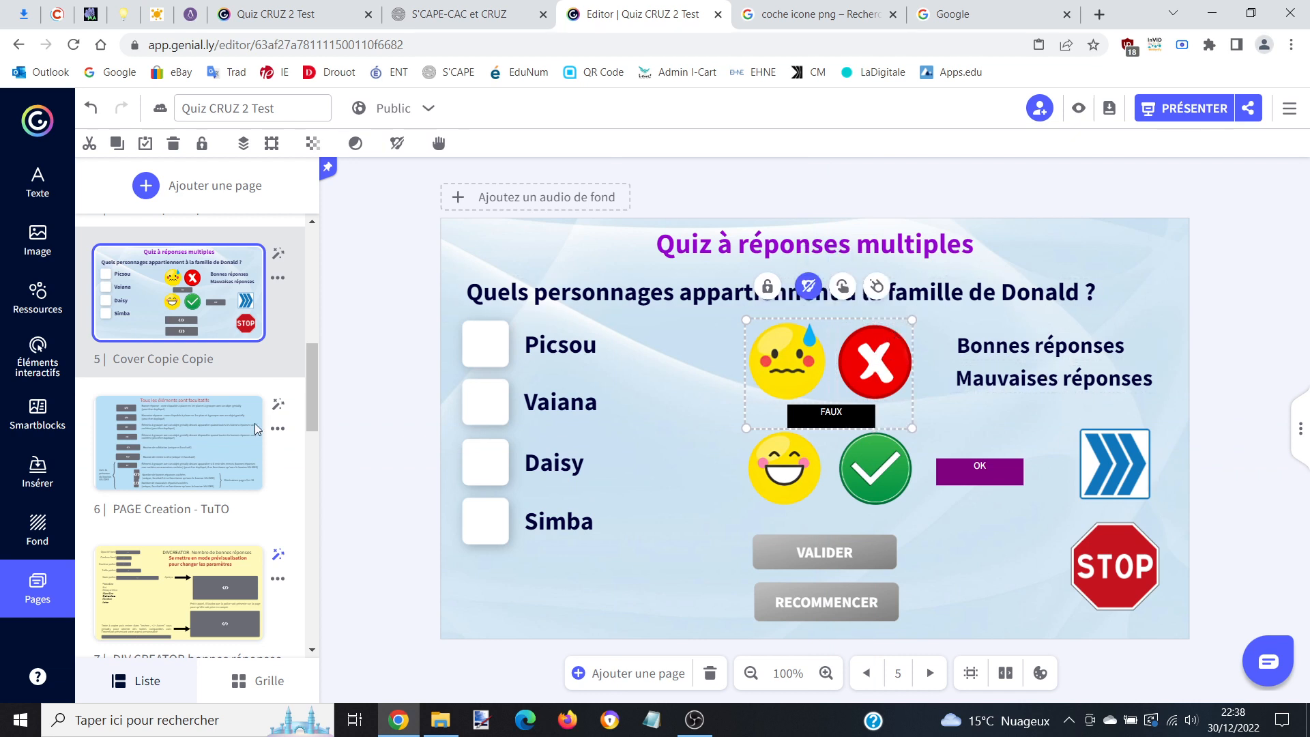
left_click(213, 456)
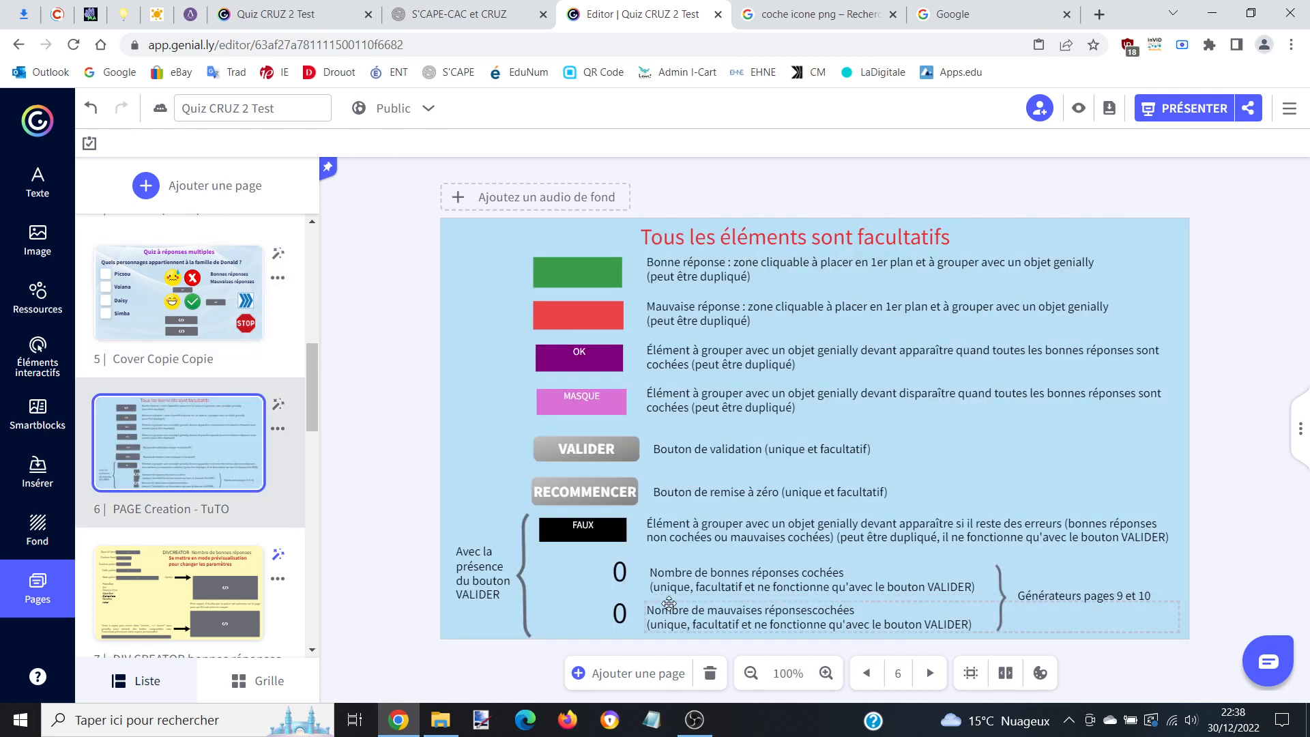
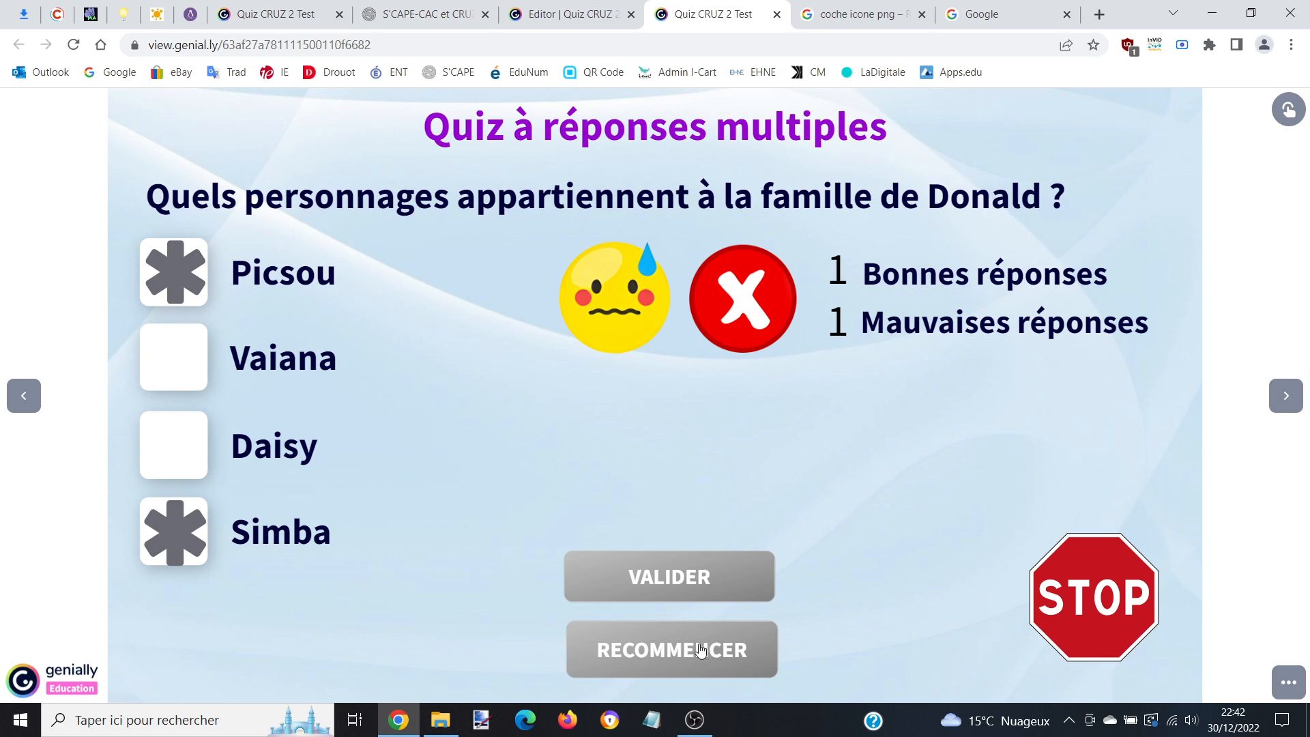
Test the published quiz by resetting it, checking Picsou and Daisy, validating the answers and following the blue arrows.
left_click(700, 651)
left_click(186, 287)
left_click(180, 429)
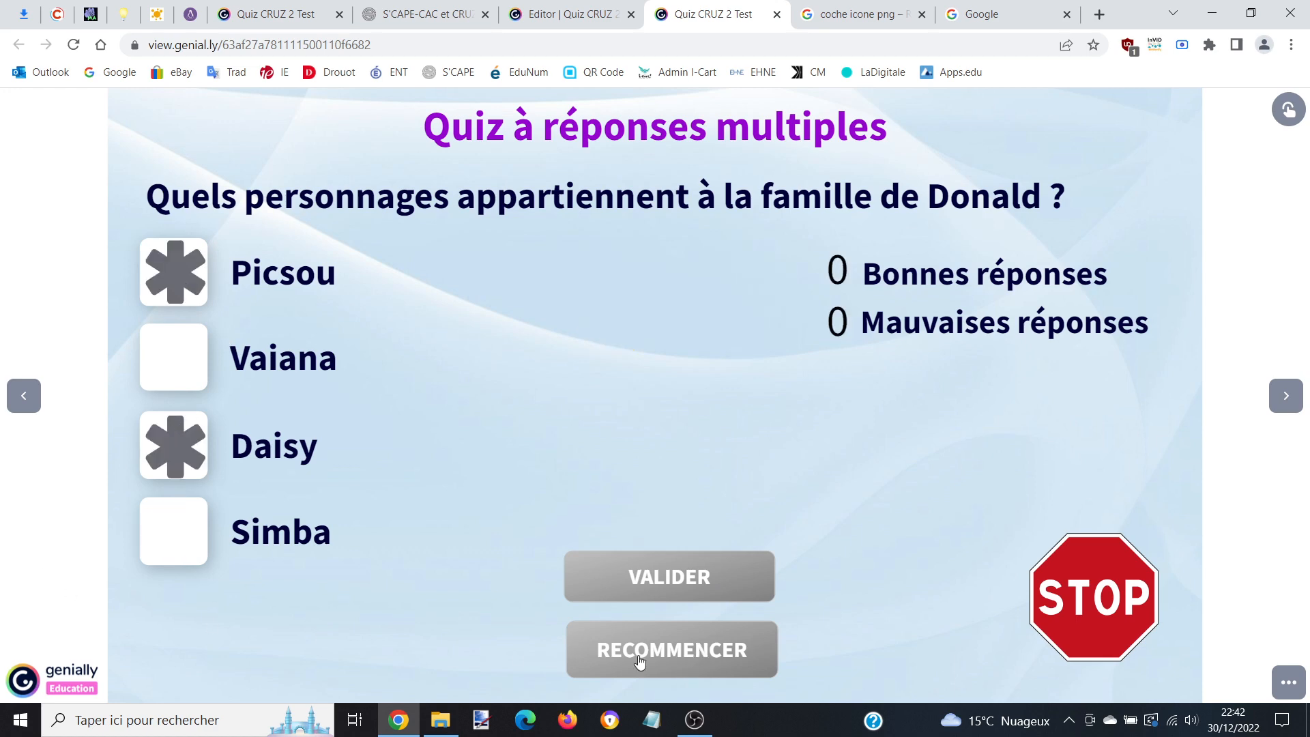
left_click(639, 585)
left_click(1122, 435)
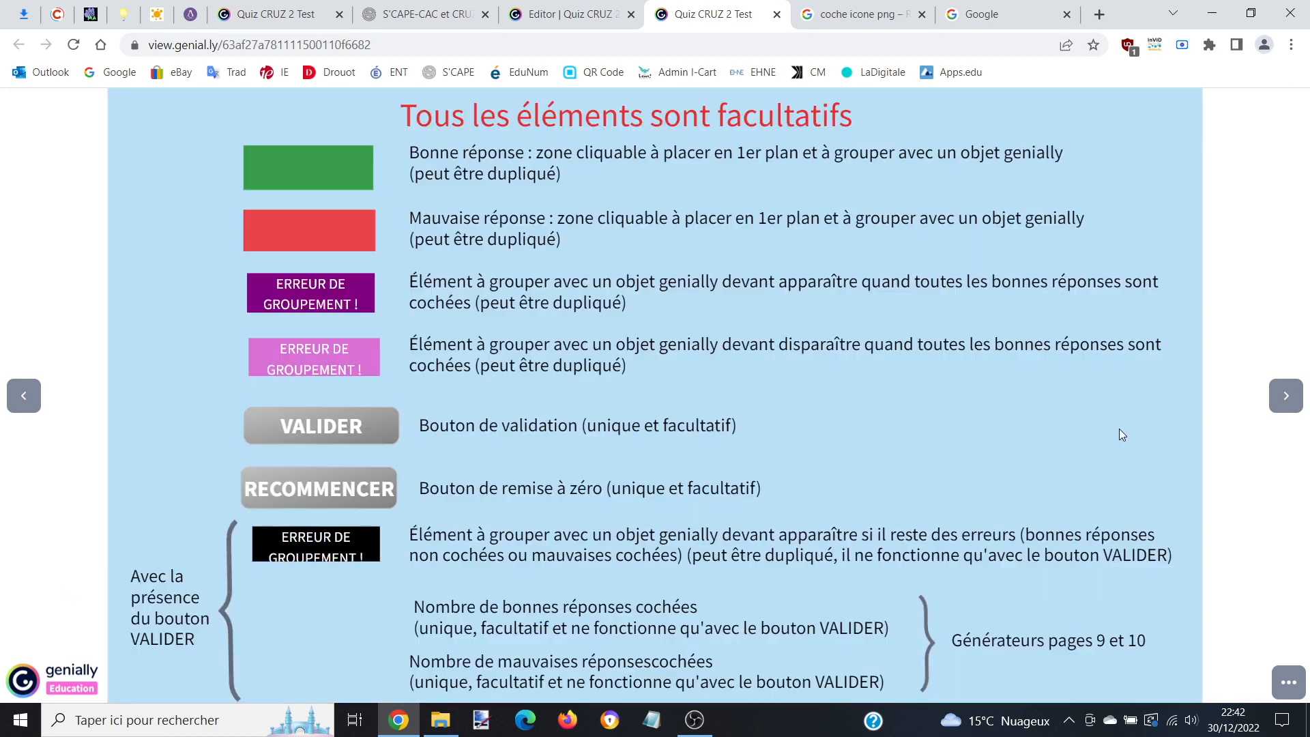
Return to the editor and move the Disney characters page from position 9 to directly after the quiz on page 5.
left_click(566, 15)
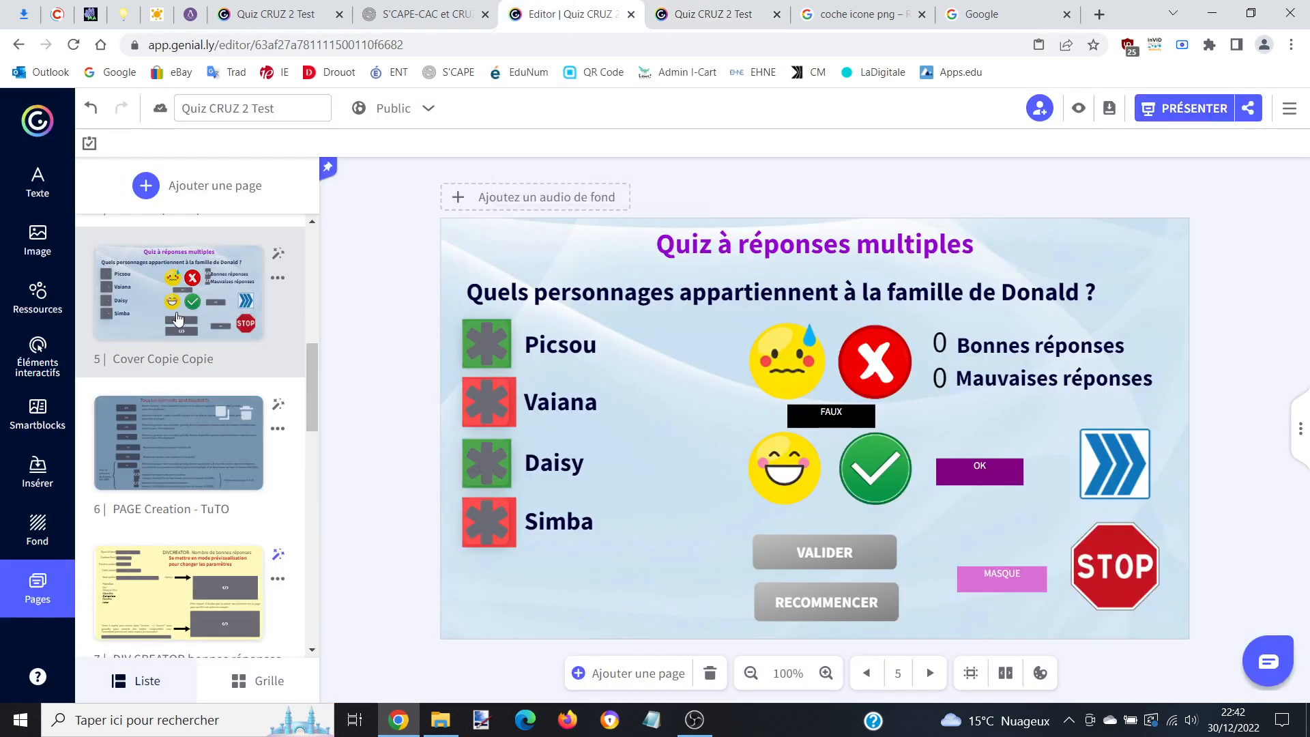
scroll(180, 513, "down", 5)
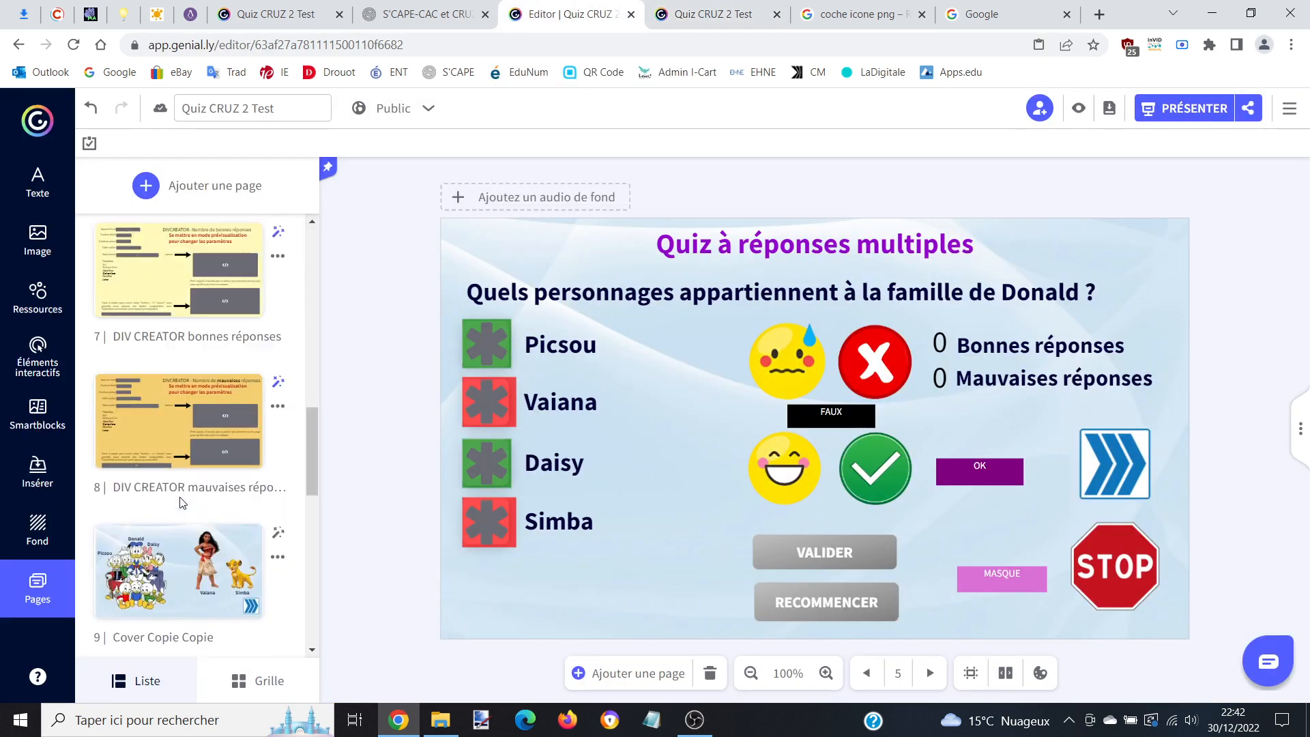
left_click_drag(182, 546, 183, 321)
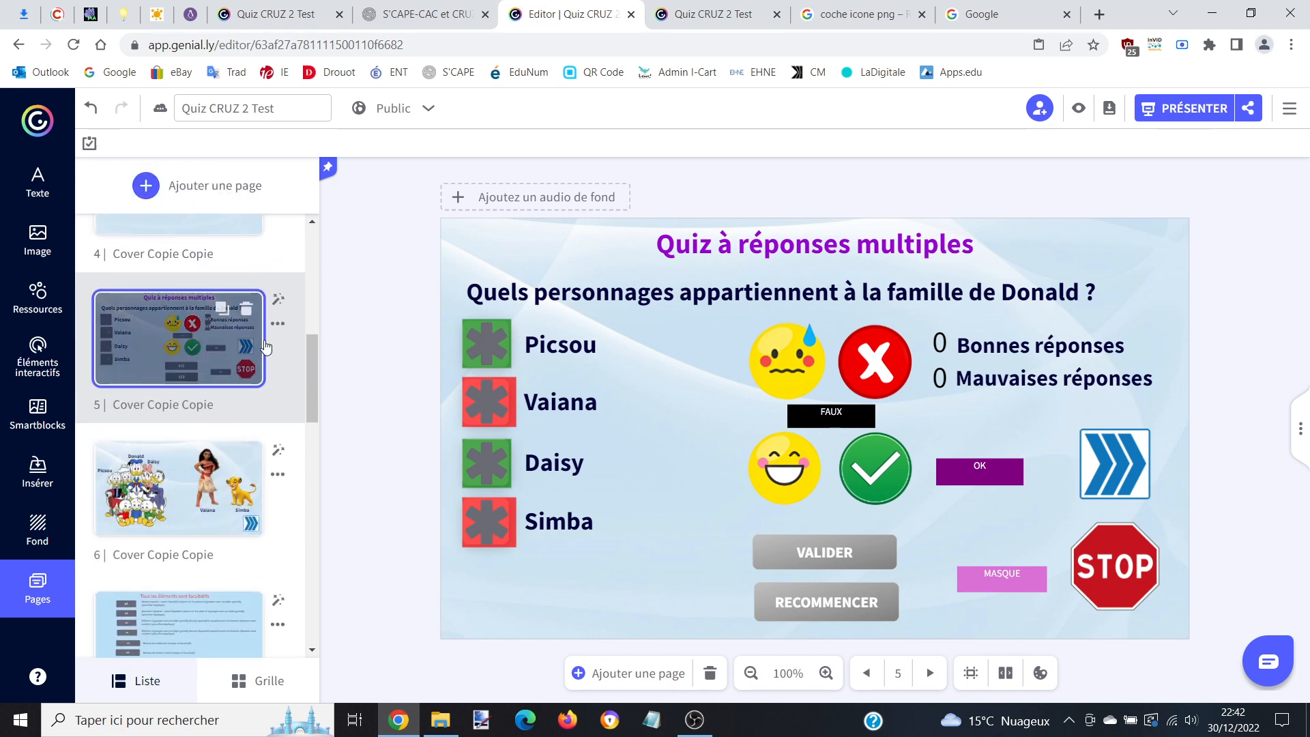
left_click(247, 503)
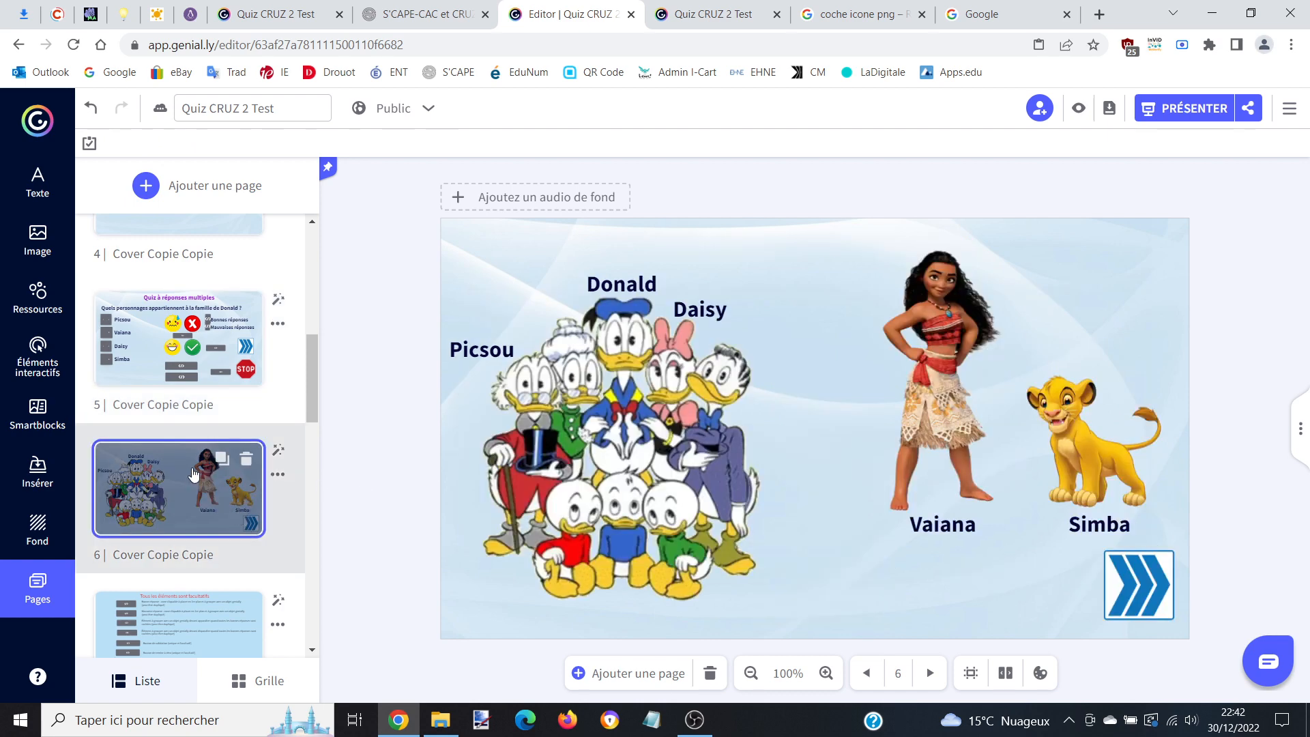
Examine the two DIV CREATOR pages and the good and bad answer counters on page 5.
left_click(216, 388)
scroll(212, 419, "down", 3)
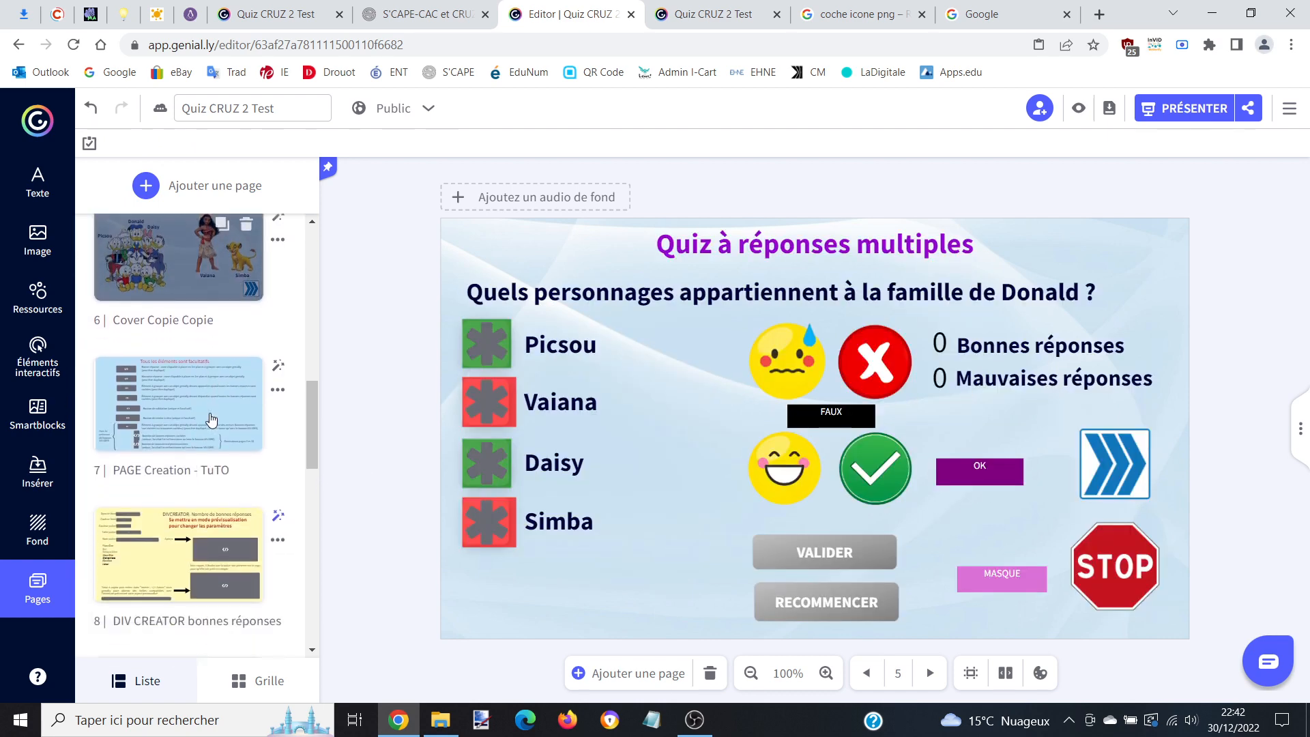
scroll(212, 420, "down", 2)
left_click(191, 464)
left_click(188, 603)
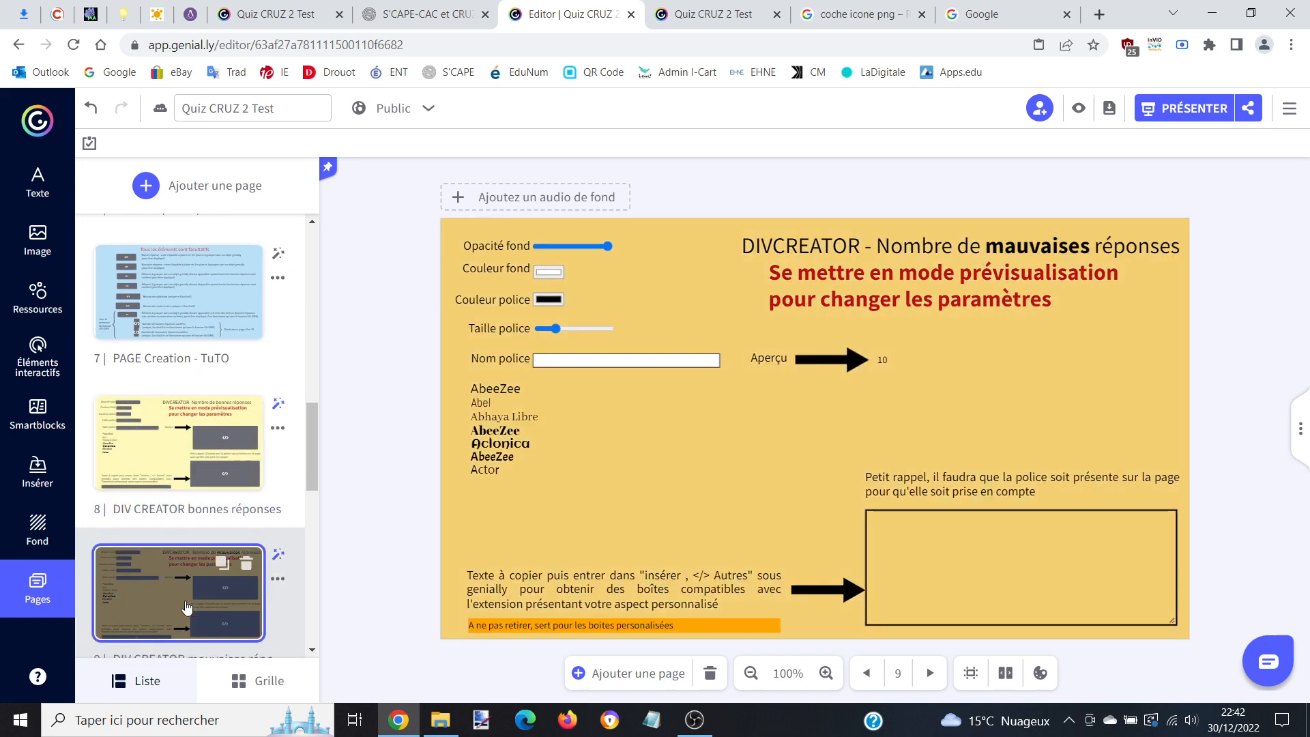
scroll(192, 571, "up", 5)
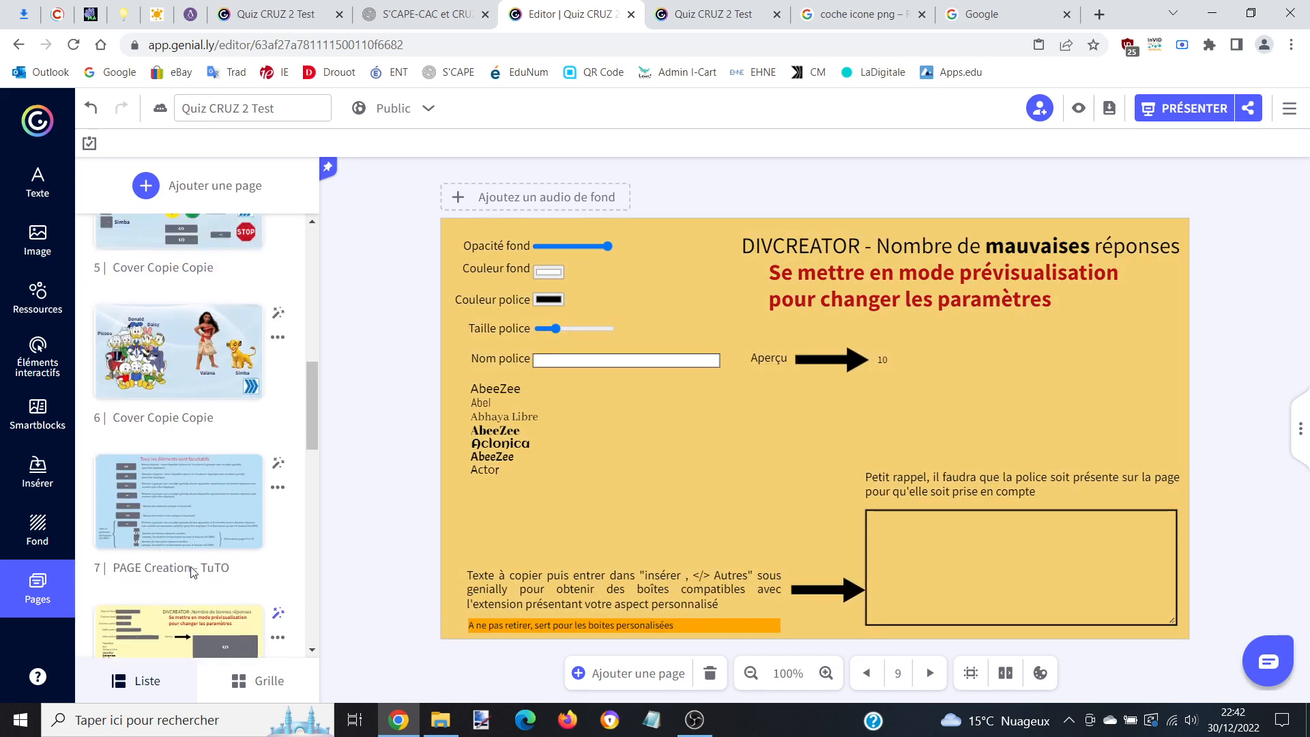
left_click(179, 313)
left_click(949, 356)
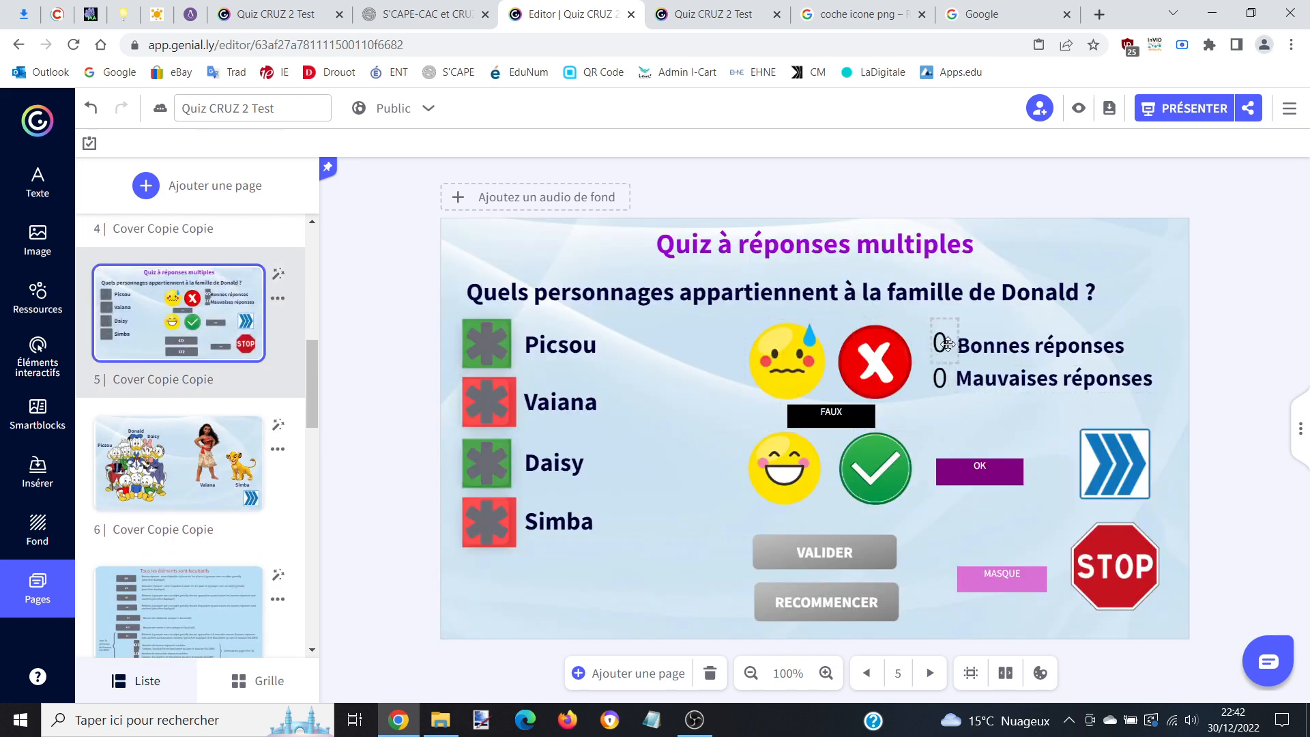
left_click(946, 379)
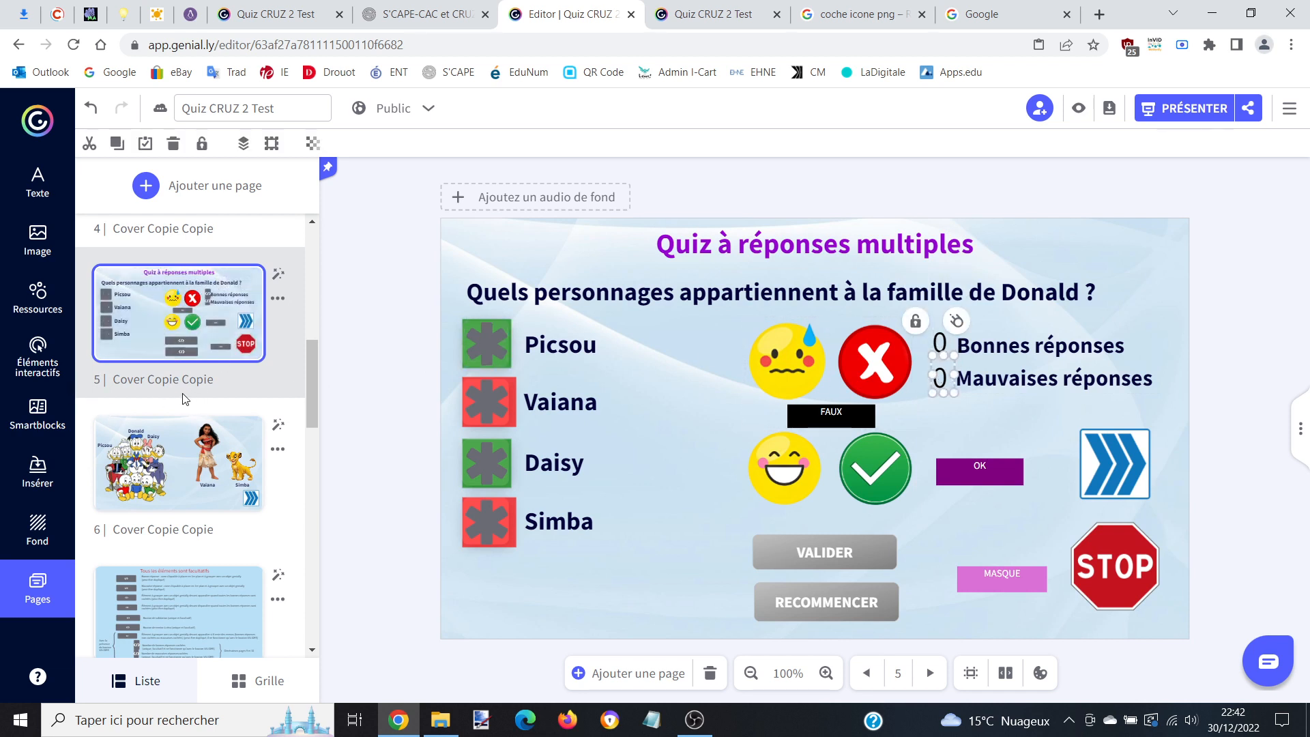
Open page 8 DIV CREATOR bonnes réponses in preview mode to make its counter settings editable.
scroll(177, 464, "down", 3)
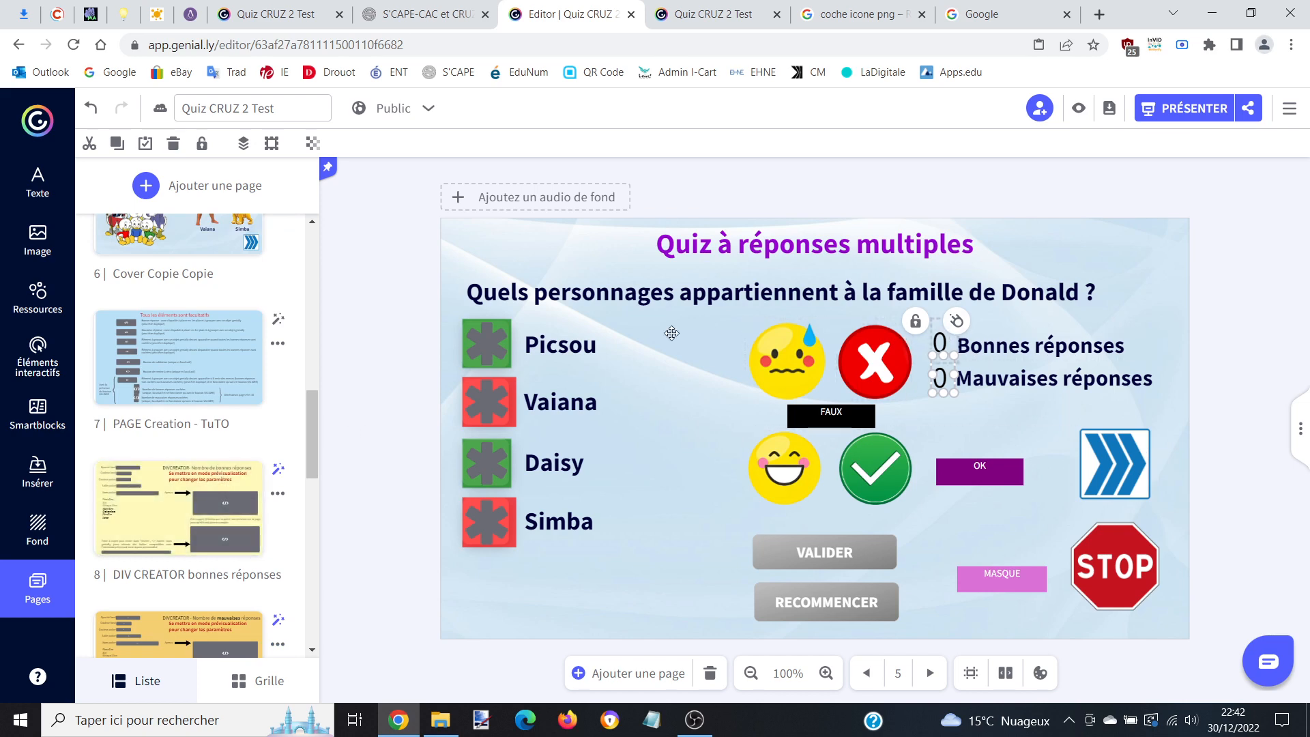
left_click(191, 508)
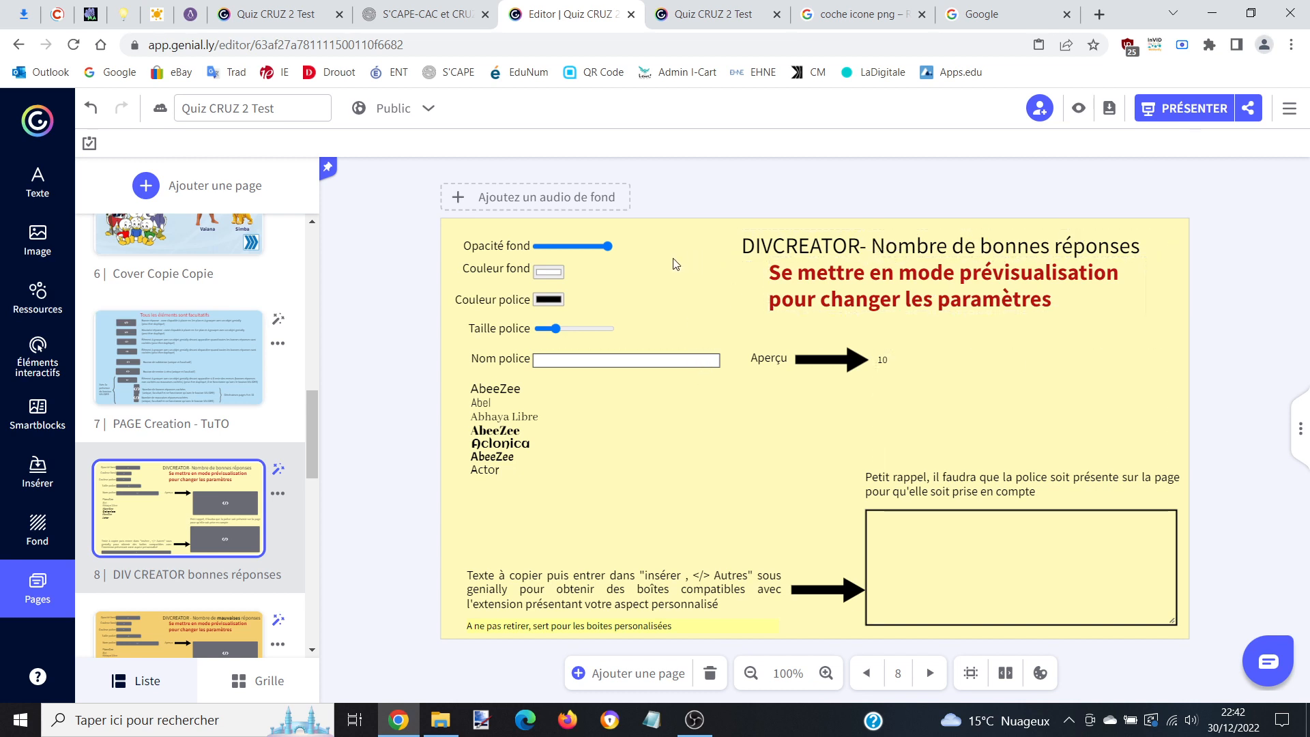
left_click_drag(569, 253, 573, 253)
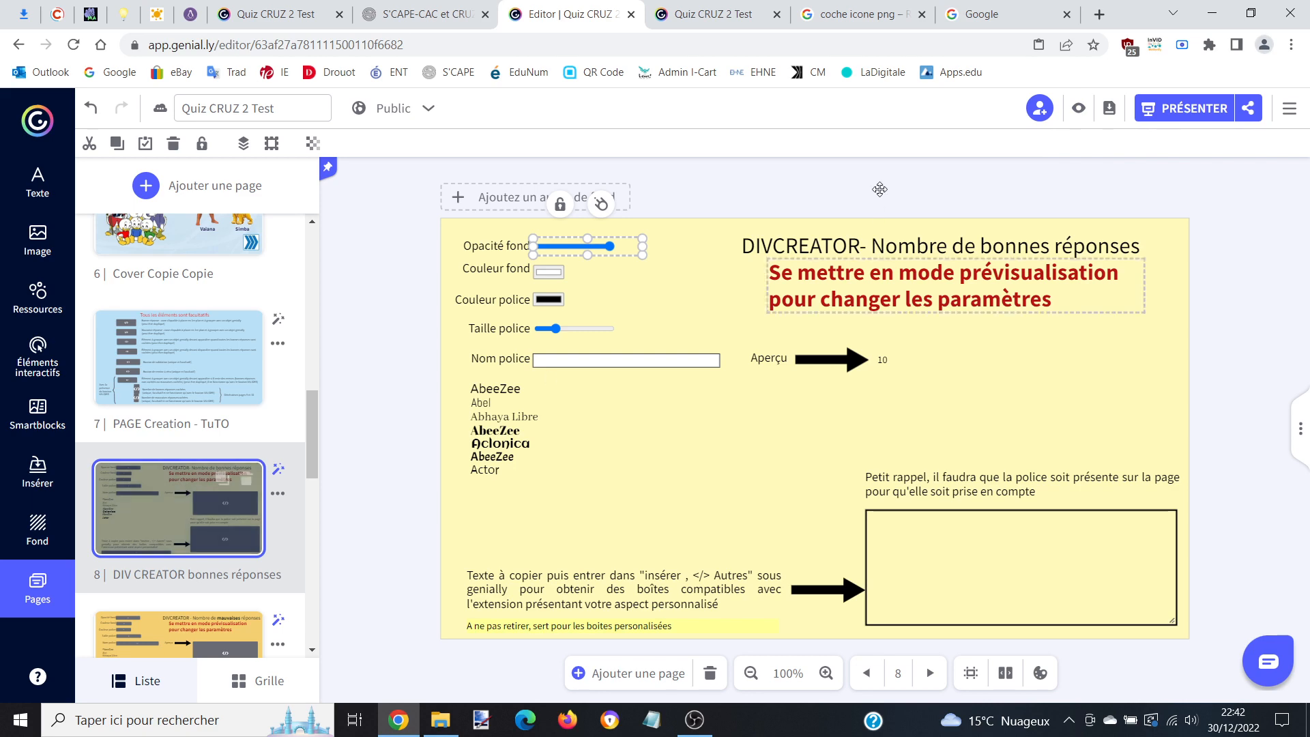
left_click(1077, 109)
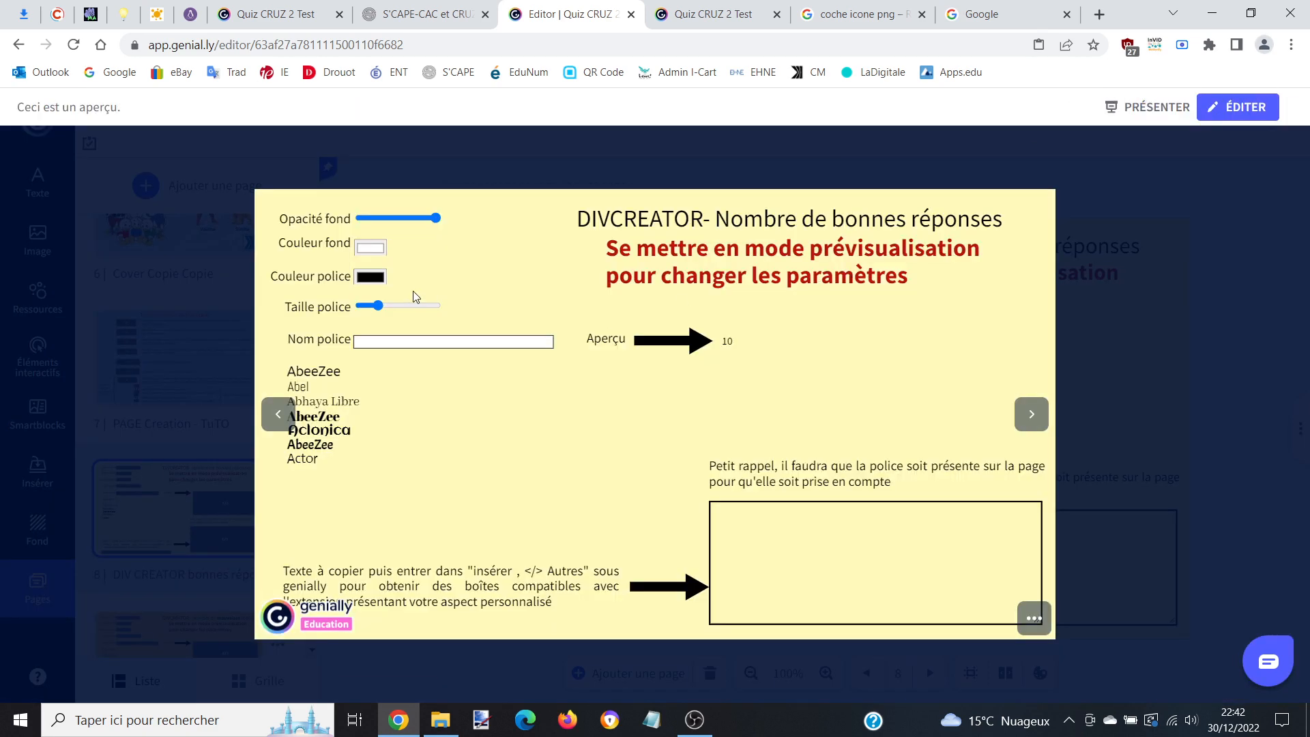
Set the good-answers counter's background colour to red (245, 15, 15) and its font colour to blue (#0e0af0).
left_click(371, 248)
left_click(536, 263)
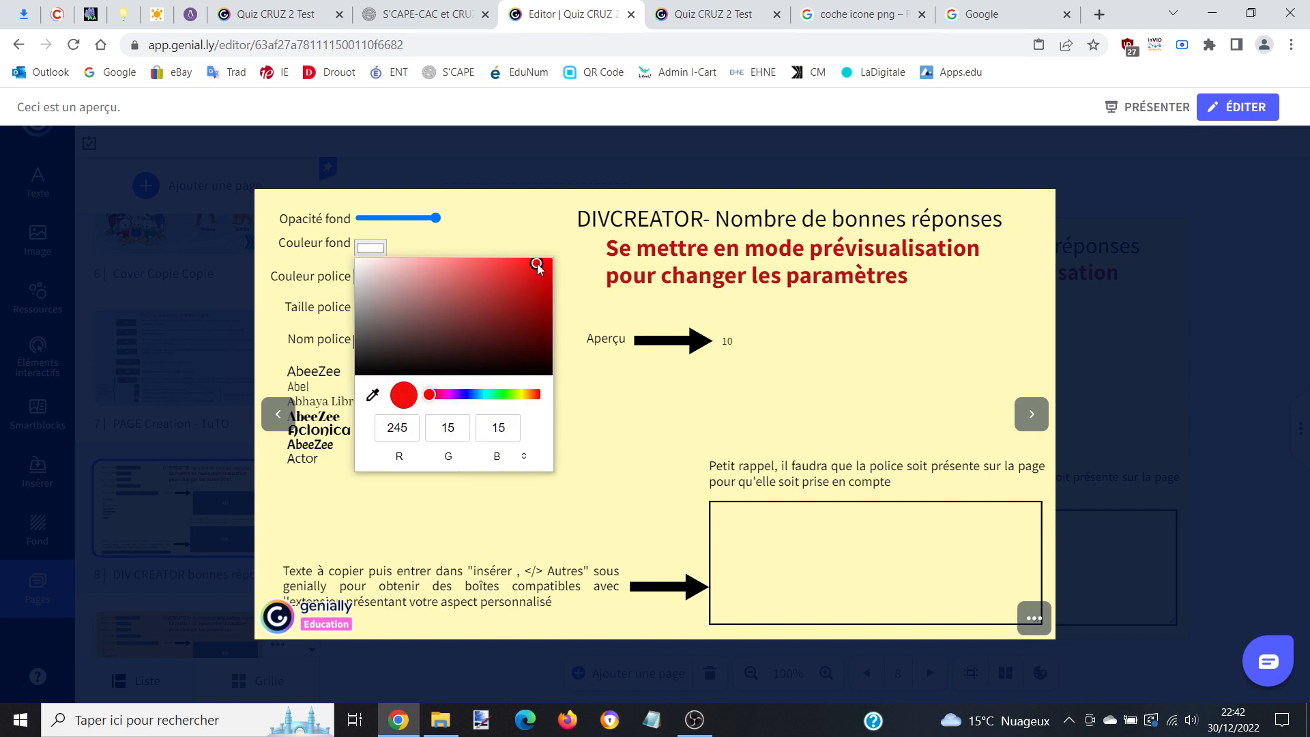
left_click(547, 223)
left_click(368, 279)
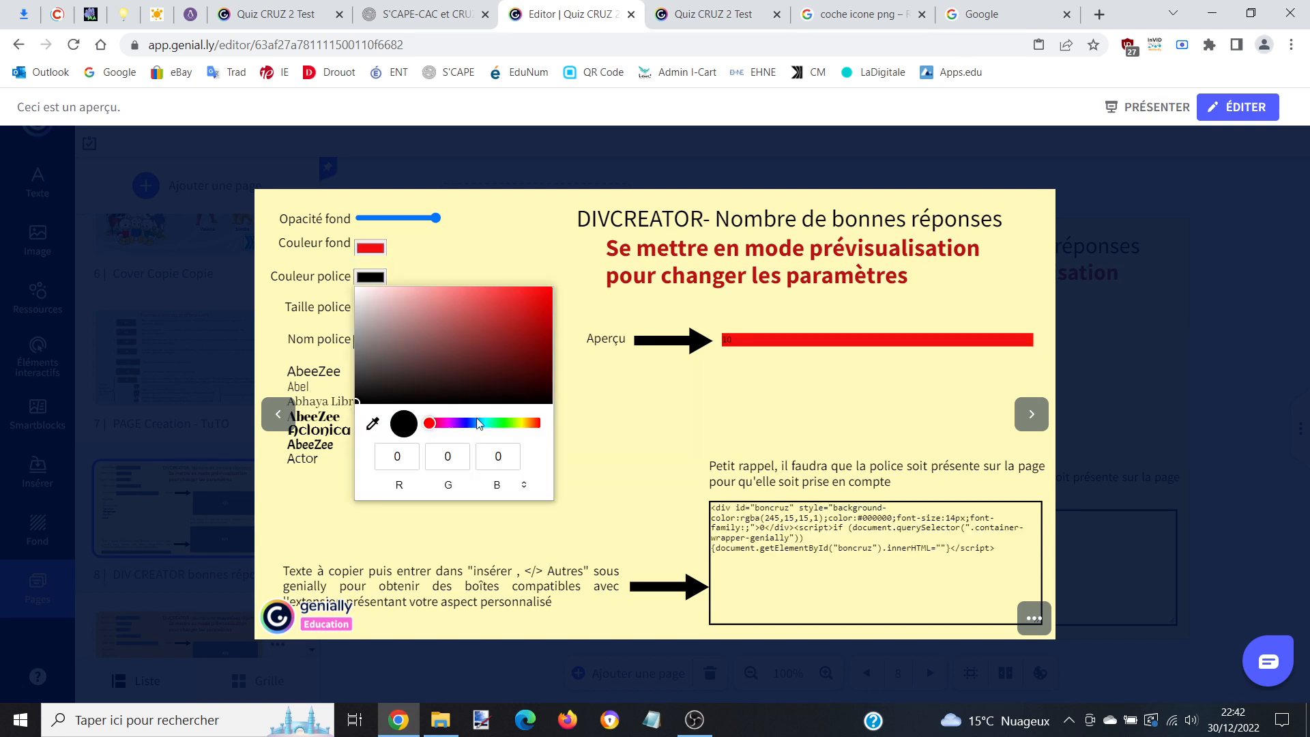
left_click(469, 429)
left_click(543, 298)
left_click(554, 254)
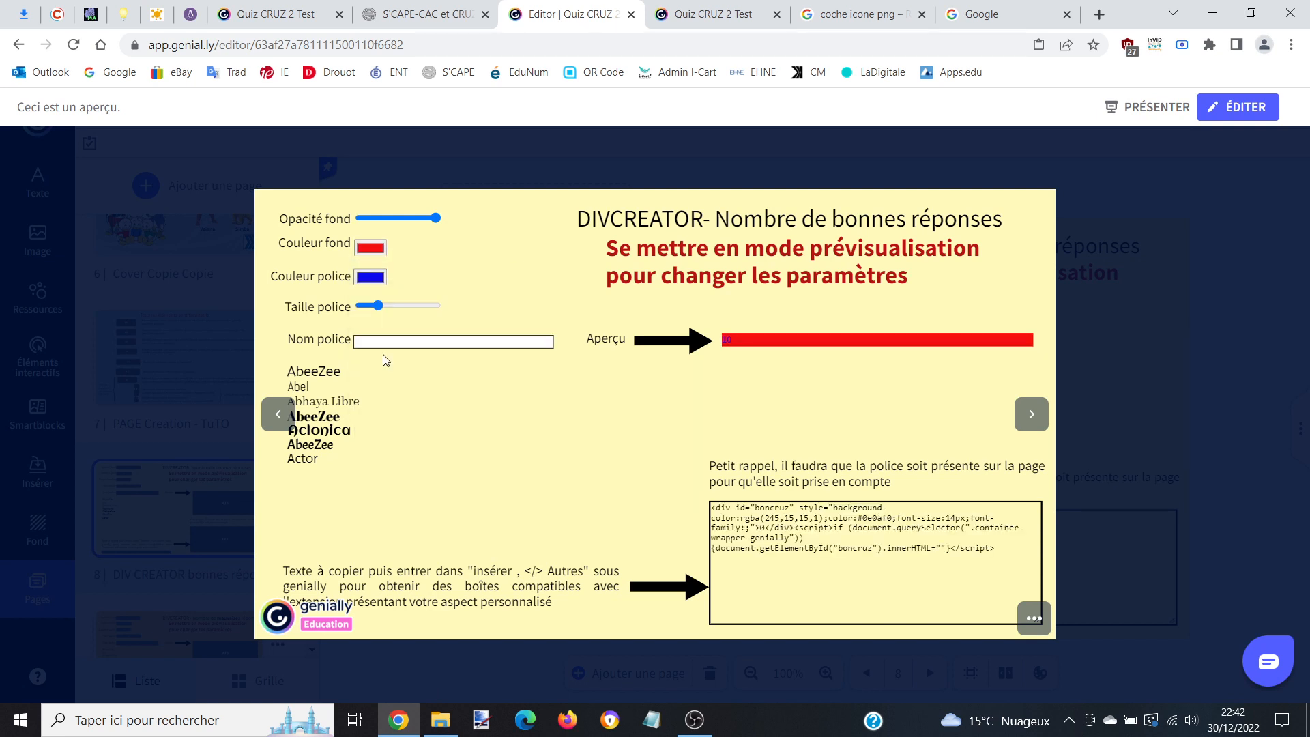
Set the good-answers counter's font size to 48 px and try to enter Abel as the font name.
left_click_drag(378, 306, 421, 306)
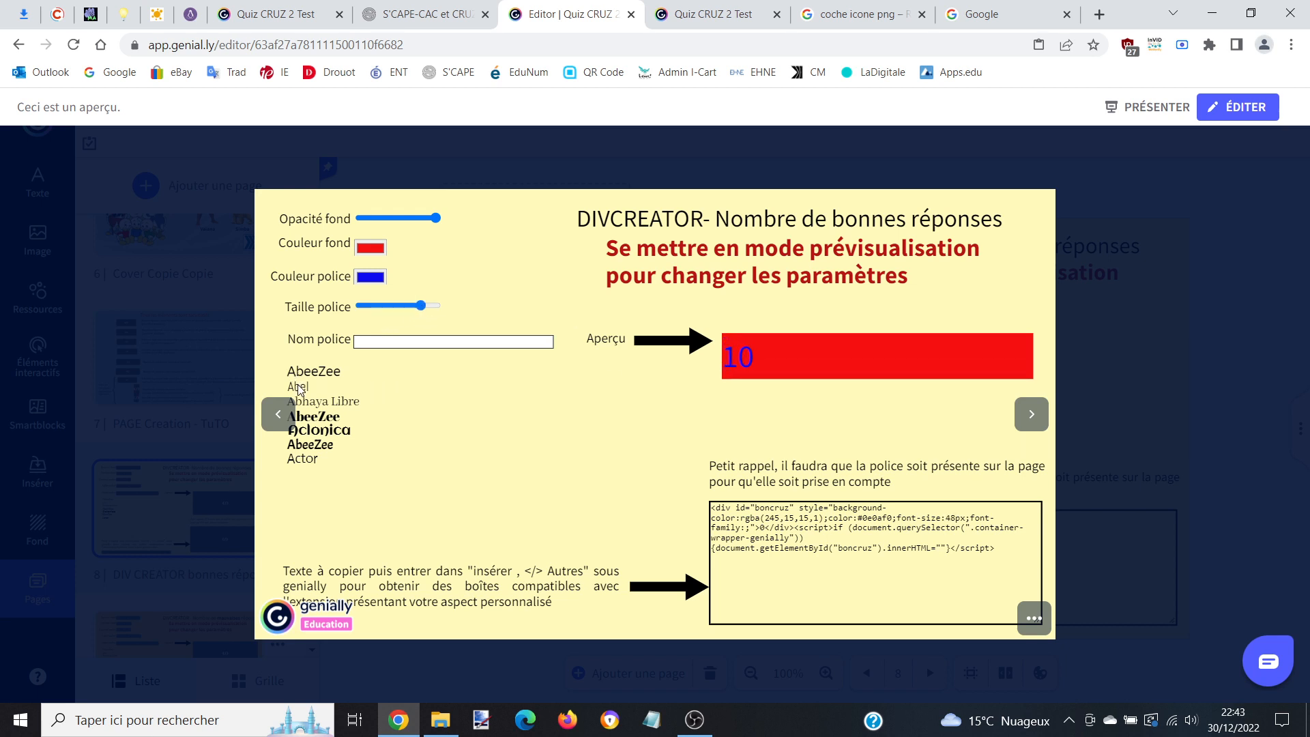
type("abe")
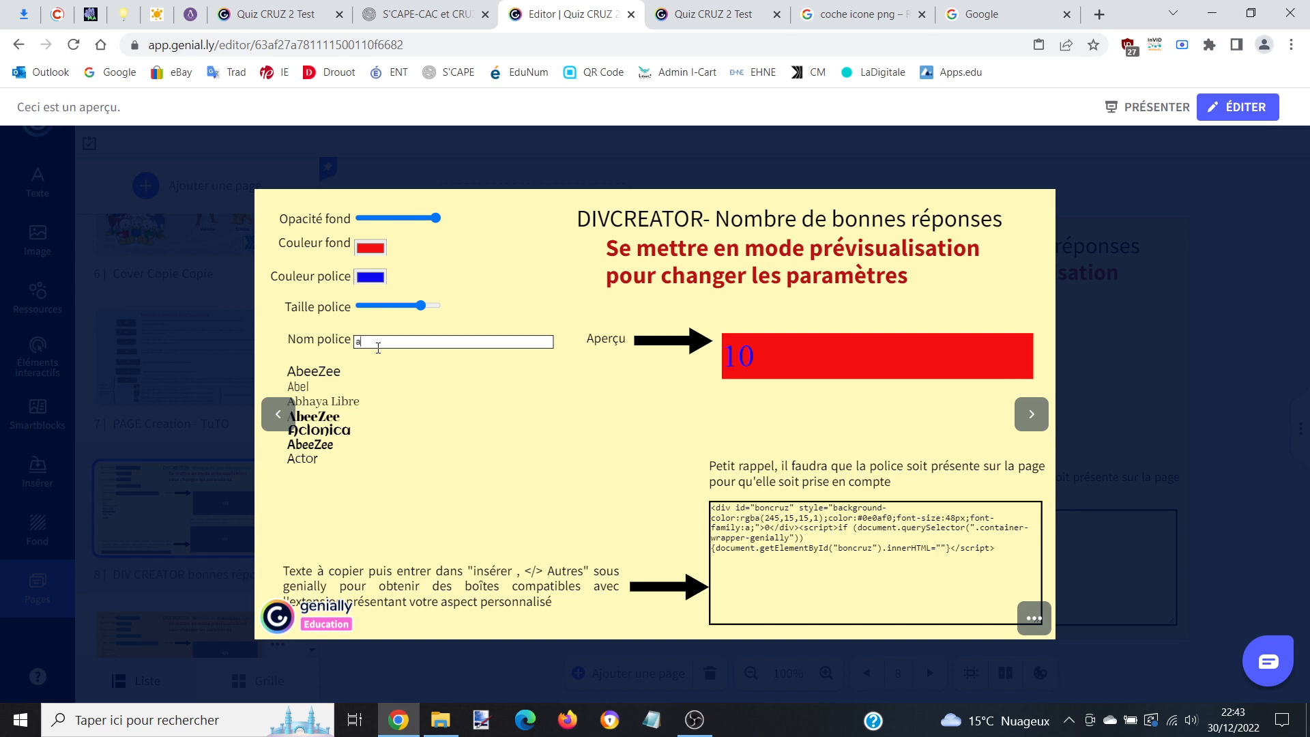
key("BackSpace")
key("BackSpace")
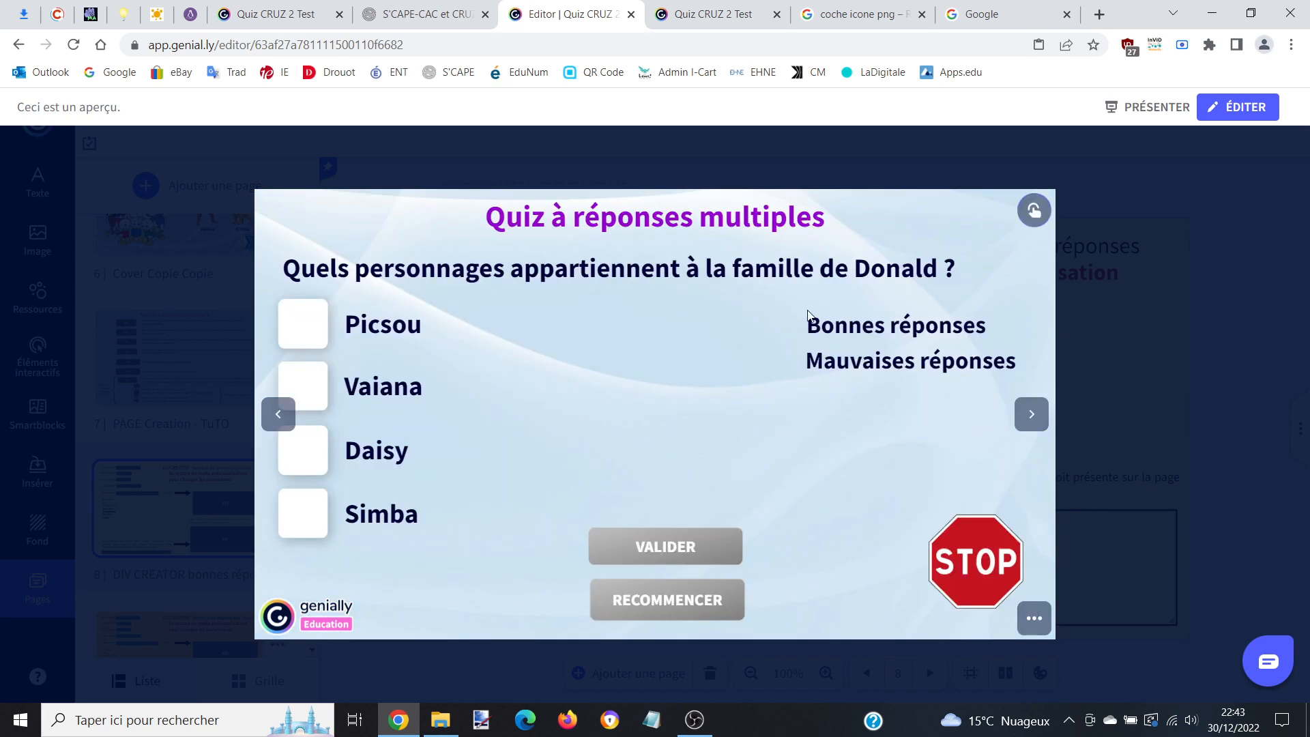
Return to the DIV CREATOR bonnes réponses page within the preview.
left_click(277, 414)
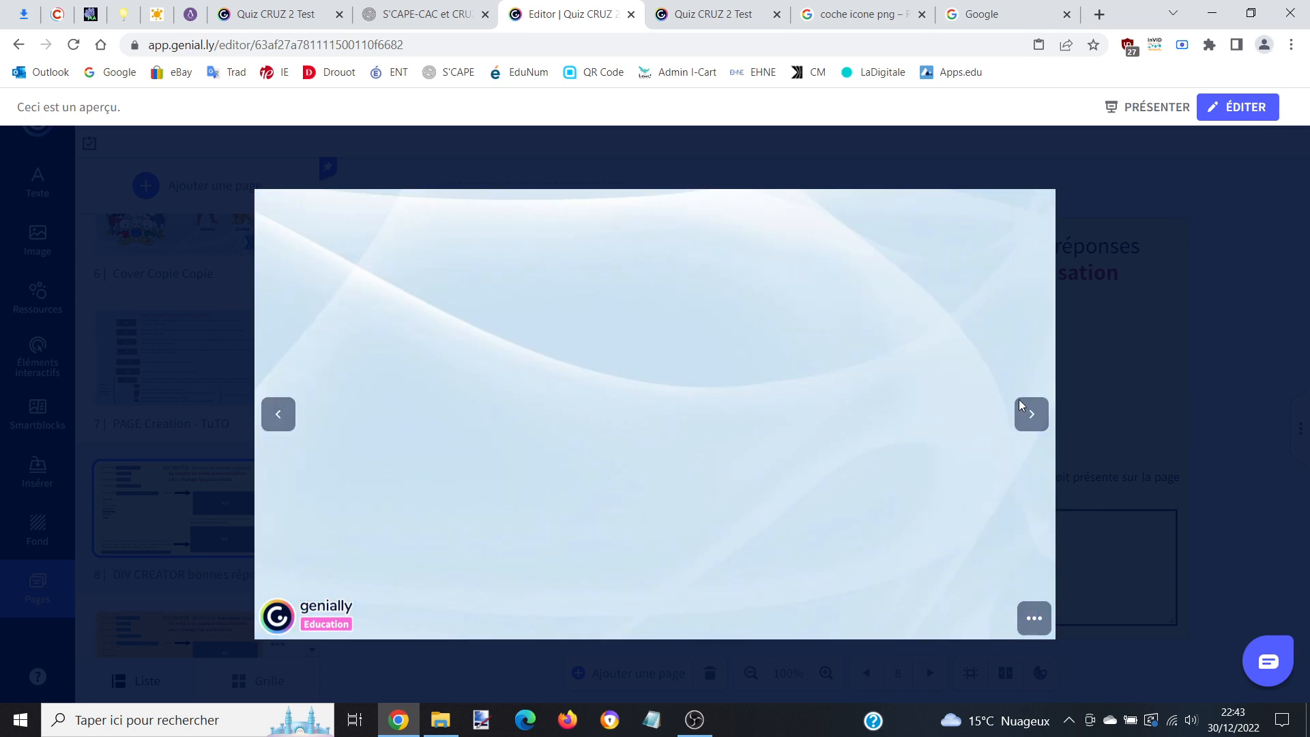
left_click(1031, 414)
left_click(1031, 413)
left_click(1032, 412)
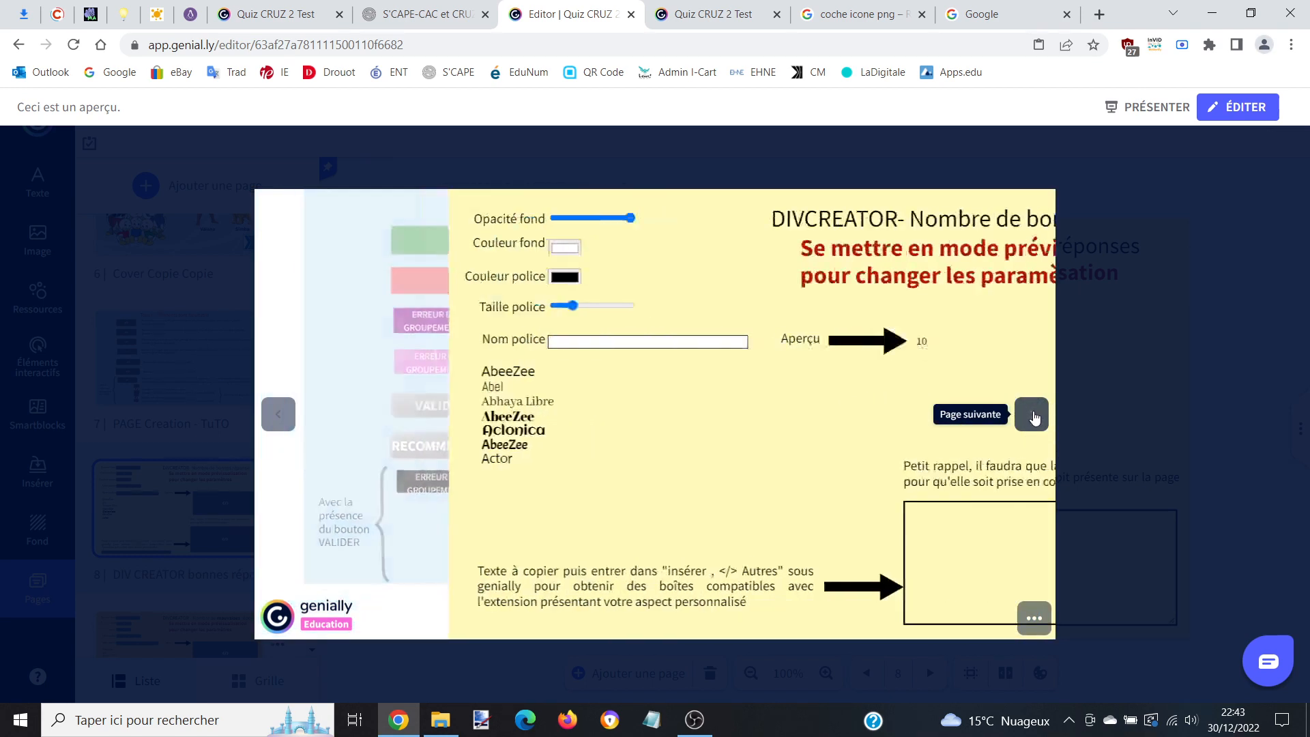
Set the good-answers counter's font name to Abel and its background colour to red (245, 20, 20).
type("Abel")
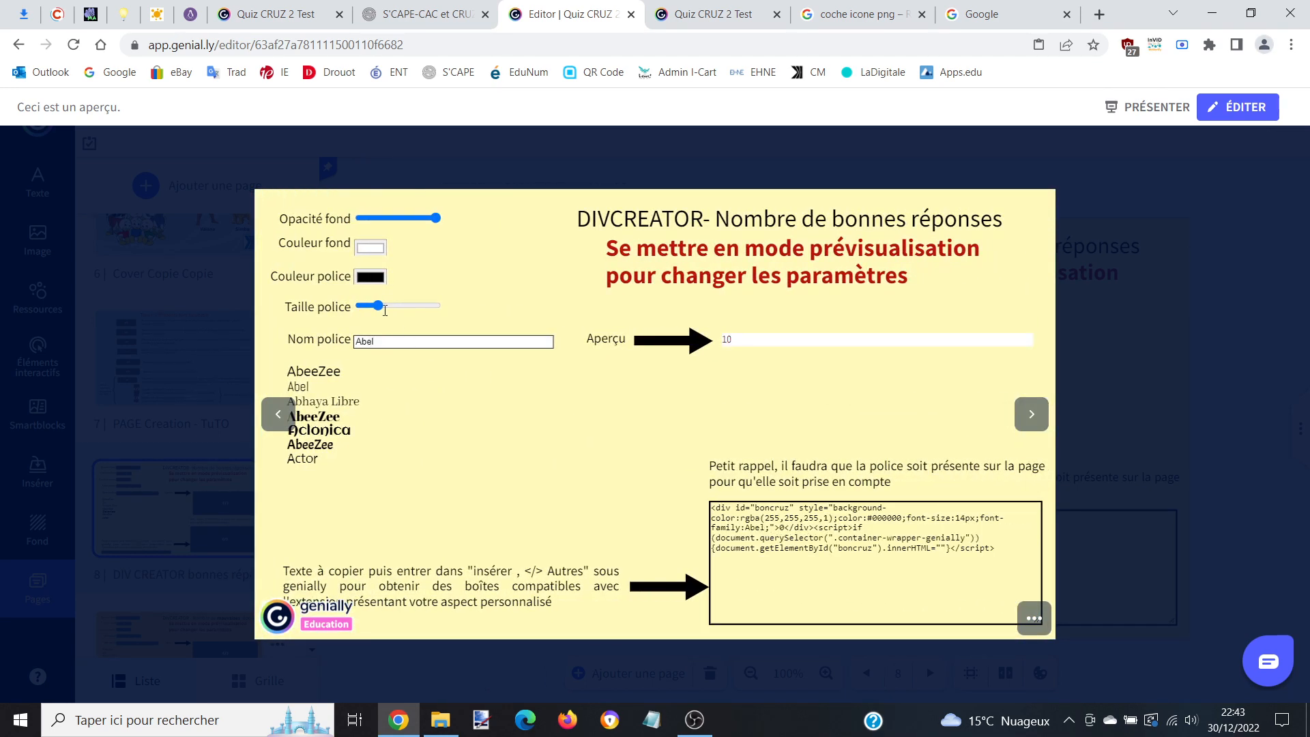
left_click(371, 247)
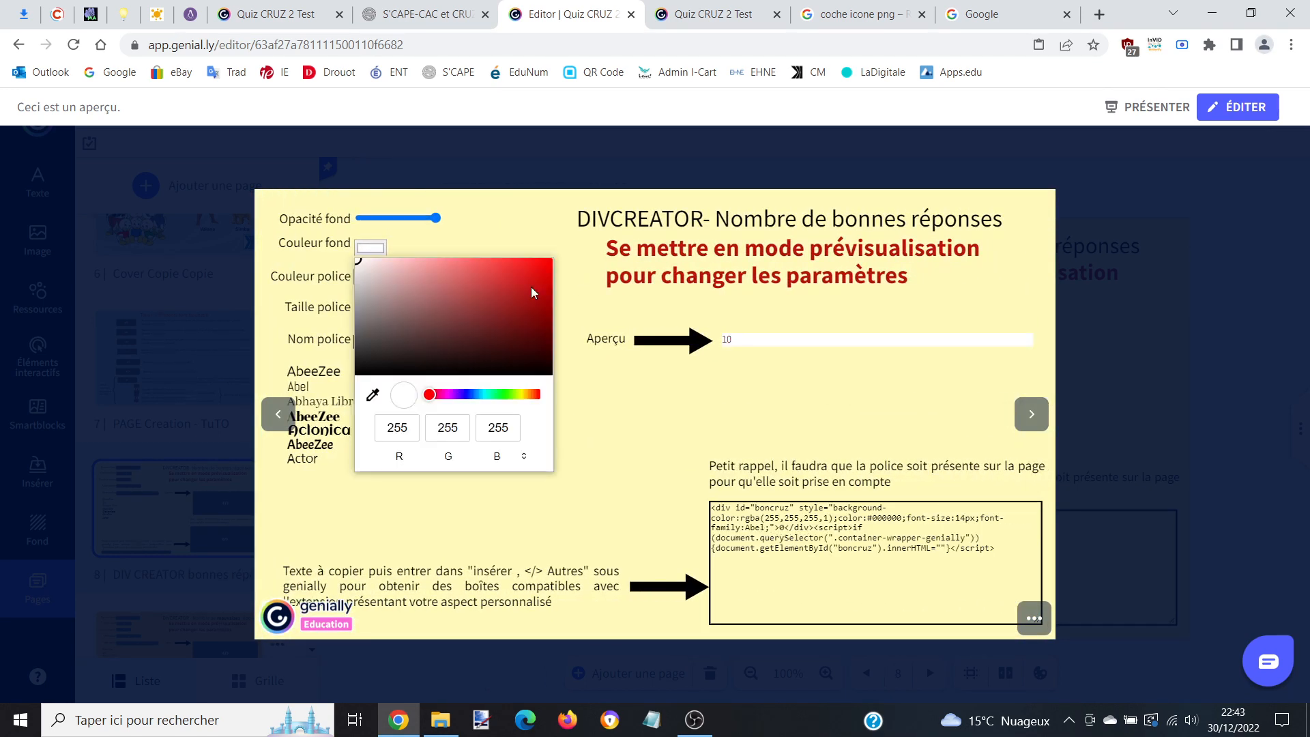
left_click(545, 269)
left_click(371, 248)
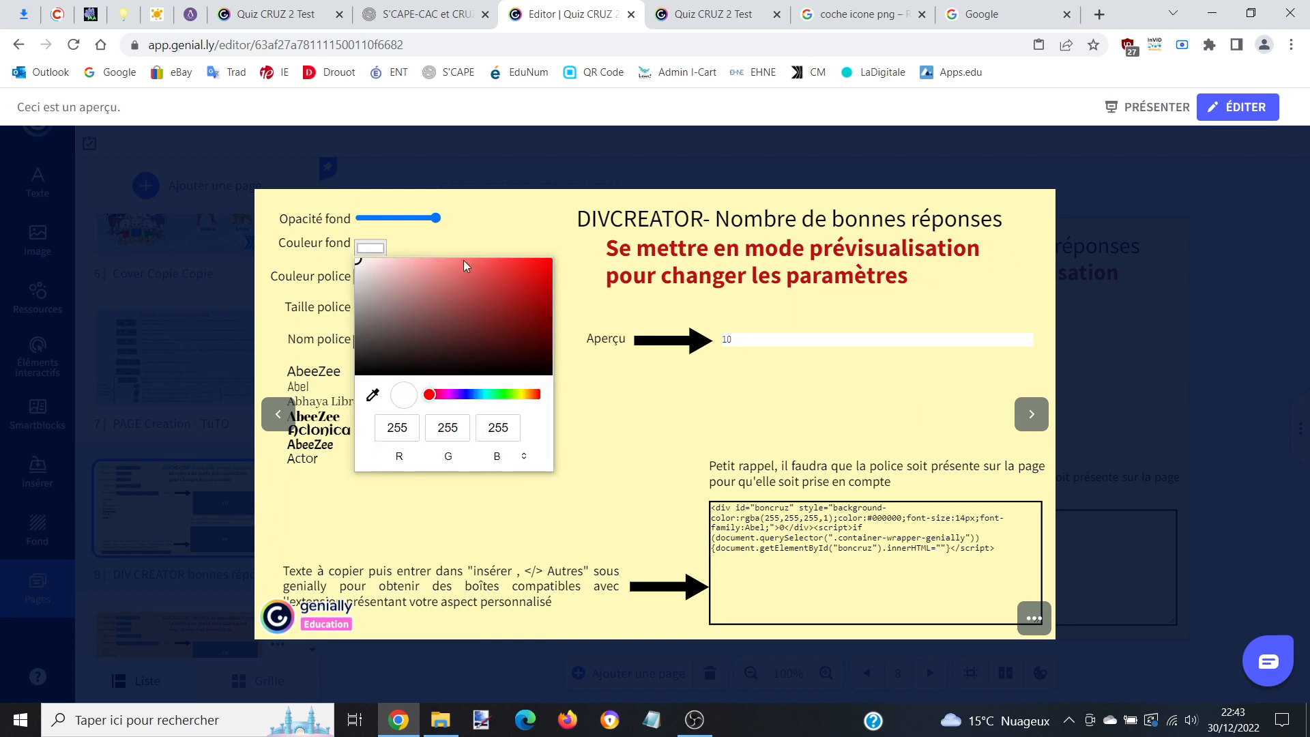
left_click(535, 268)
Set the counter's font colour to violet-blue (#5311ee) and its font size to 59 px.
left_click(378, 279)
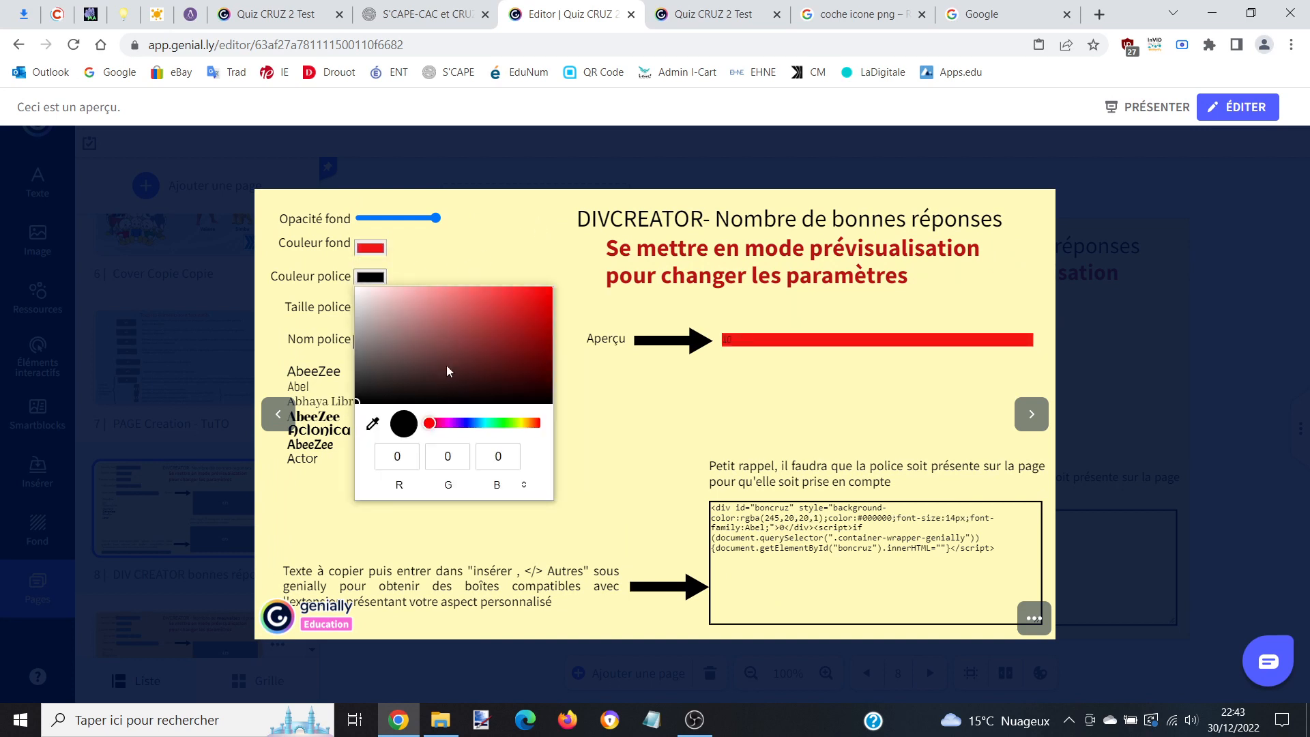
left_click(460, 423)
left_click(538, 296)
left_click(546, 249)
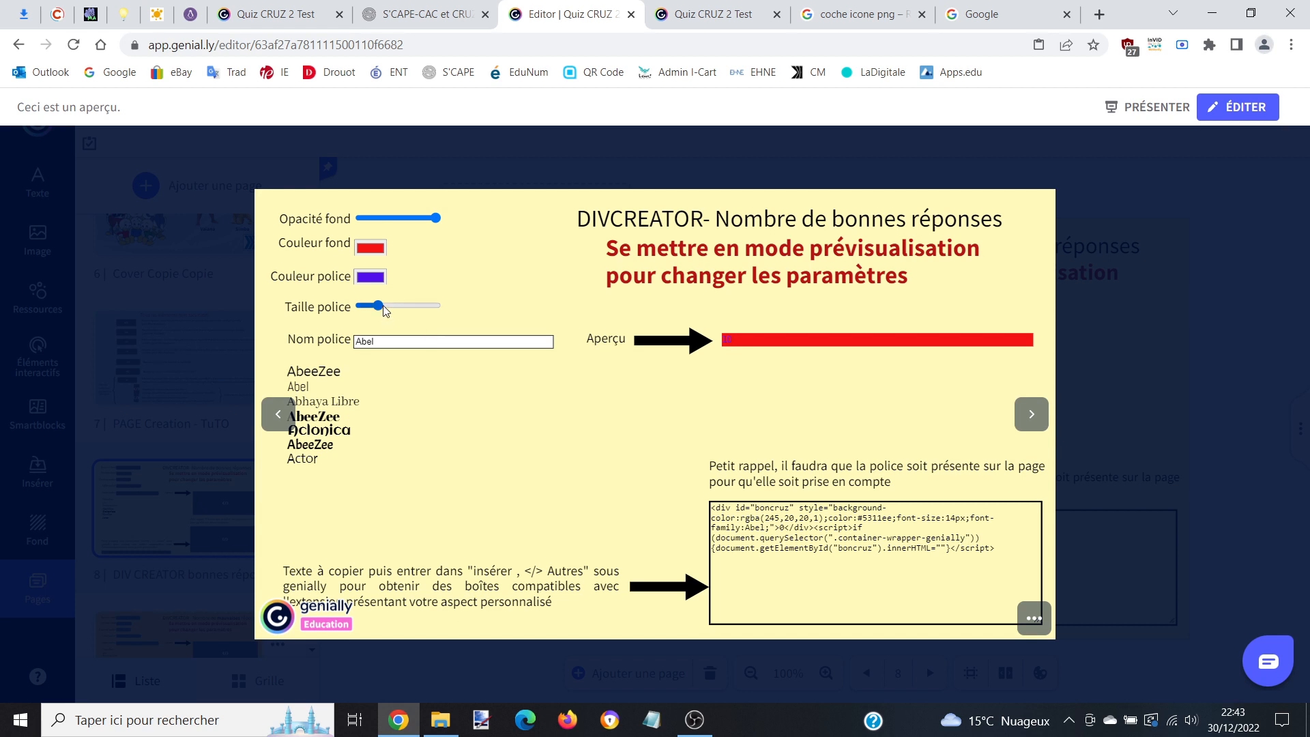
left_click_drag(386, 311, 436, 307)
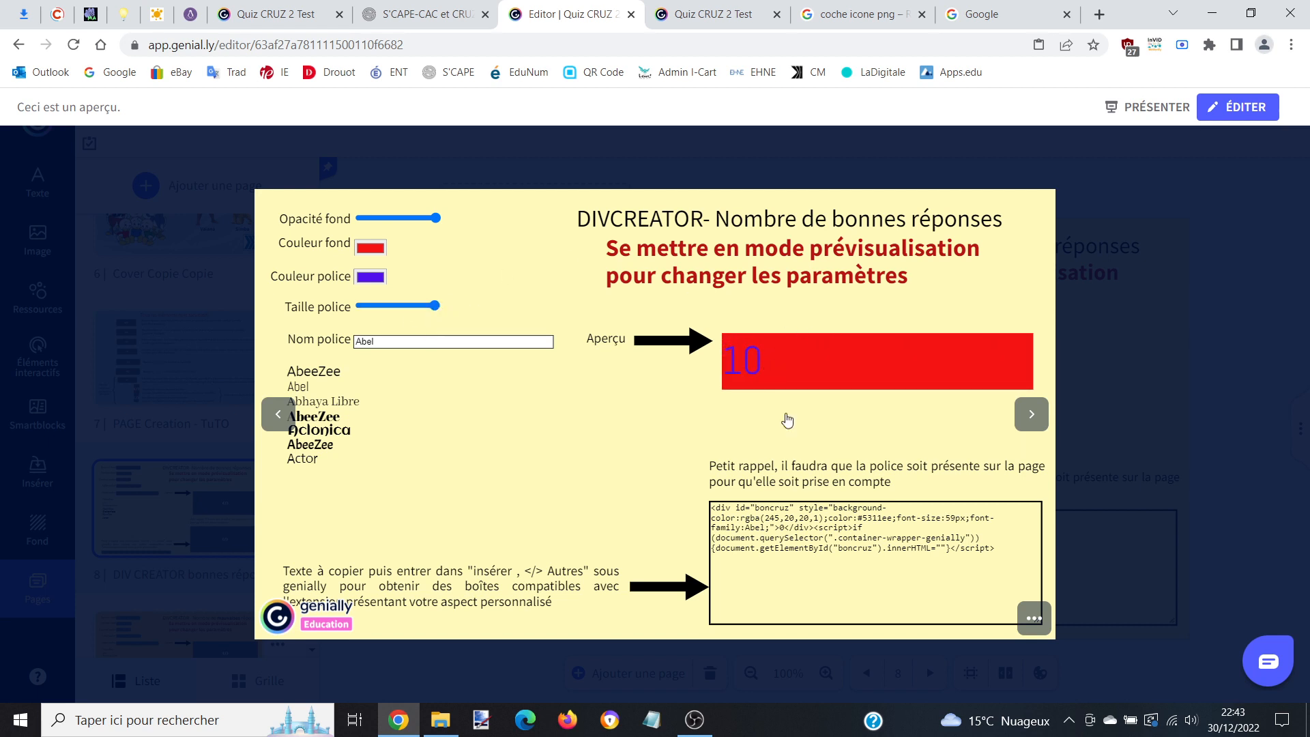
Copy the whole generated counter code and return to the editor.
triple_click(760, 524)
right_click(758, 532)
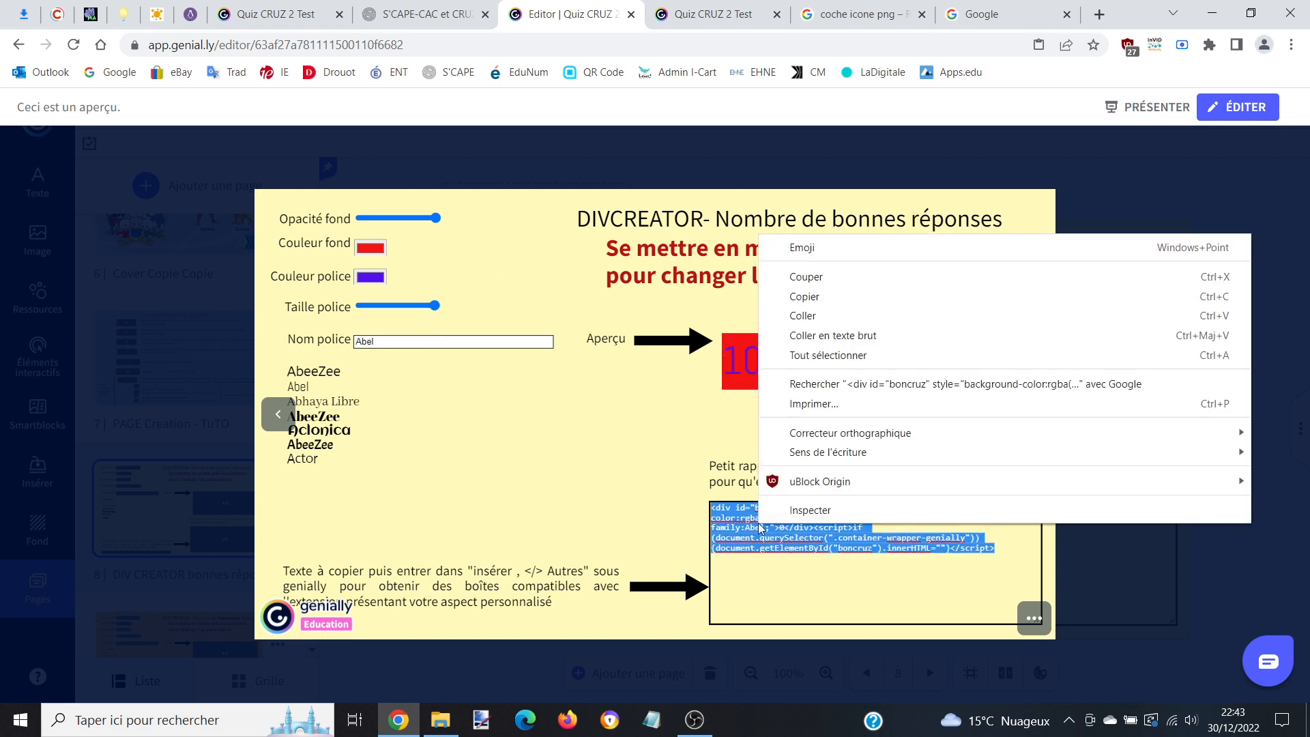
left_click(835, 300)
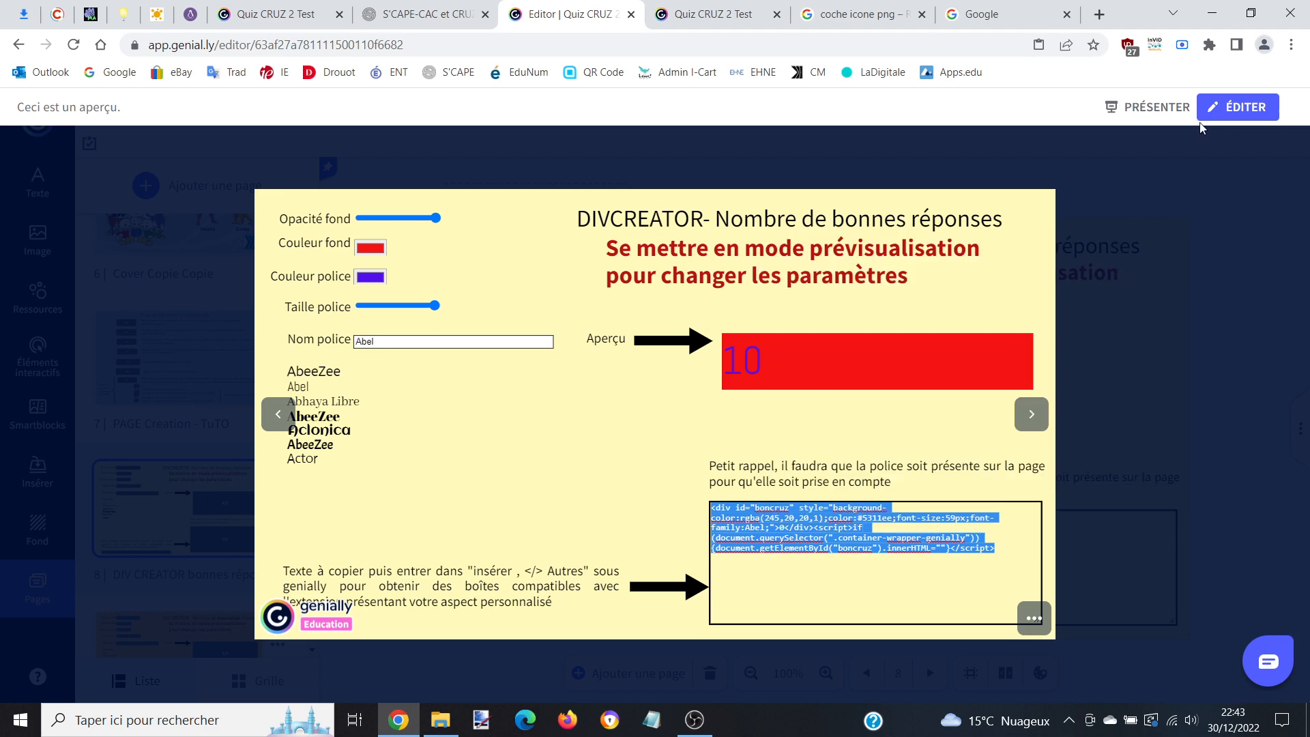
left_click(1222, 110)
Delete the original good-answers counter beside "Bonnes réponses" on quiz page 5.
scroll(159, 483, "up", 4)
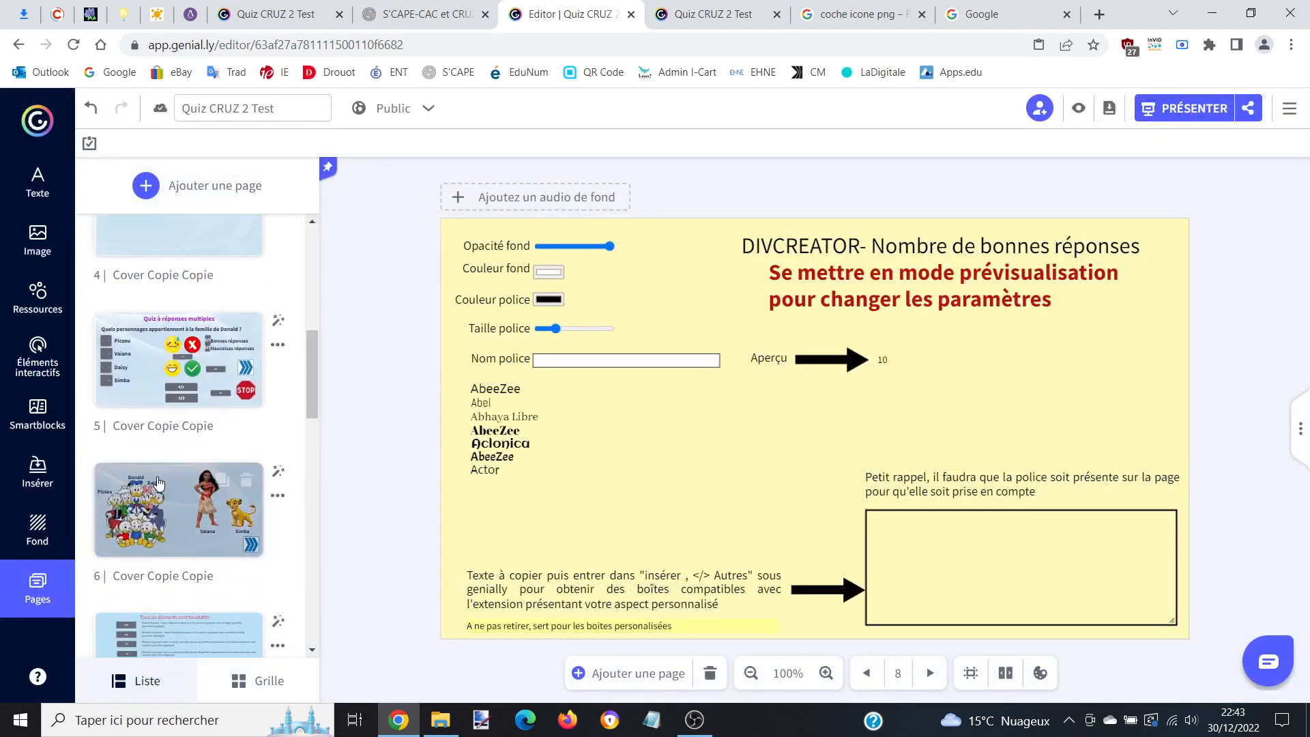
scroll(158, 483, "up", 1)
left_click(169, 425)
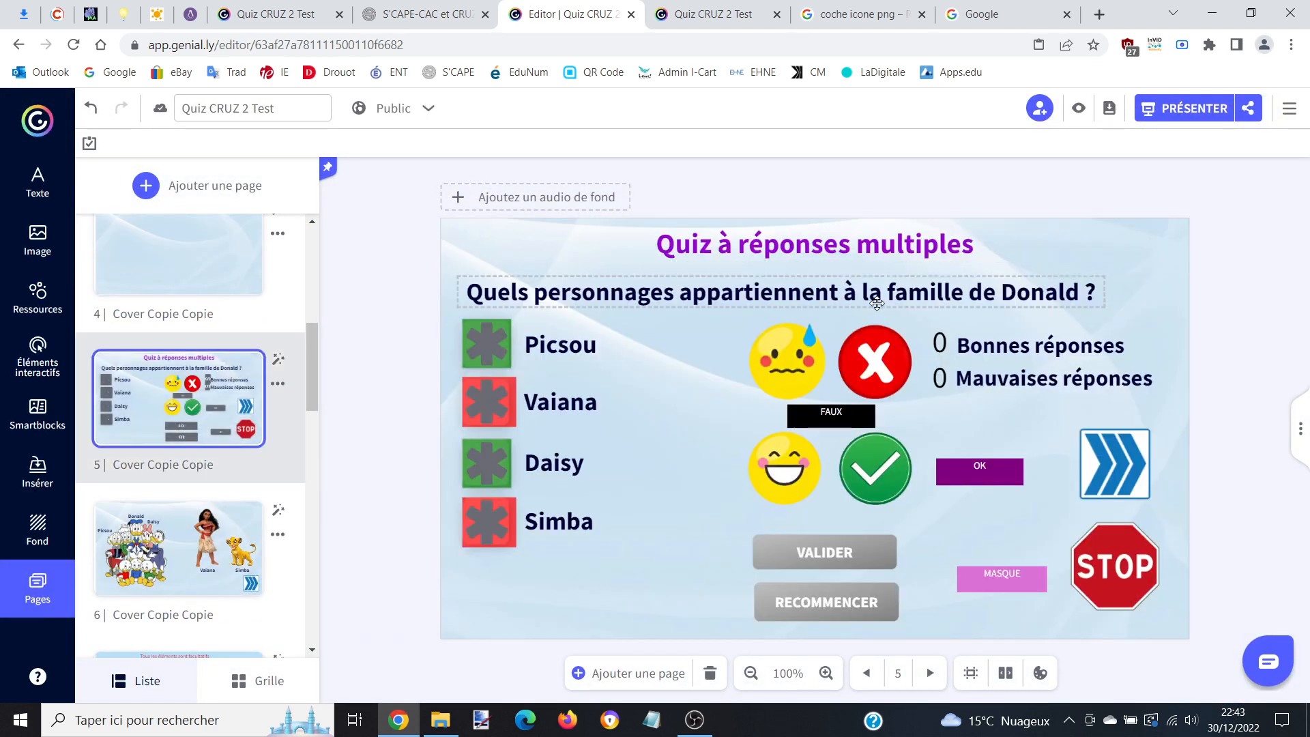
left_click(942, 347)
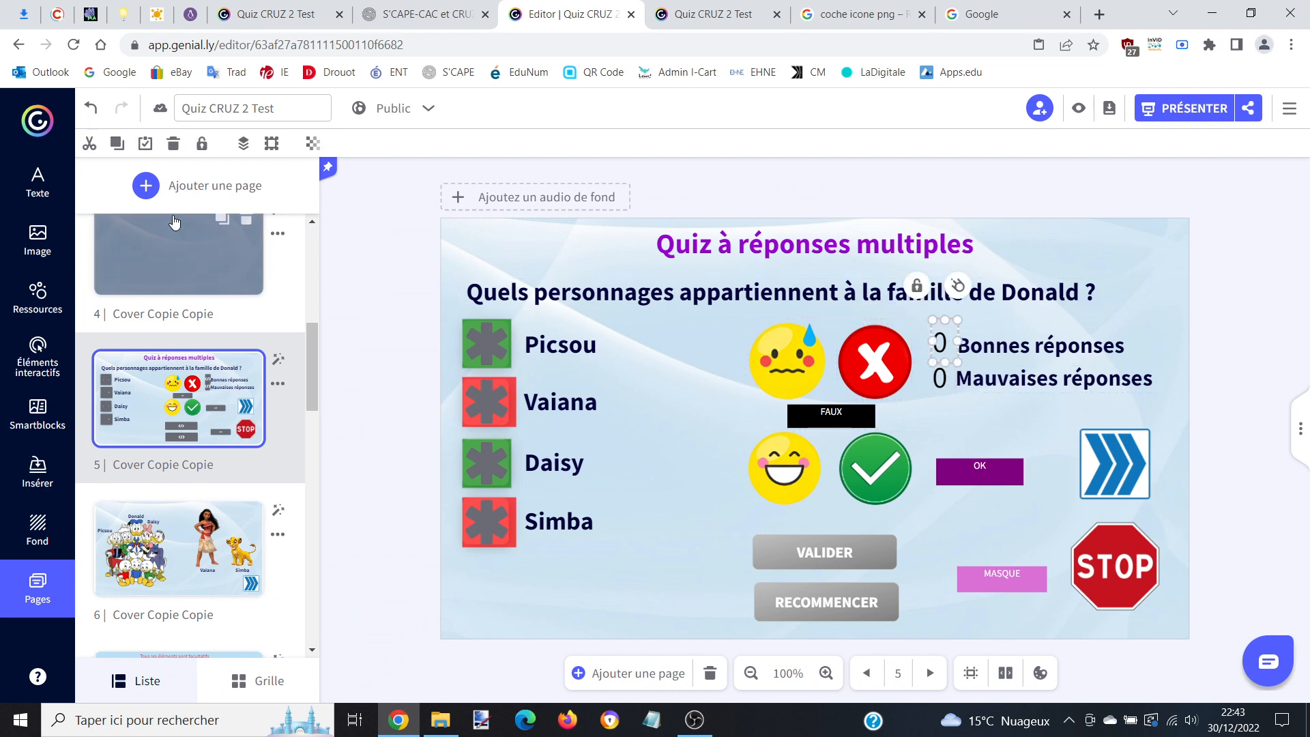
left_click(173, 150)
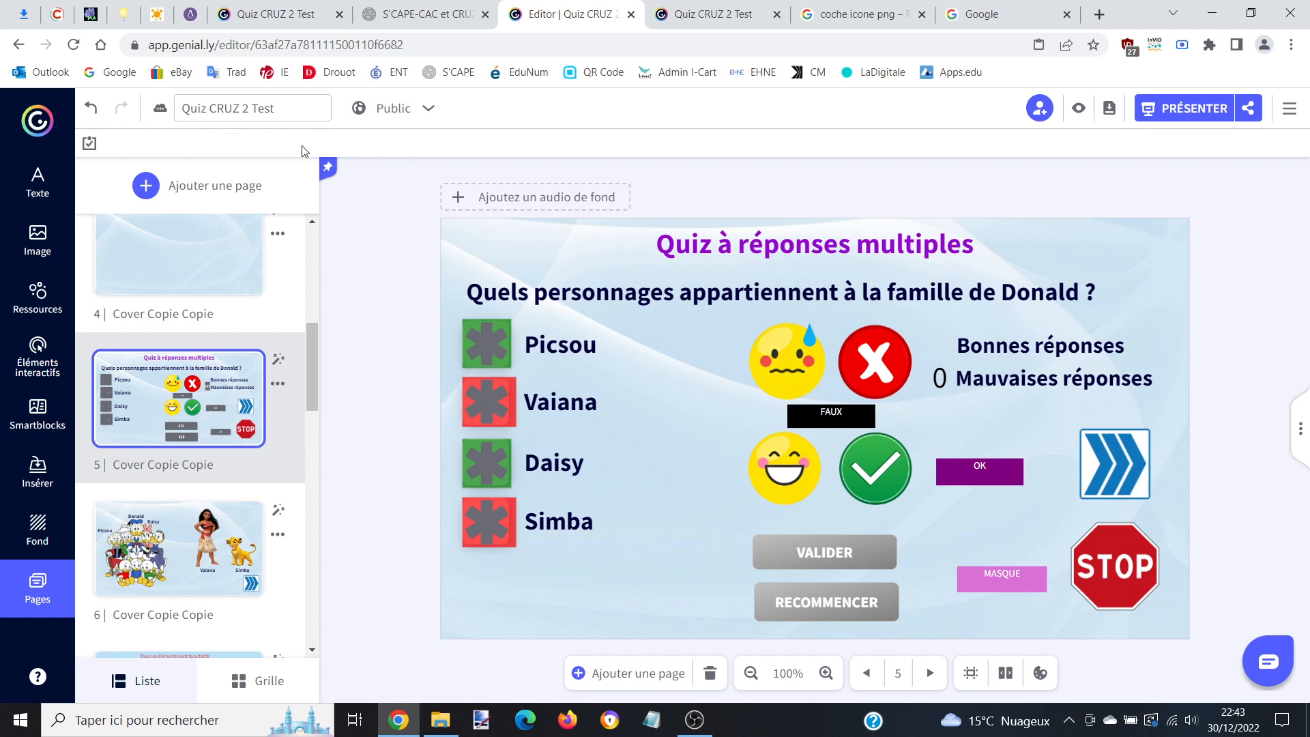
Insert the copied code as external content, then shrink the new counter and place it just before "Bonnes réponses".
left_click(38, 471)
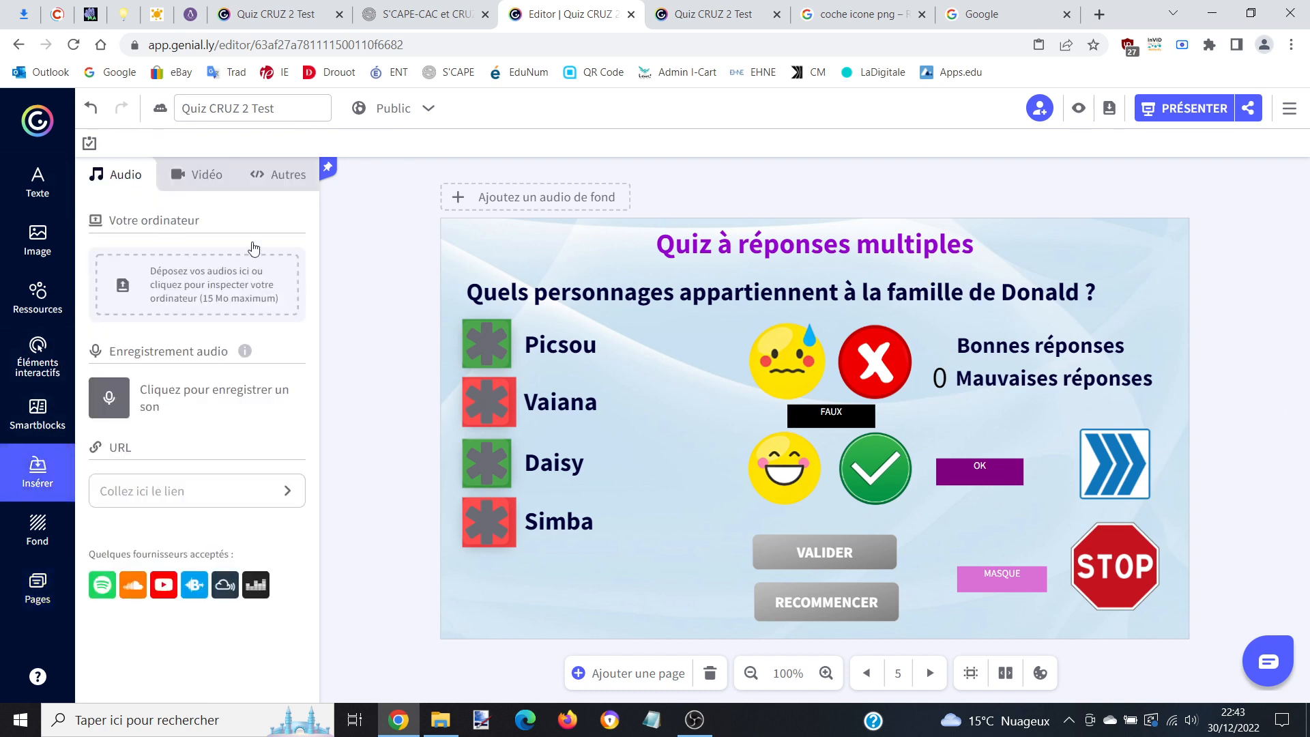
left_click(302, 167)
right_click(205, 256)
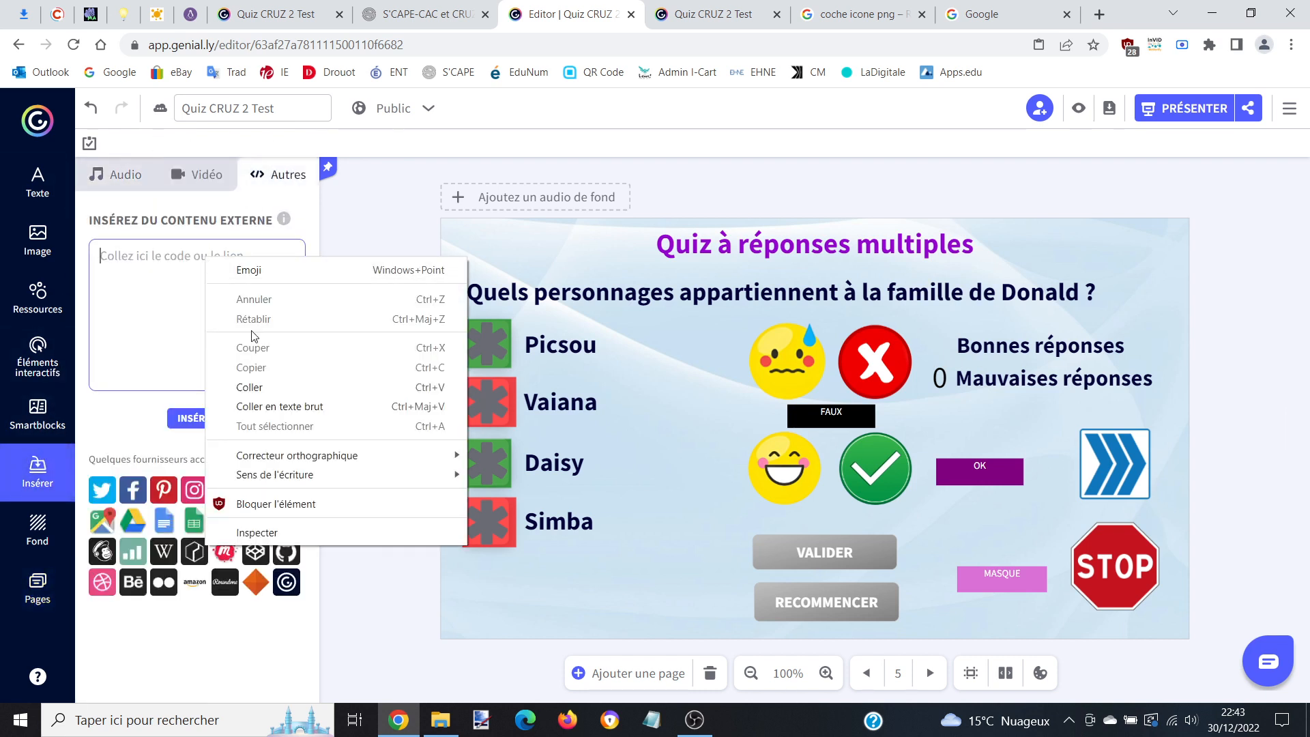
left_click(252, 389)
left_click(197, 417)
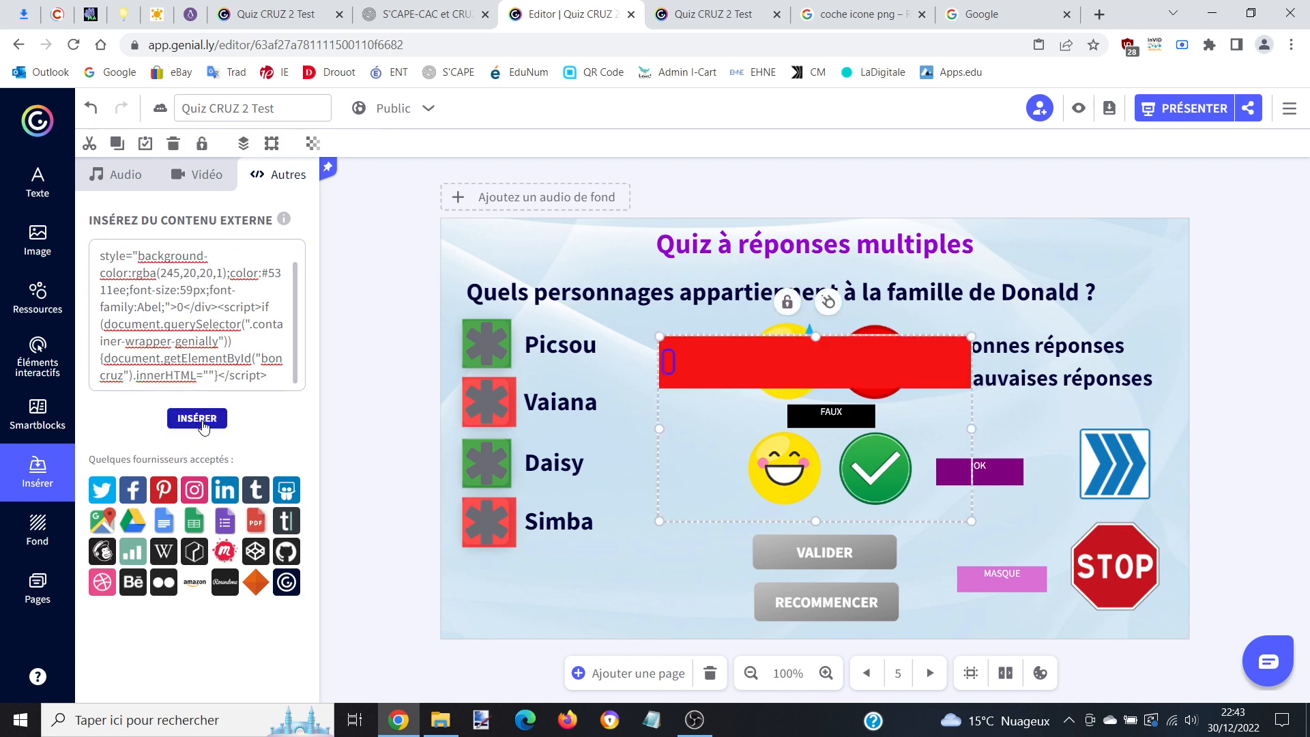
left_click_drag(972, 431, 687, 438)
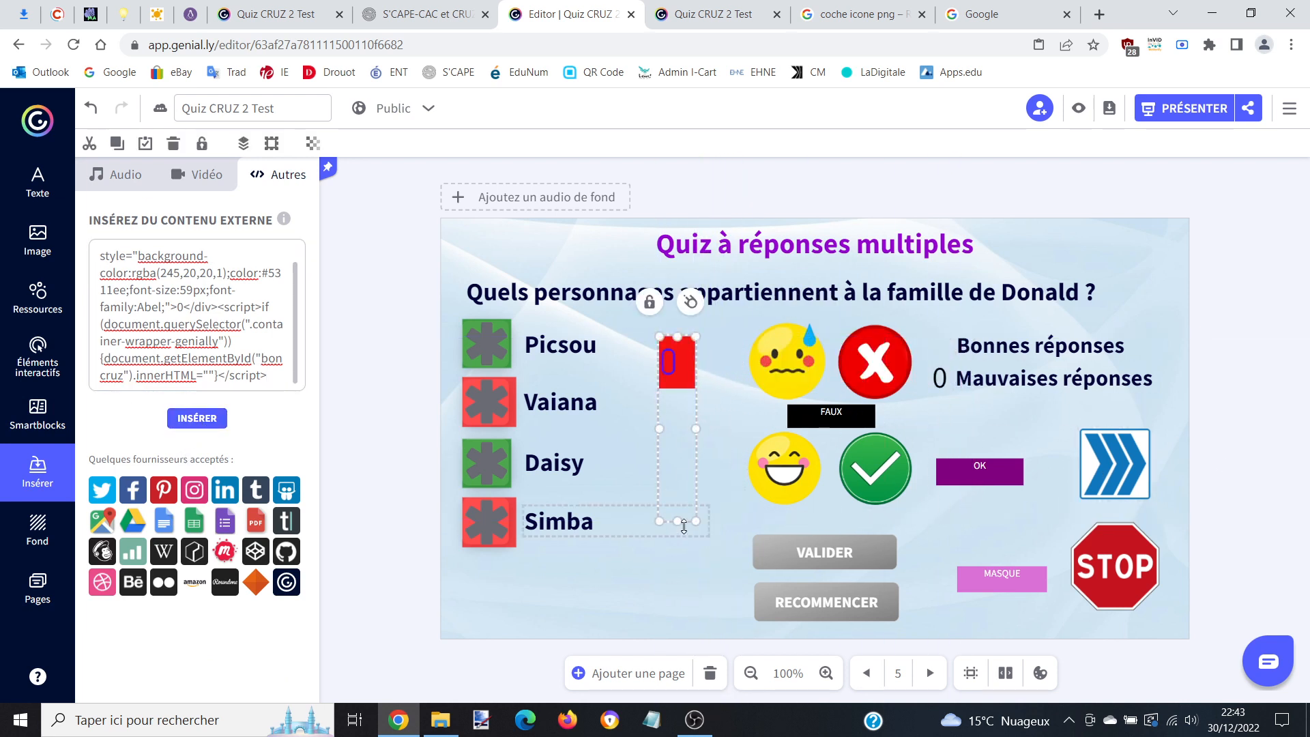
left_click_drag(680, 507, 932, 356)
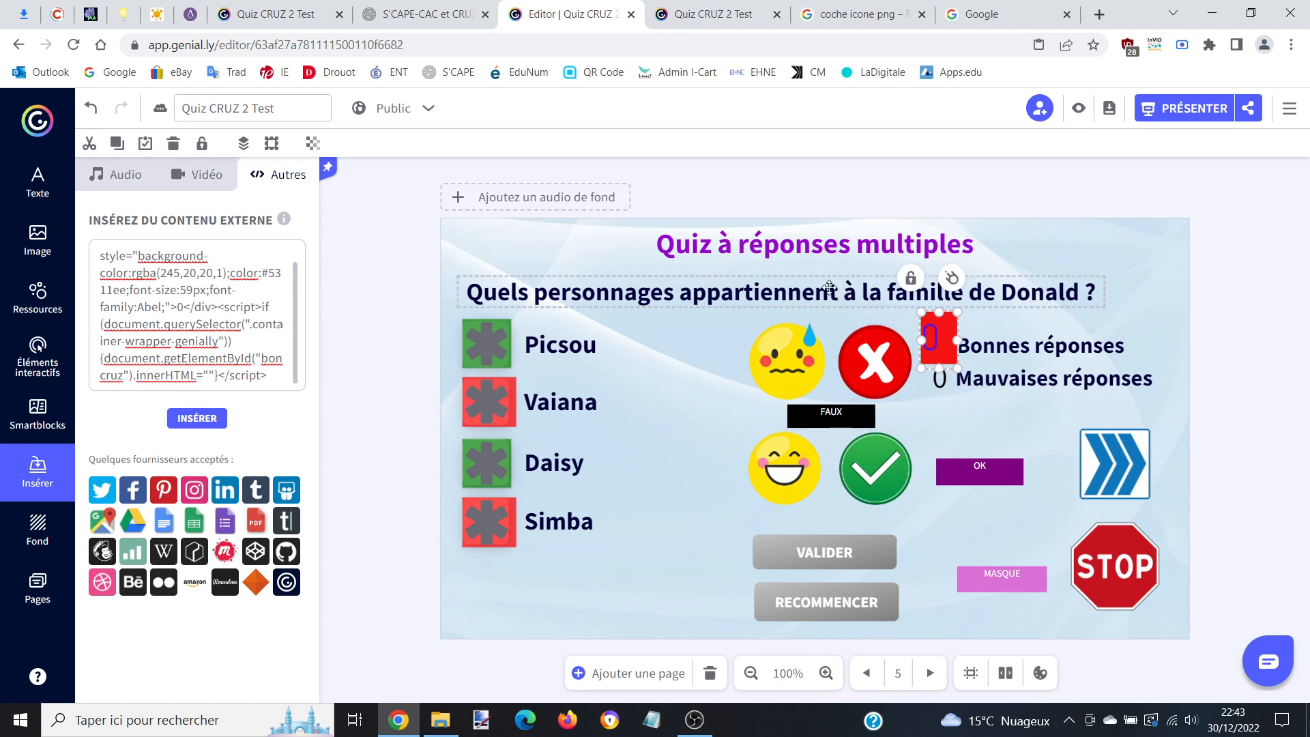
Change the font of the question "Quels personnages appartiennent à la famille de Donald ?" to Abel.
triple_click(841, 292)
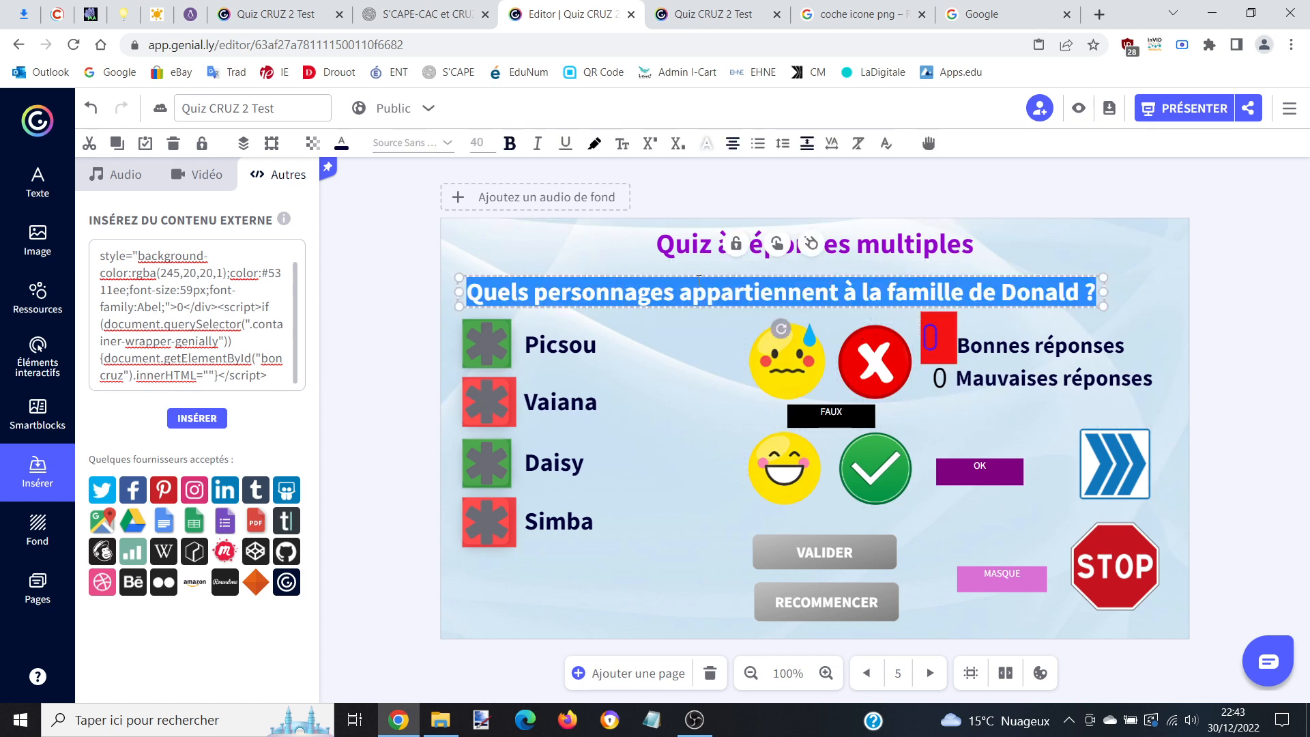
left_click(407, 145)
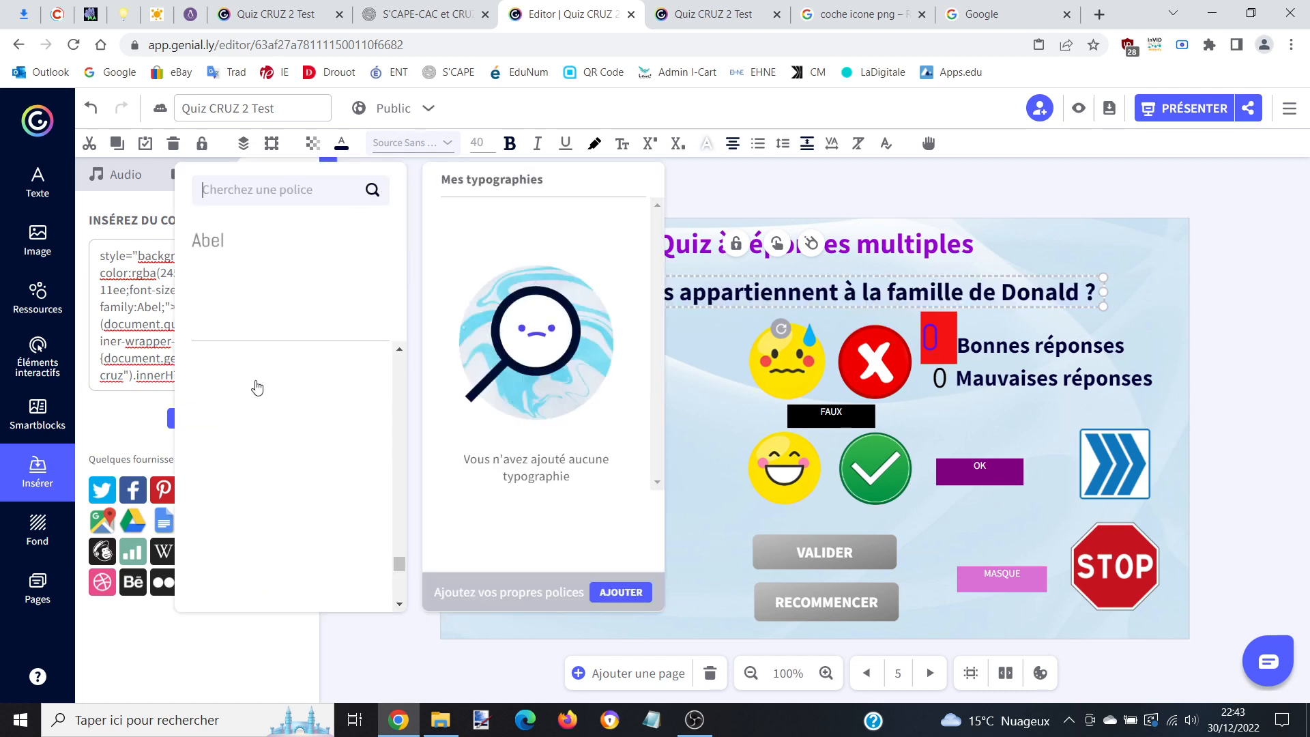
left_click(220, 243)
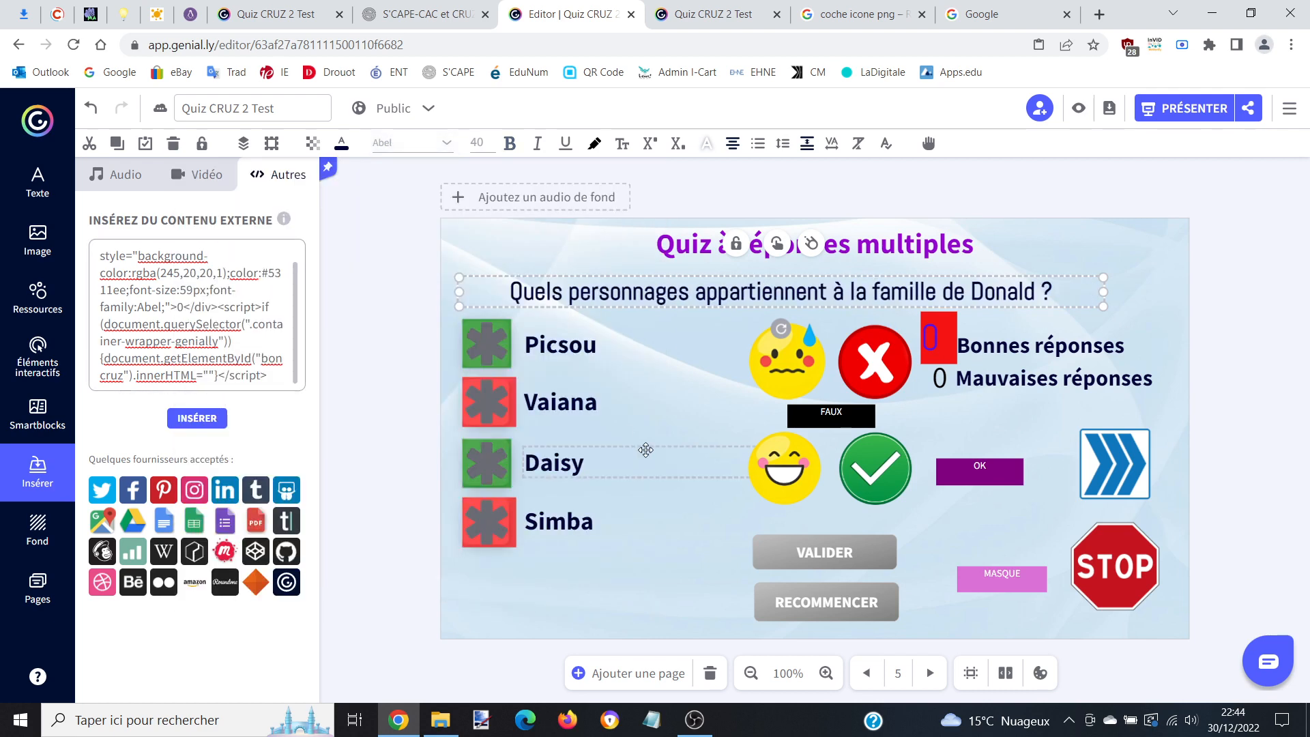
left_click(629, 584)
Present the quiz, answer the Donald family question with Picsou and Vaiana, and validate to test the customised counter.
left_click(1198, 111)
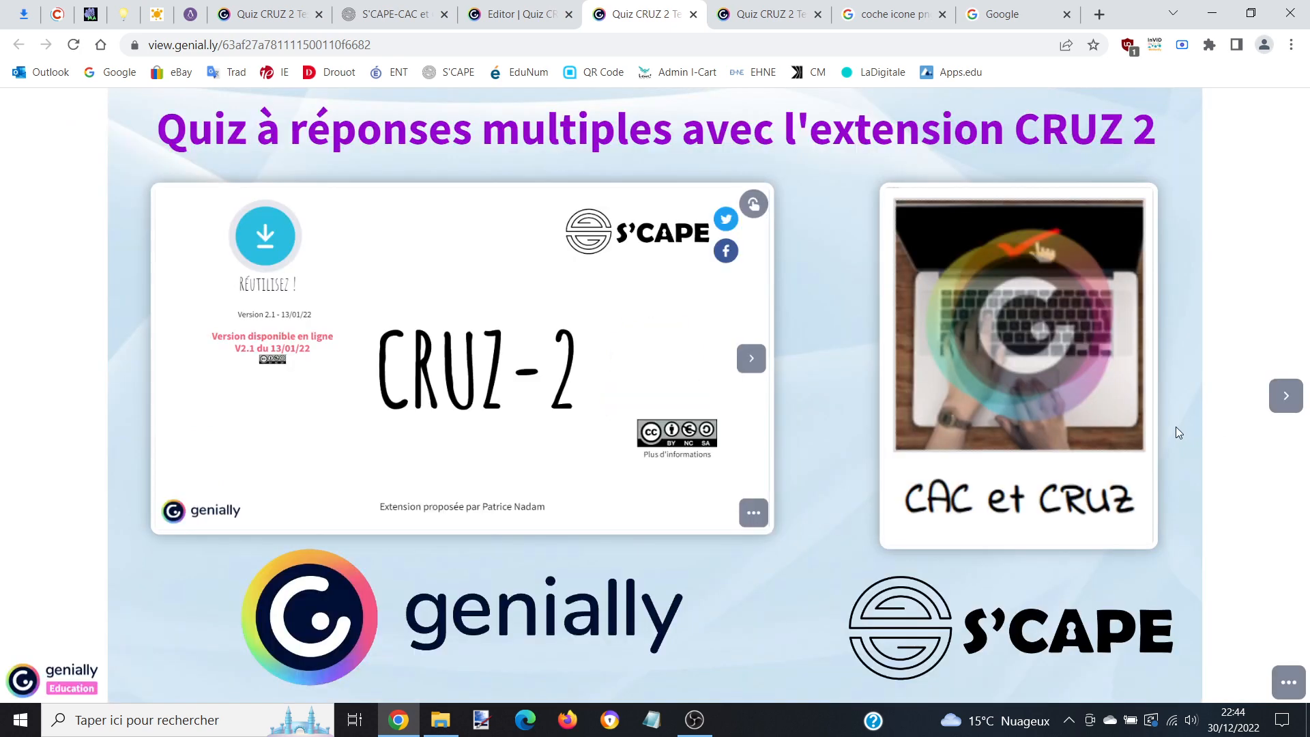
left_click(1290, 406)
left_click(1286, 396)
left_click(1287, 397)
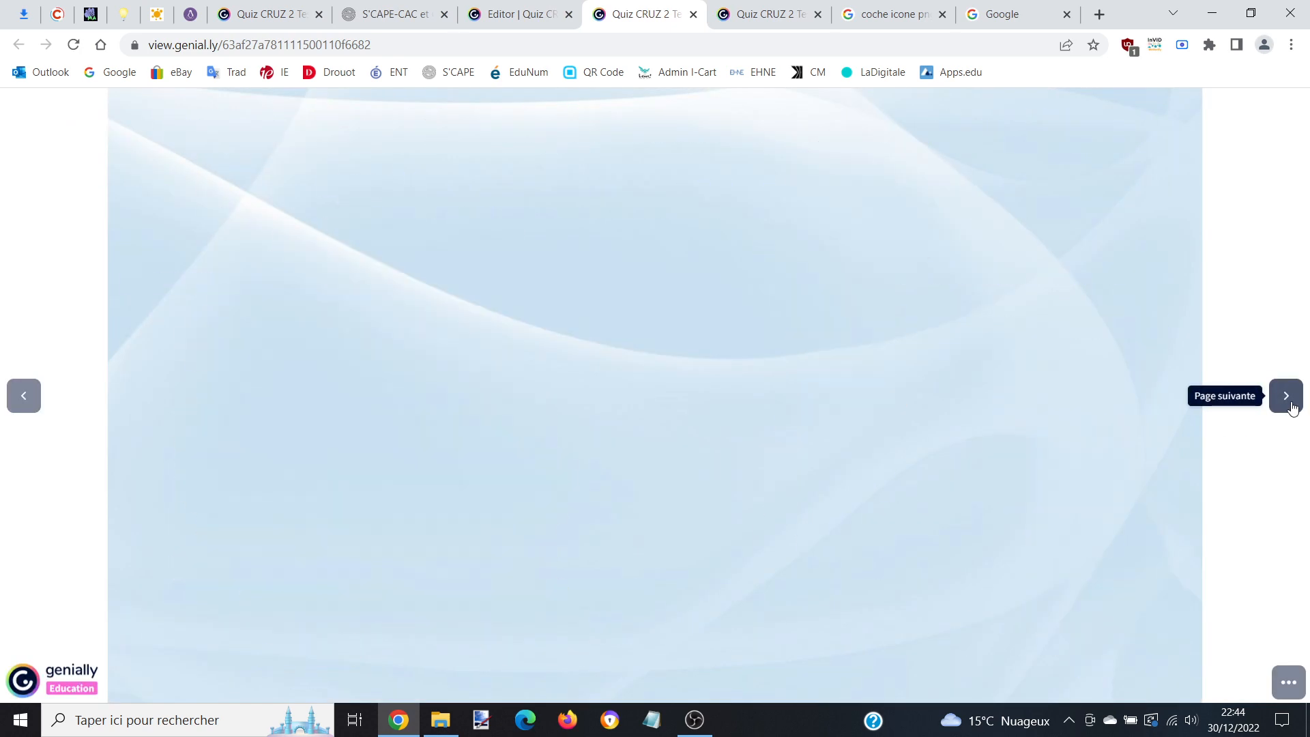
left_click(190, 287)
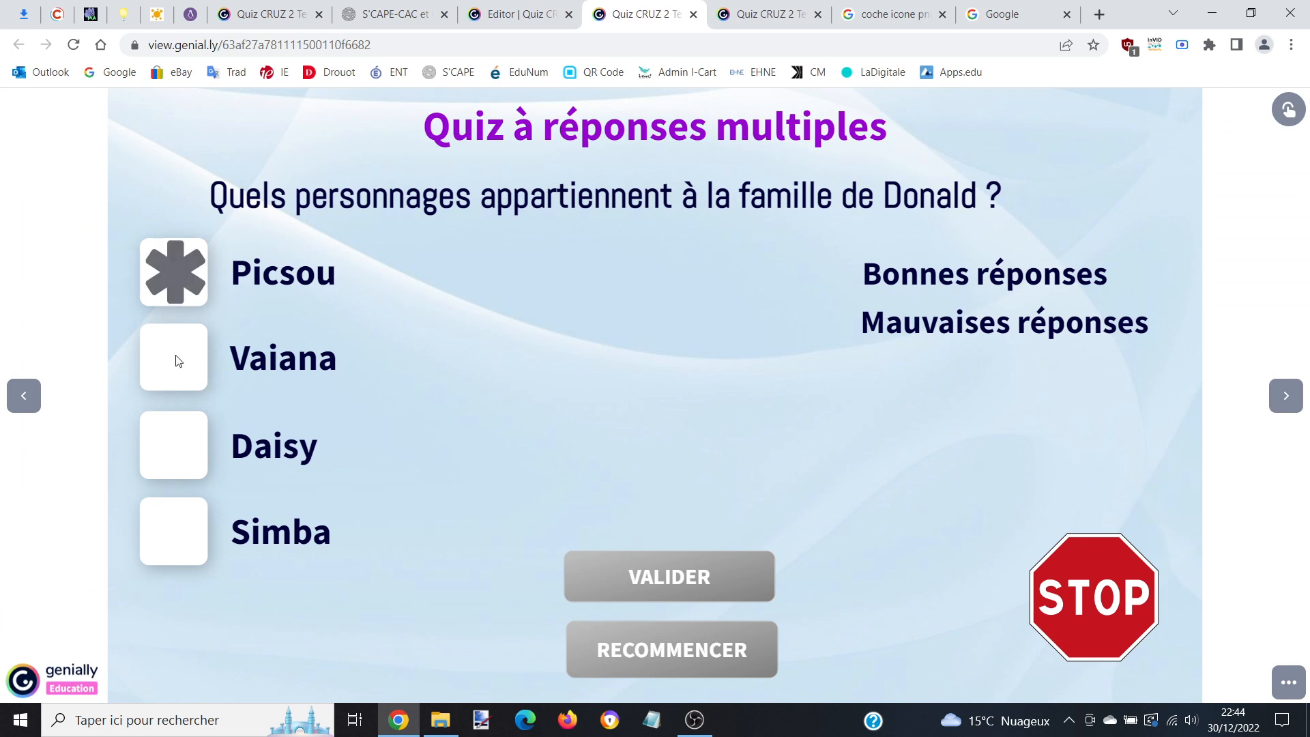
left_click(182, 384)
left_click(644, 584)
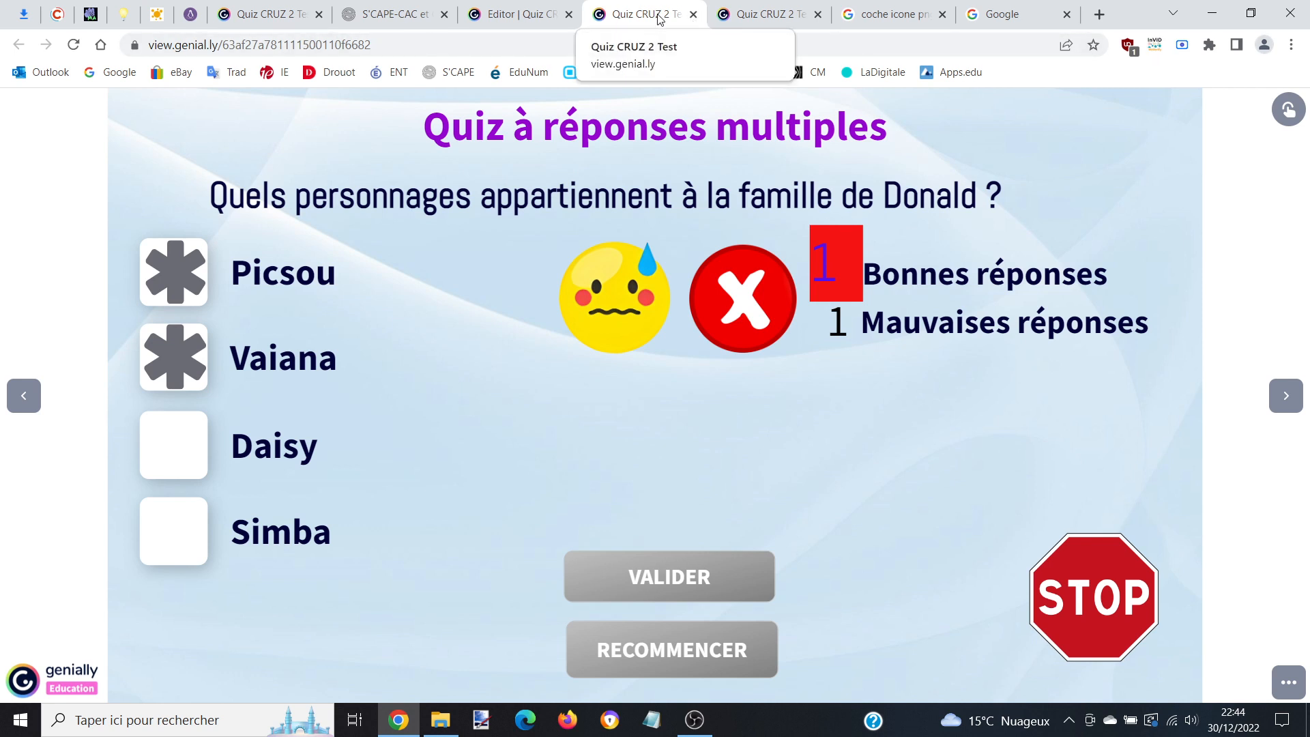
Return to the editor, view page 9 DIV CREATOR mauvaises réponses in preview mode, and close the preview.
left_click(509, 13)
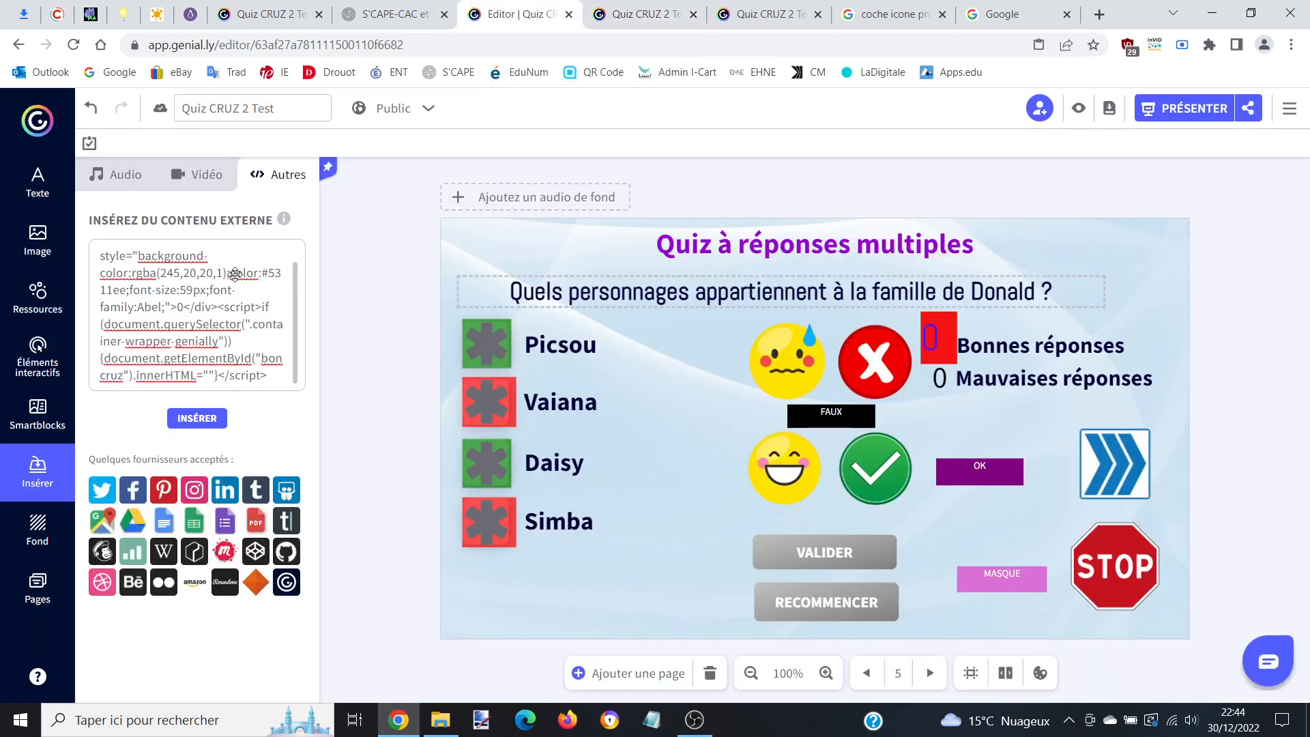
left_click(38, 587)
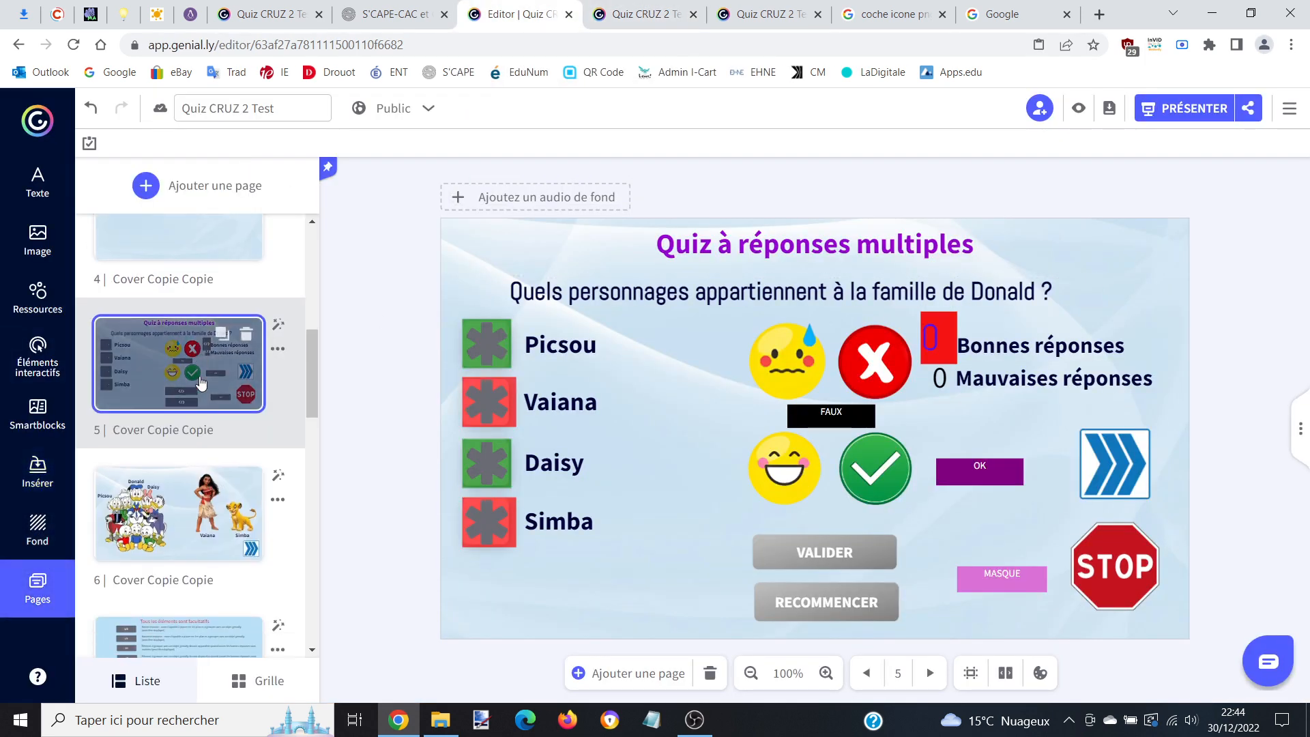
scroll(198, 396, "down", 5)
left_click(185, 430)
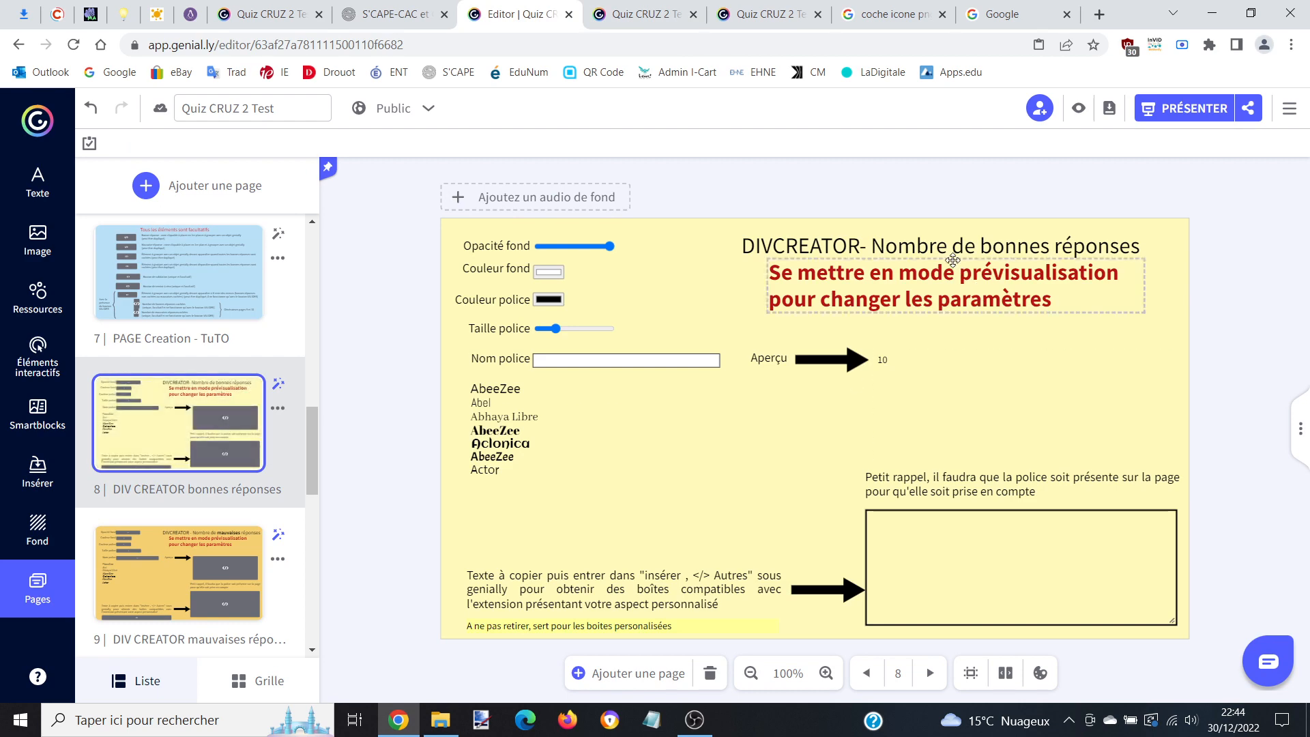
left_click(179, 573)
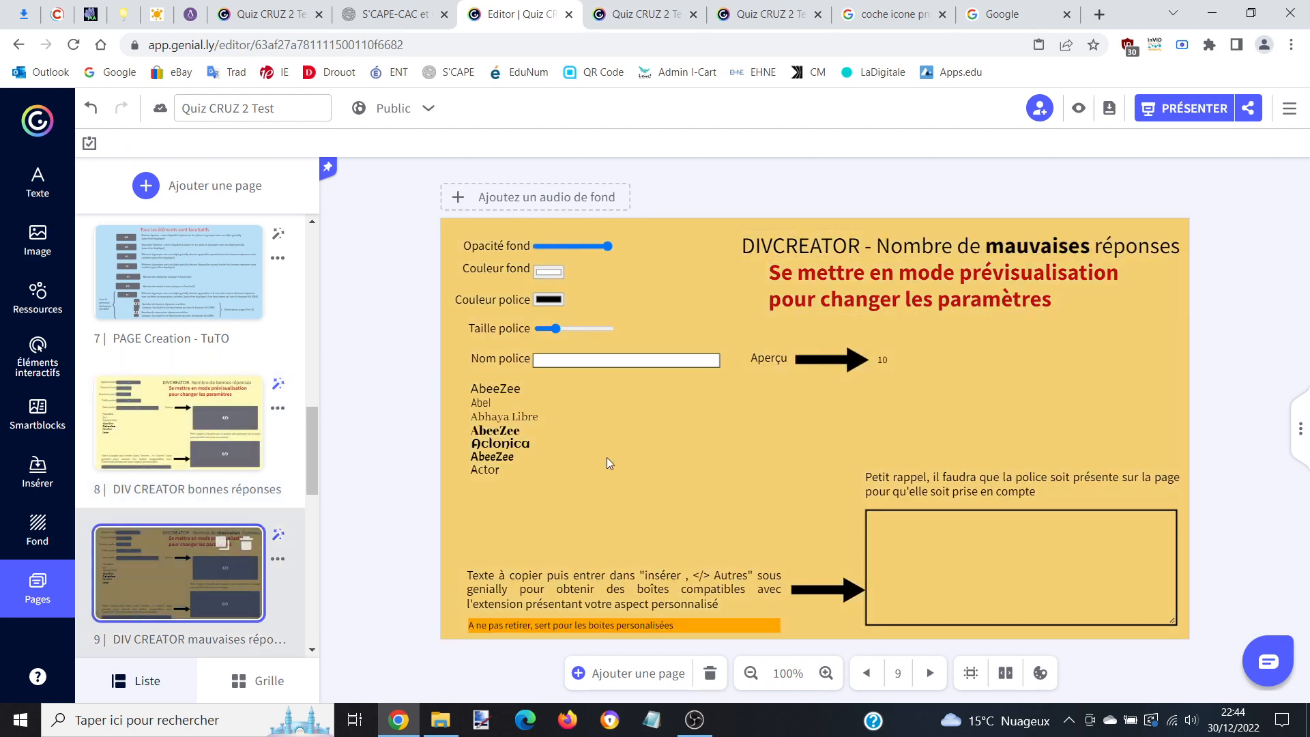
left_click(1080, 108)
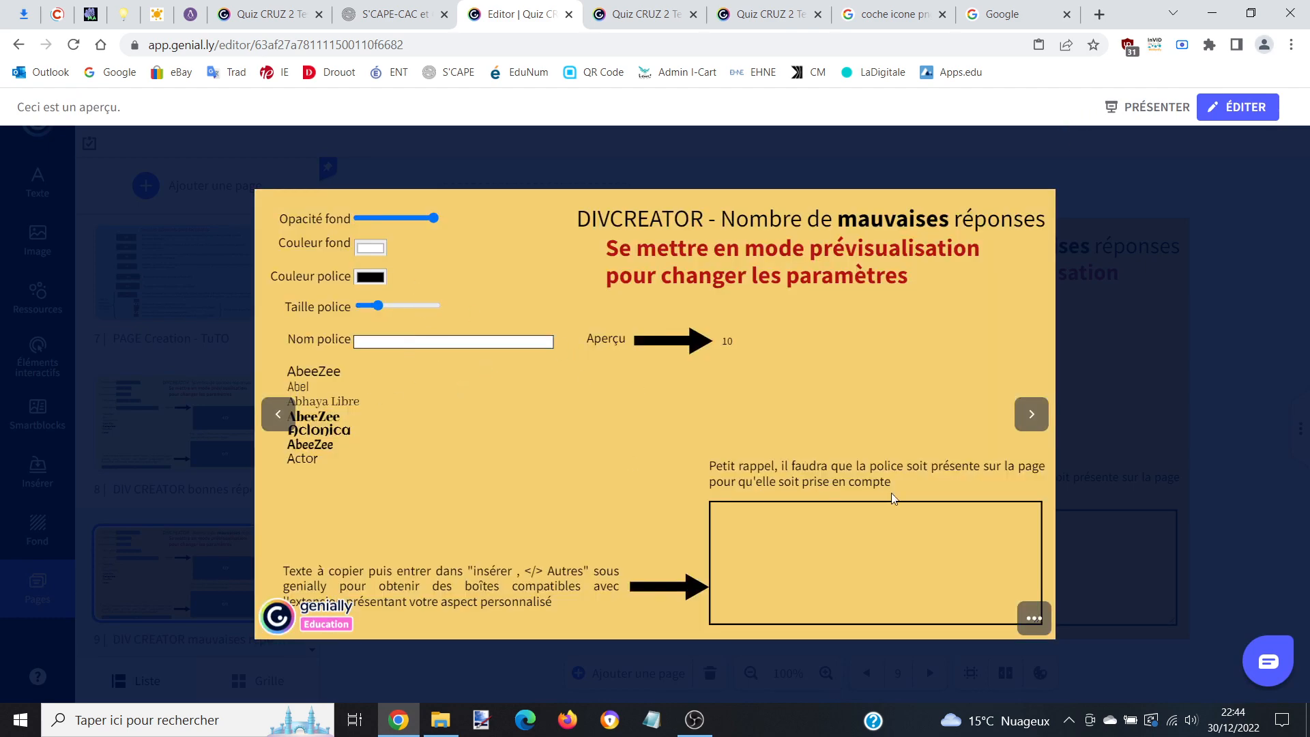
left_click(1216, 227)
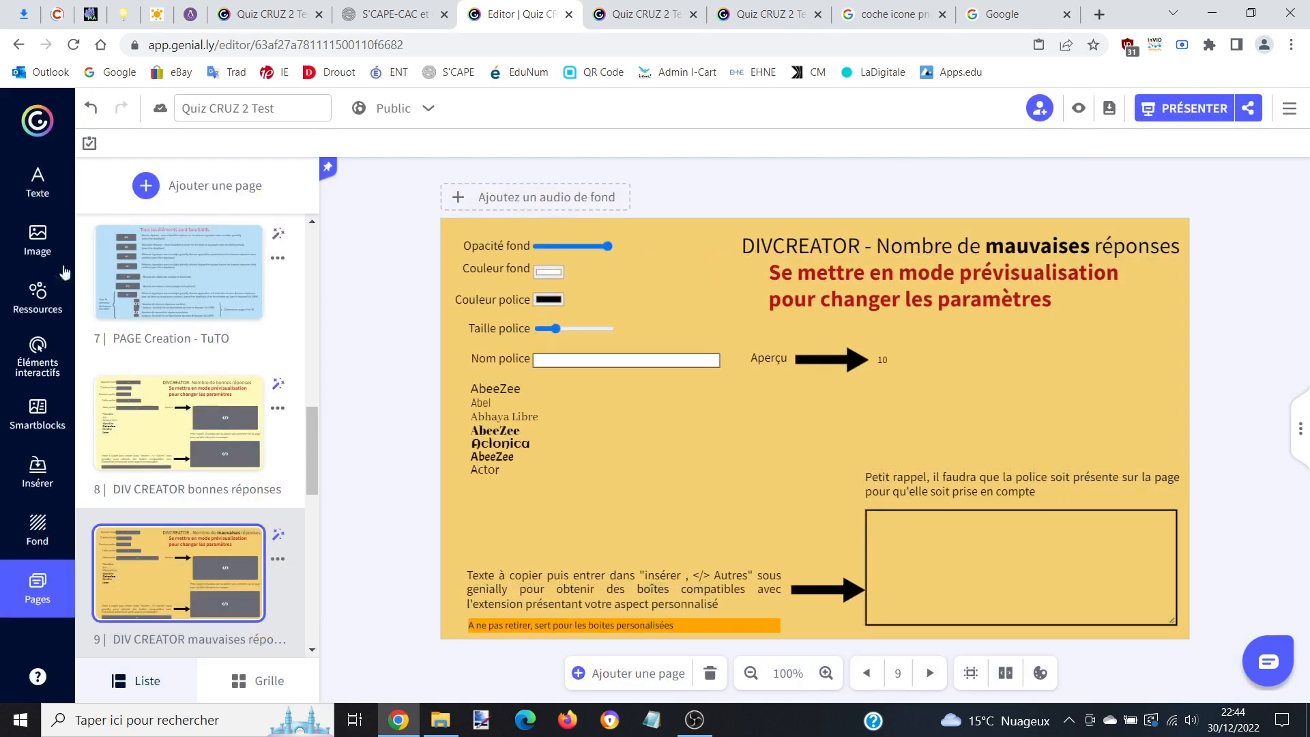
Open page 5 with the question about the Donald family in the editor.
scroll(186, 399, "up", 9)
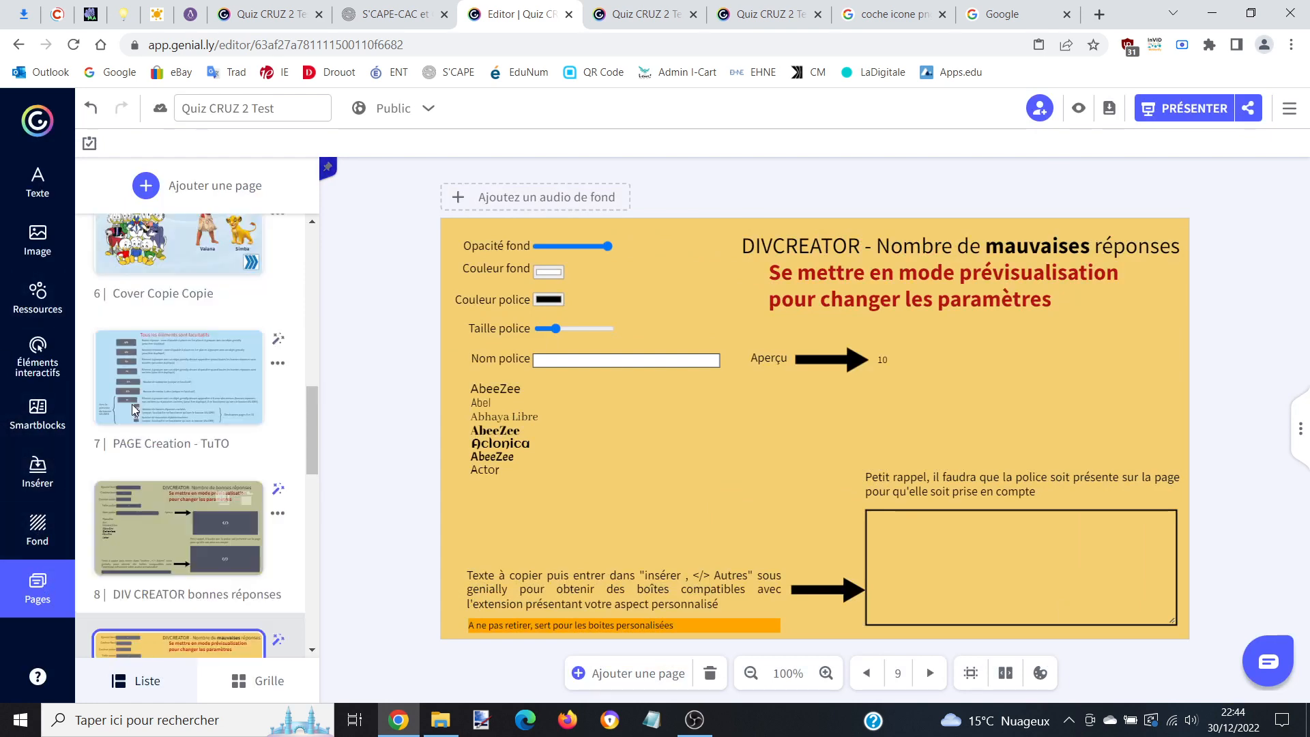
scroll(186, 400, "down", 2)
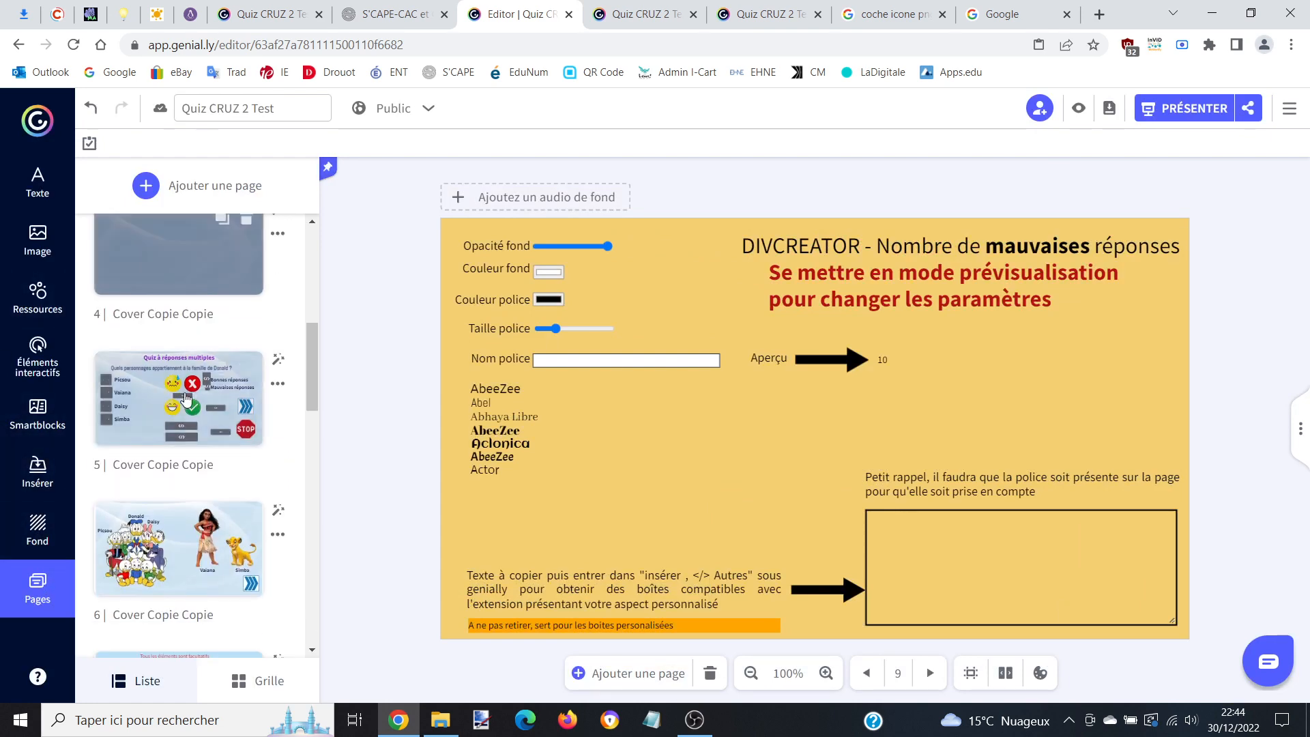
left_click(186, 400)
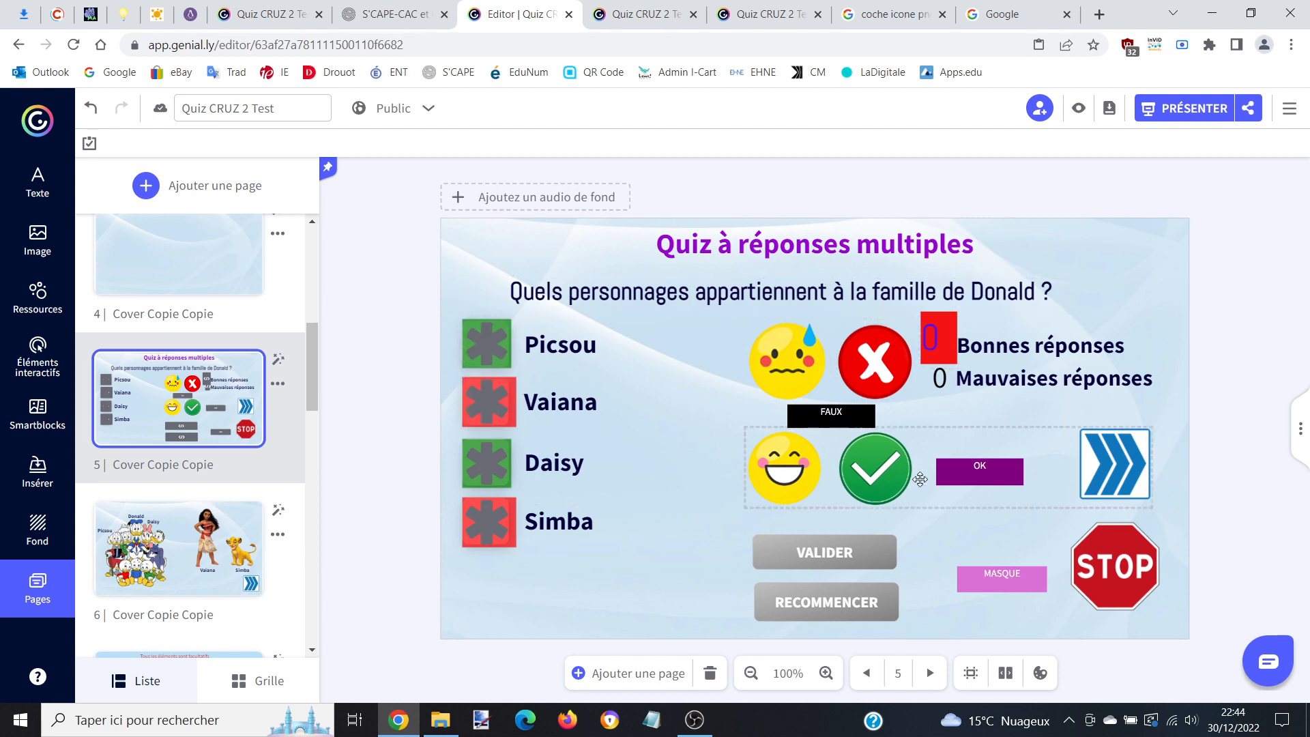
Delete the pages DIV CREATOR mauvaises réponses, DIV CREATOR bonnes réponses and PAGE Creation - TuTO from the quiz.
scroll(177, 546, "down", 1)
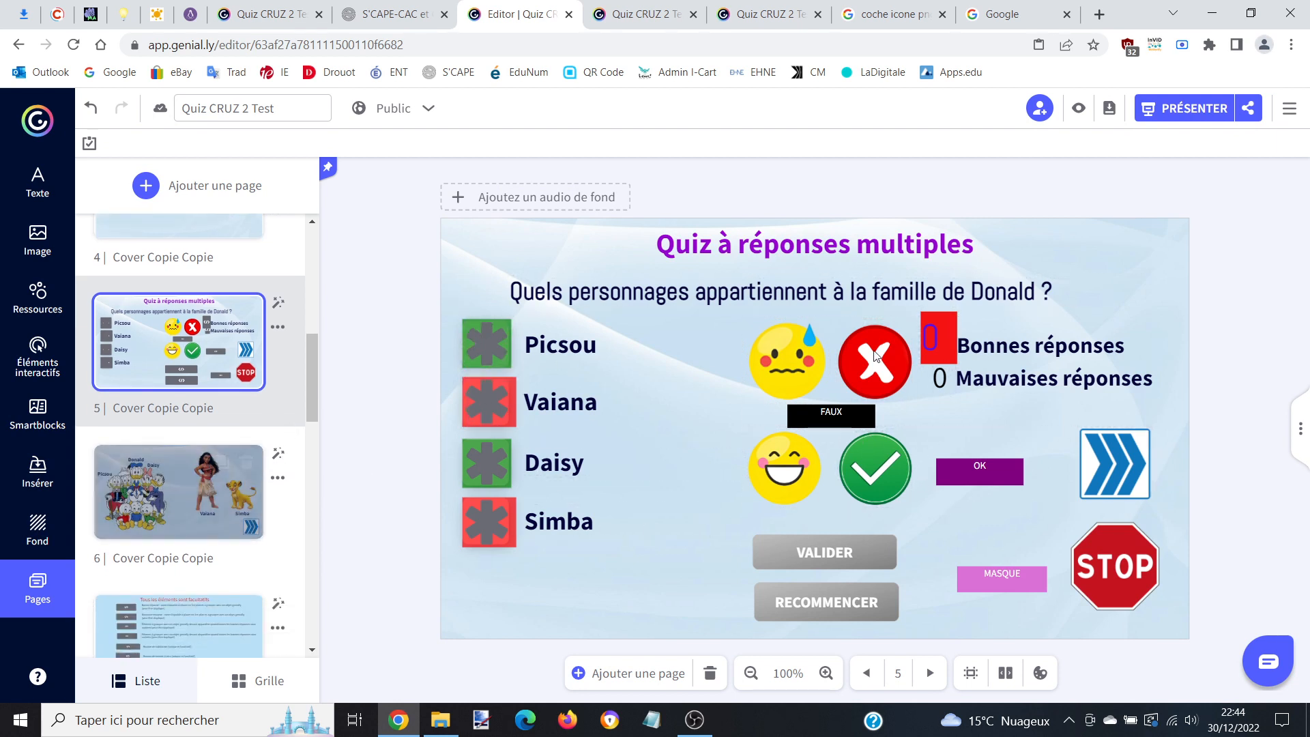
scroll(176, 582, "down", 6)
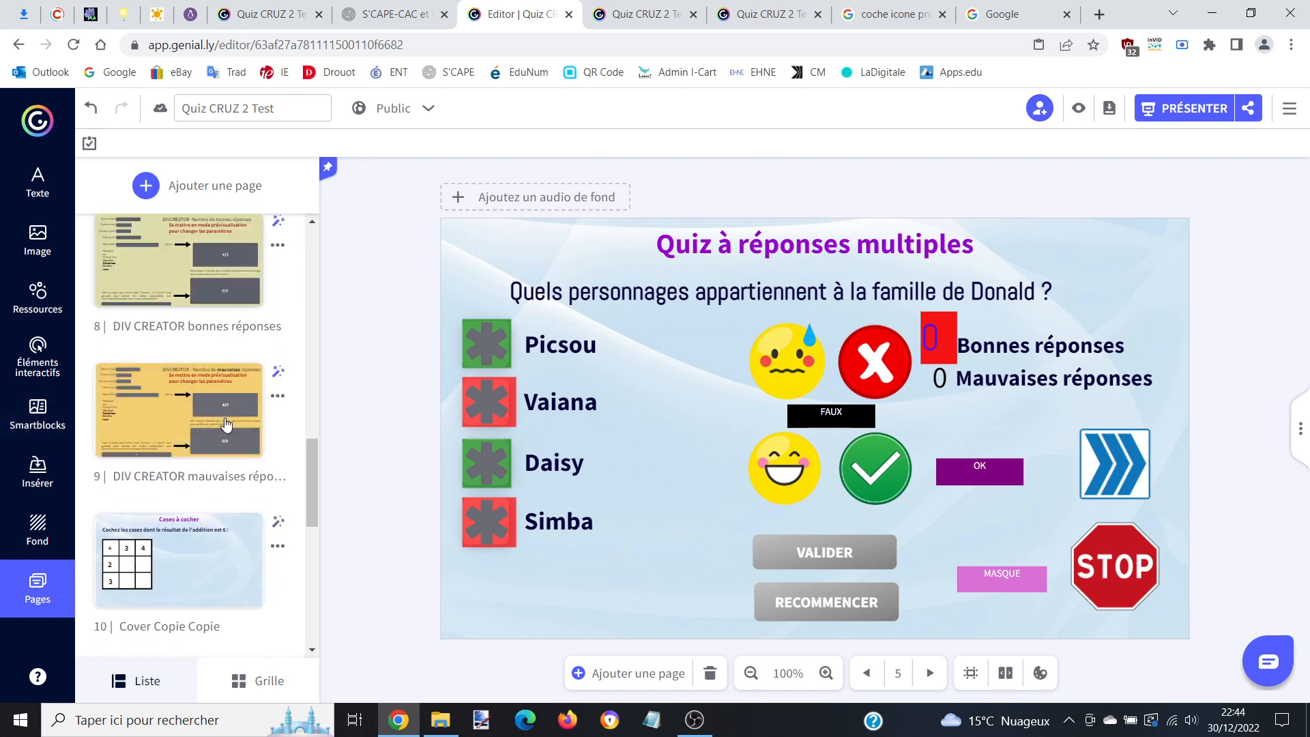
scroll(190, 497, "up", 2)
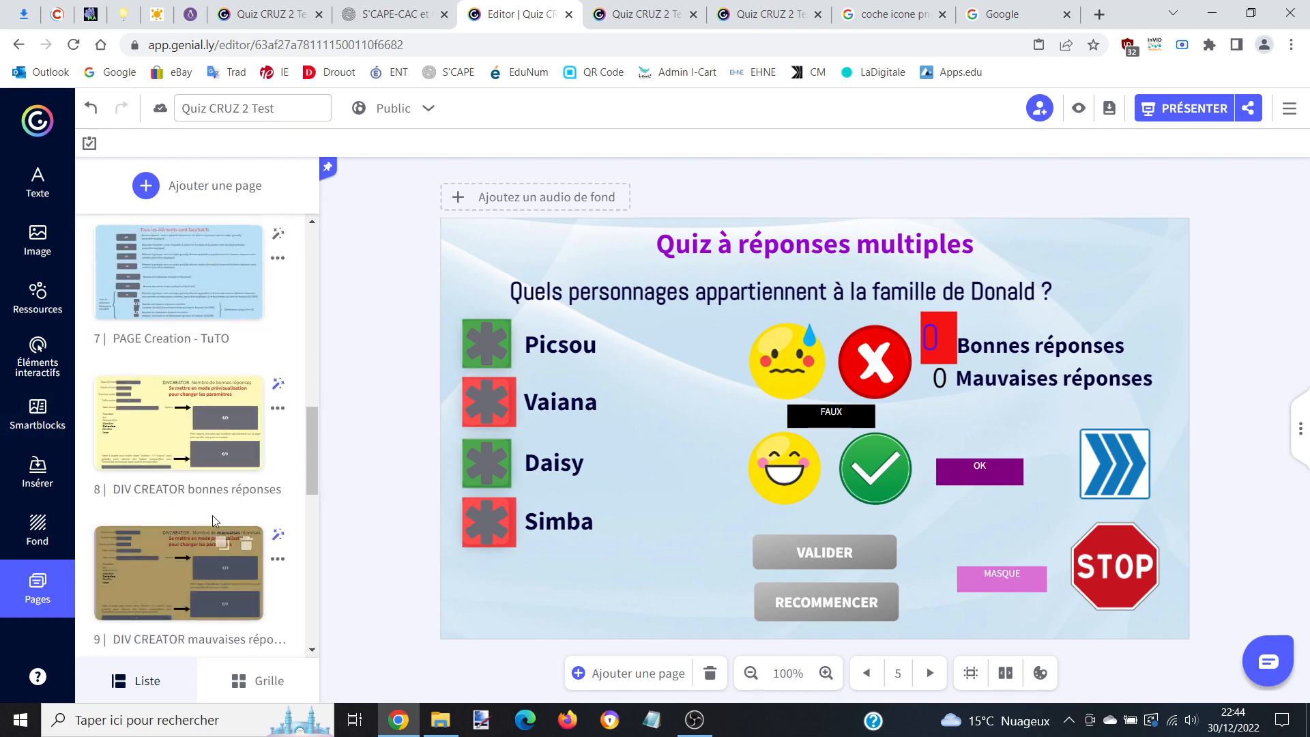
left_click(247, 543)
left_click(663, 513)
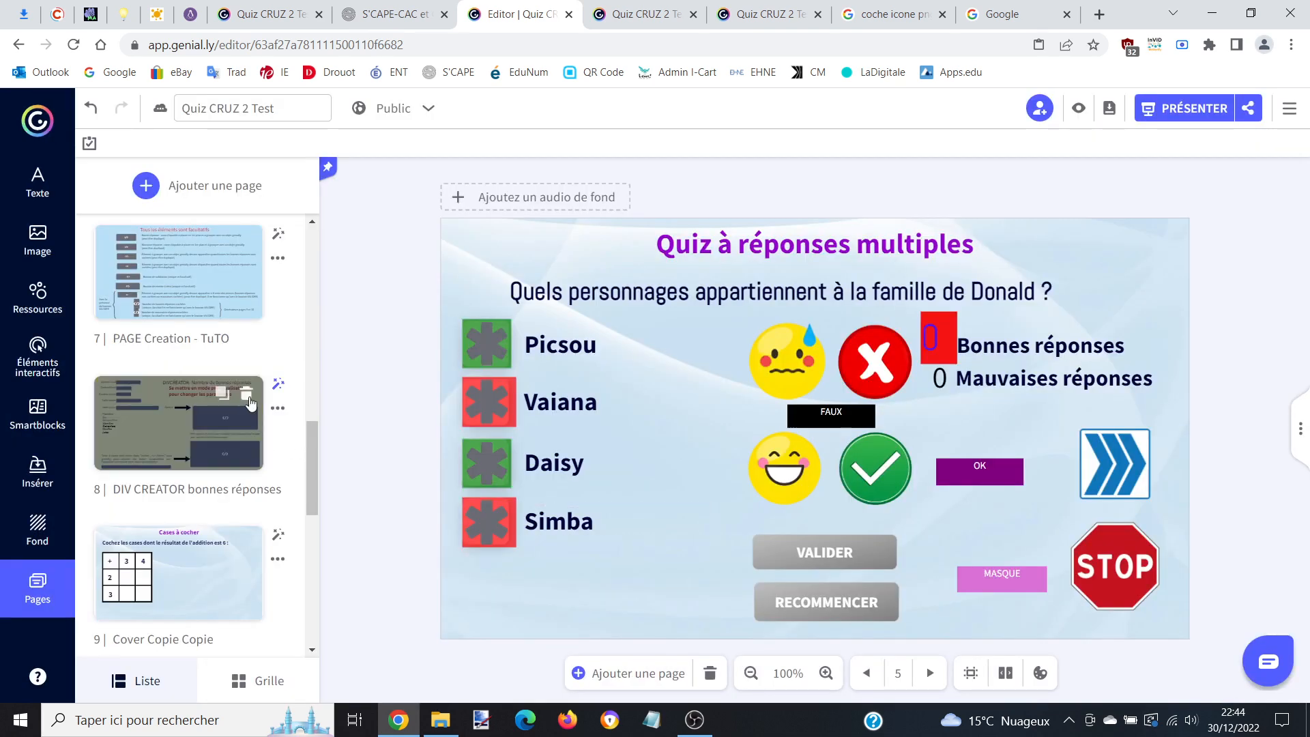
left_click(247, 394)
left_click(747, 506)
scroll(205, 409, "up", 2)
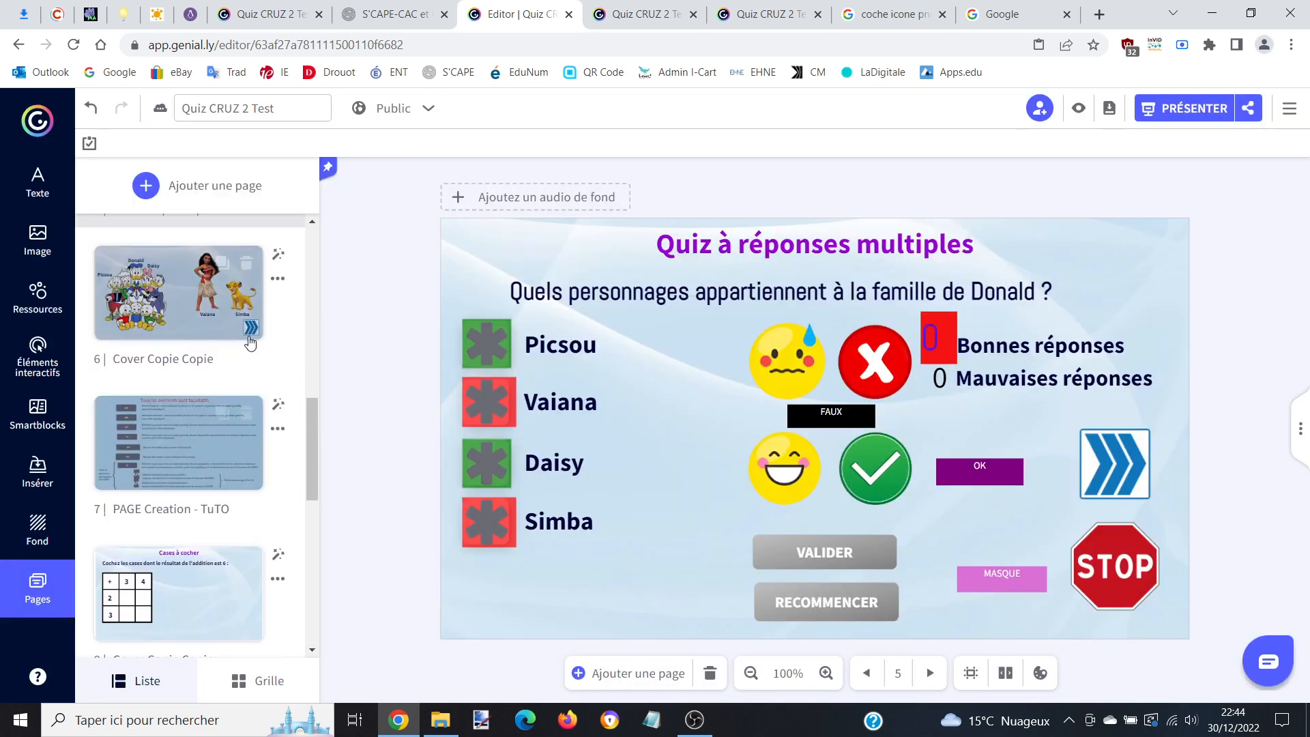
left_click(247, 415)
left_click(725, 505)
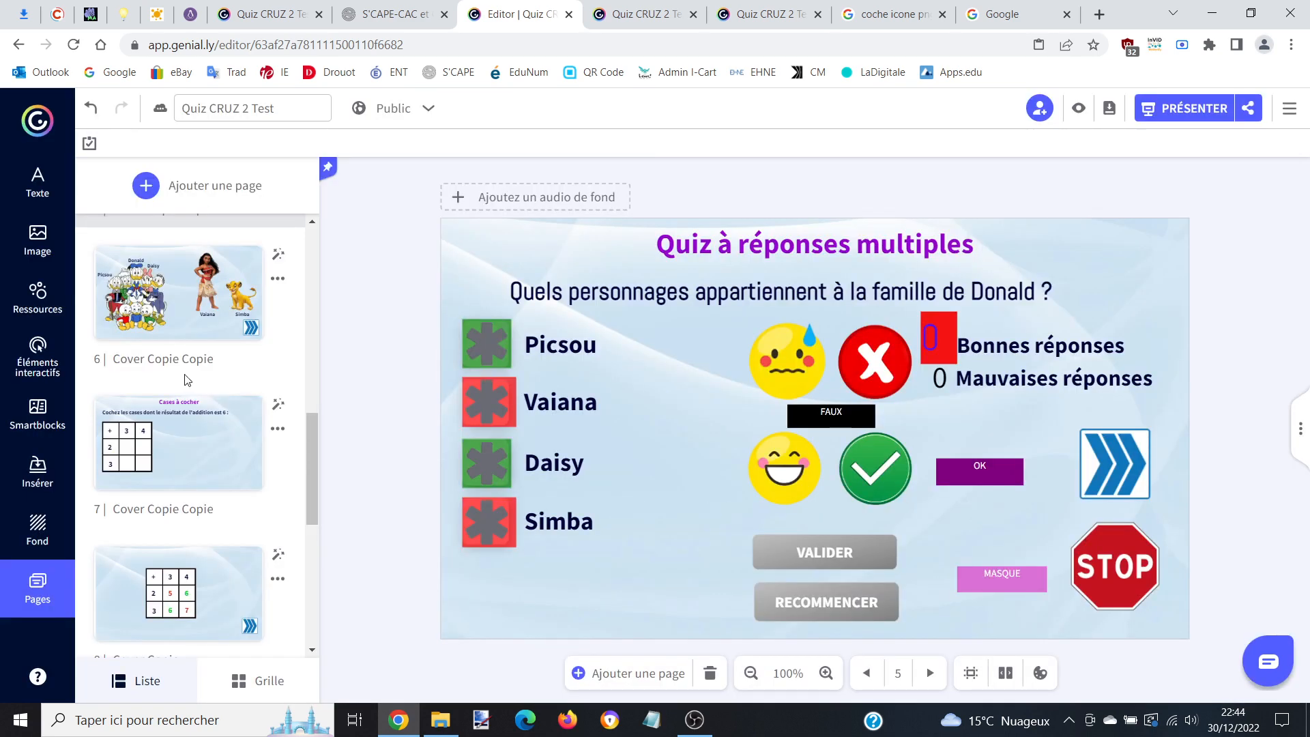
Copy the four answer checkboxes, both feedback groups and the VALIDER and RECOMMENCER buttons from the Donald family question.
scroll(188, 380, "up", 2)
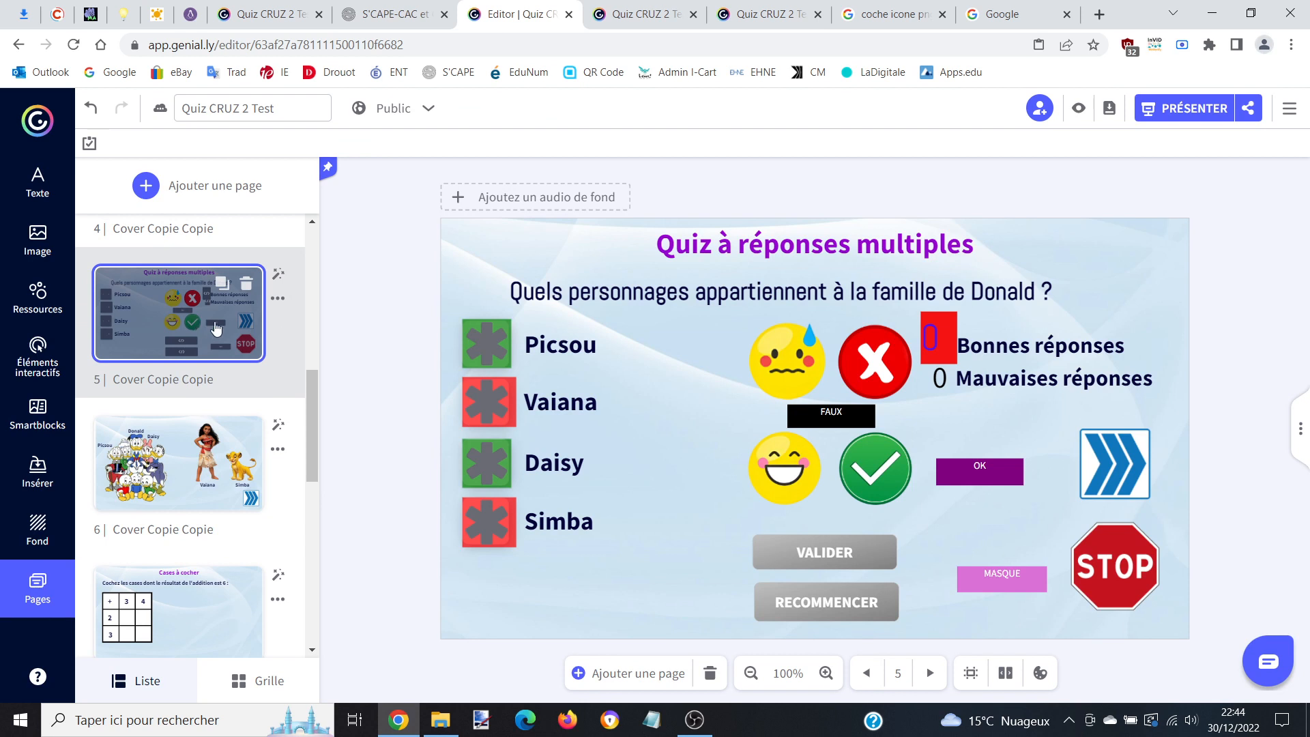
left_click(499, 355)
left_click(500, 402, "shift")
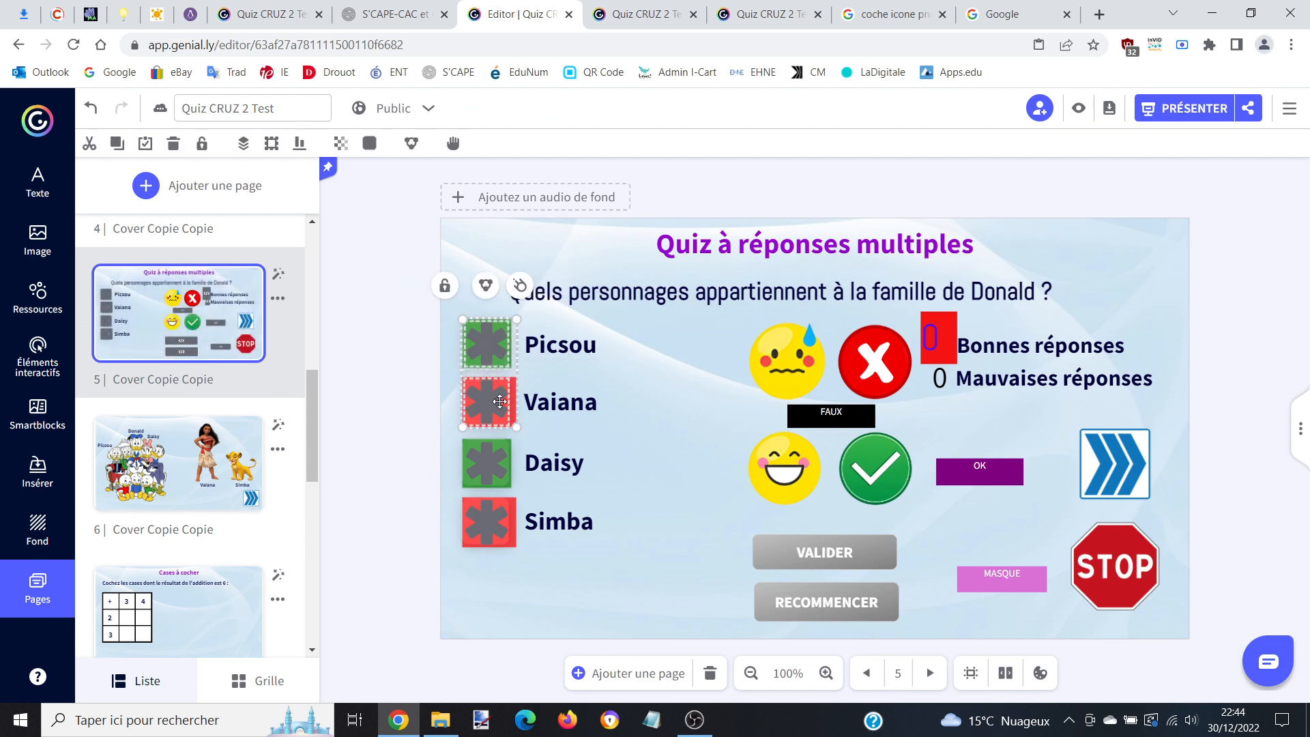
left_click(489, 454, "shift")
left_click(486, 514, "shift")
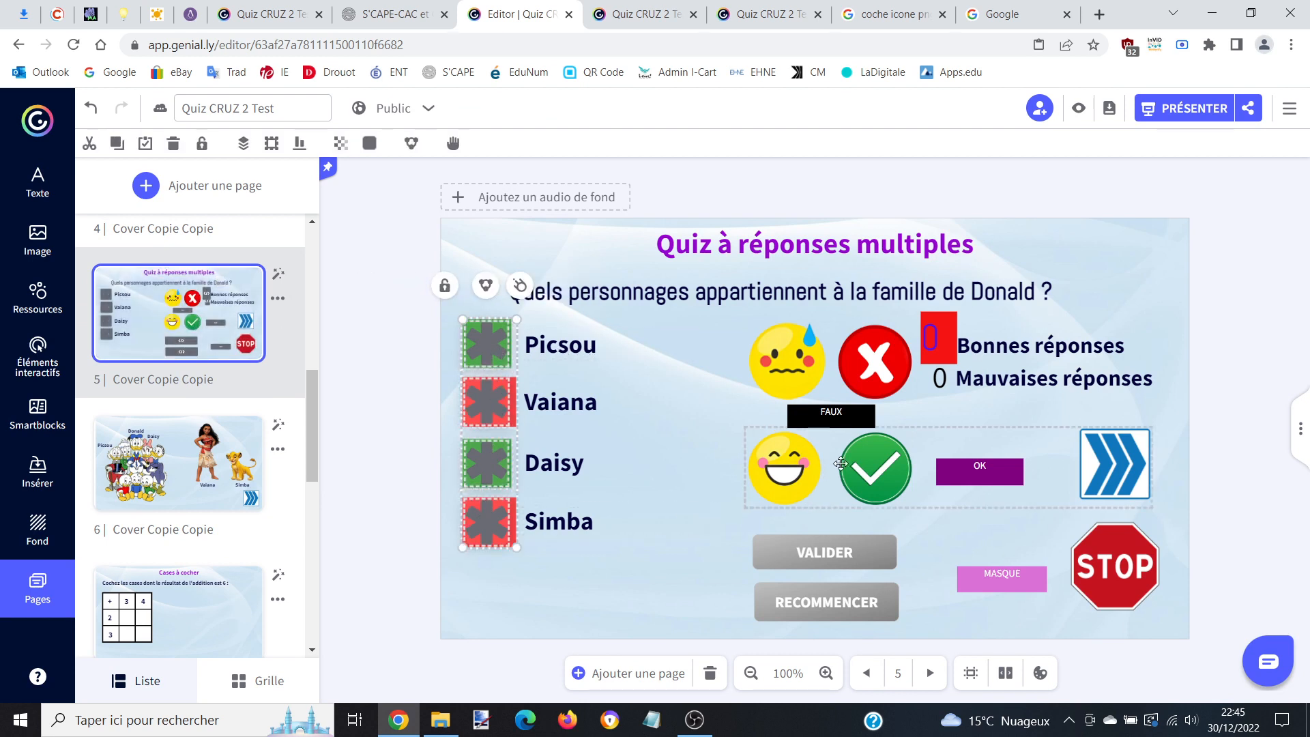
left_click(876, 372, "shift")
left_click(880, 480, "shift")
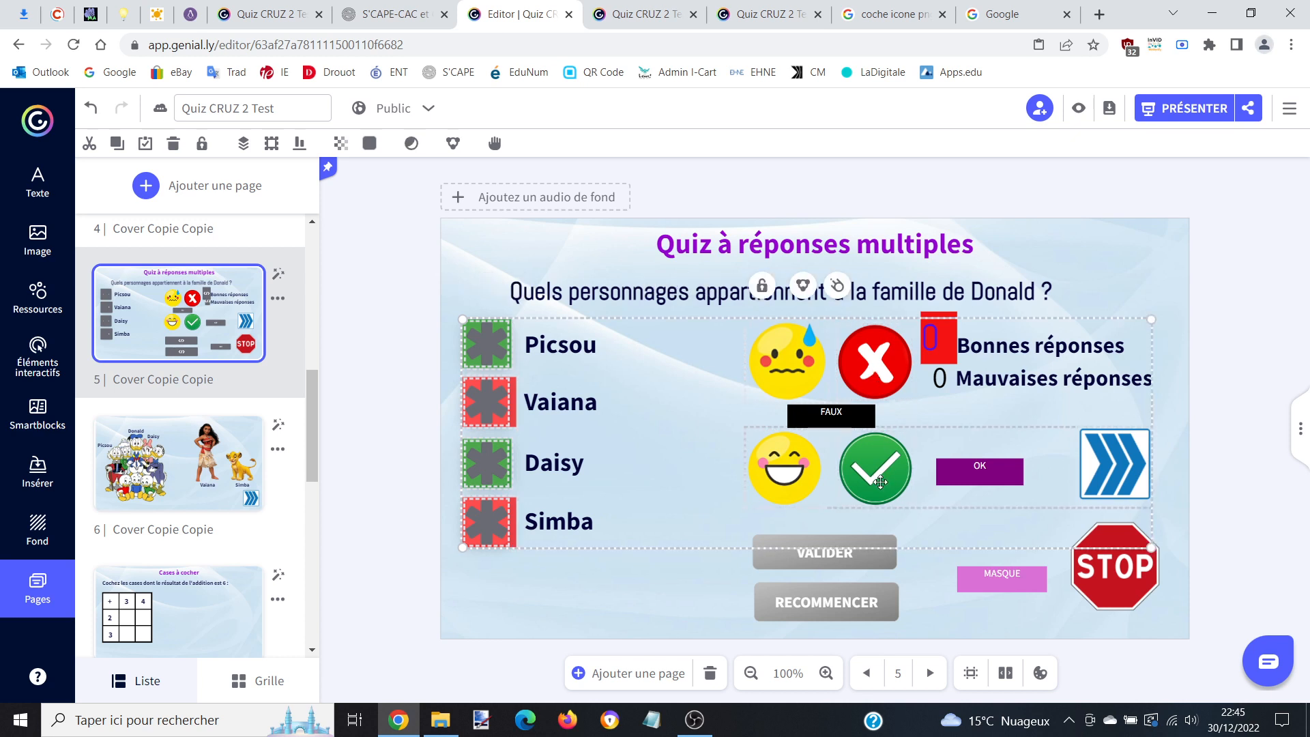
left_click(868, 556, "shift")
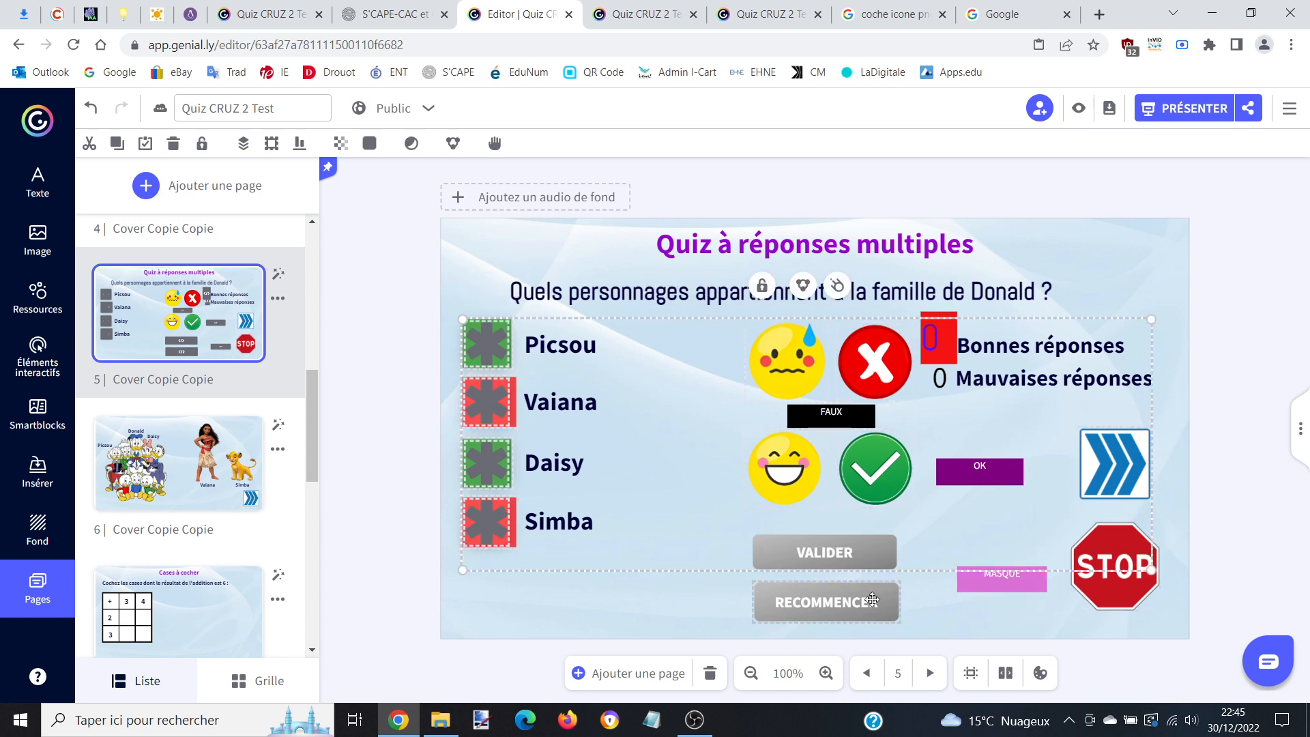
left_click(872, 599, "shift")
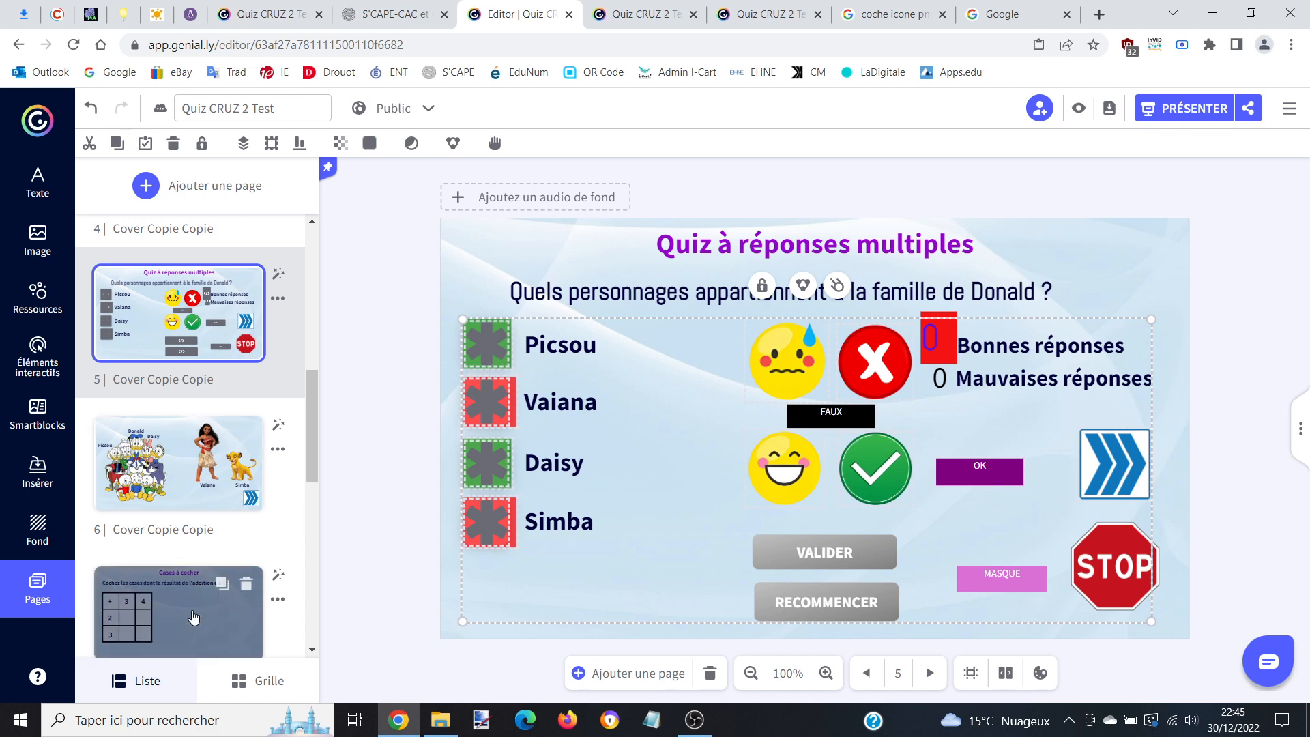
Paste the copied quiz elements on page 7, Cases à cocher, and shift them slightly right and down.
left_click(233, 598)
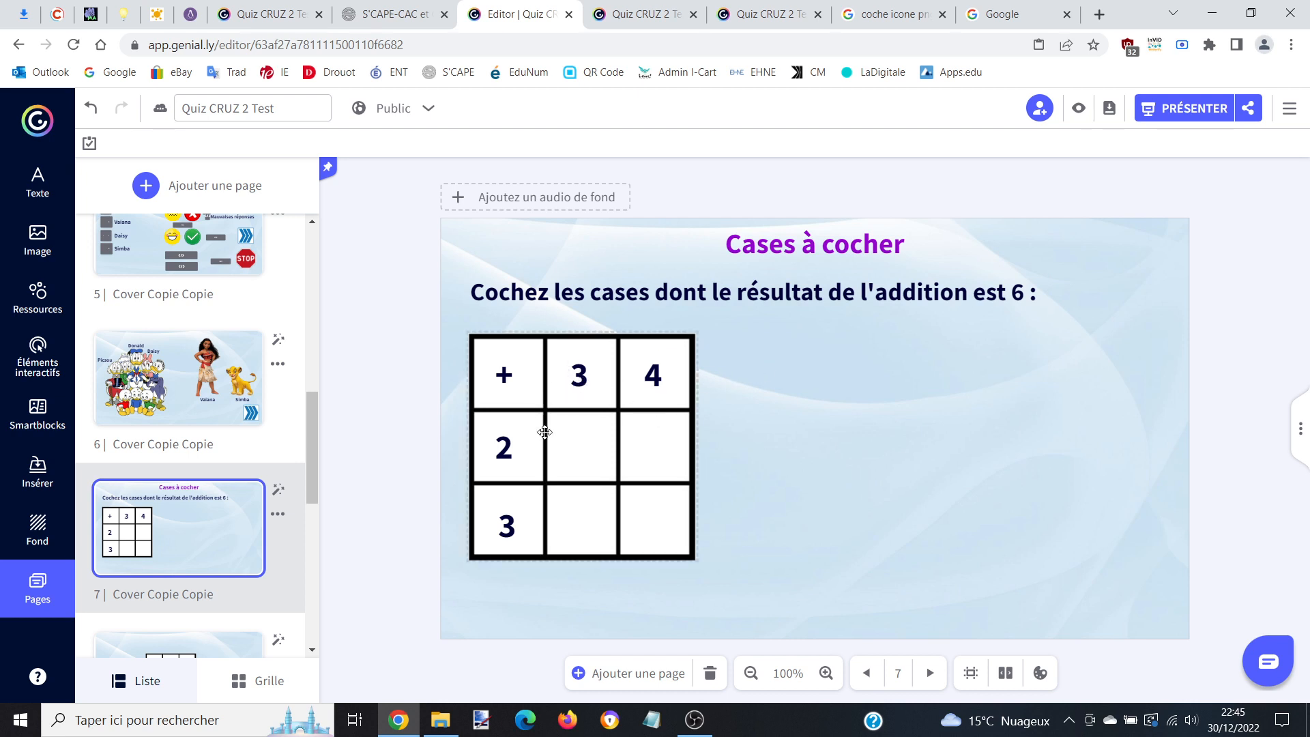
left_click(90, 143)
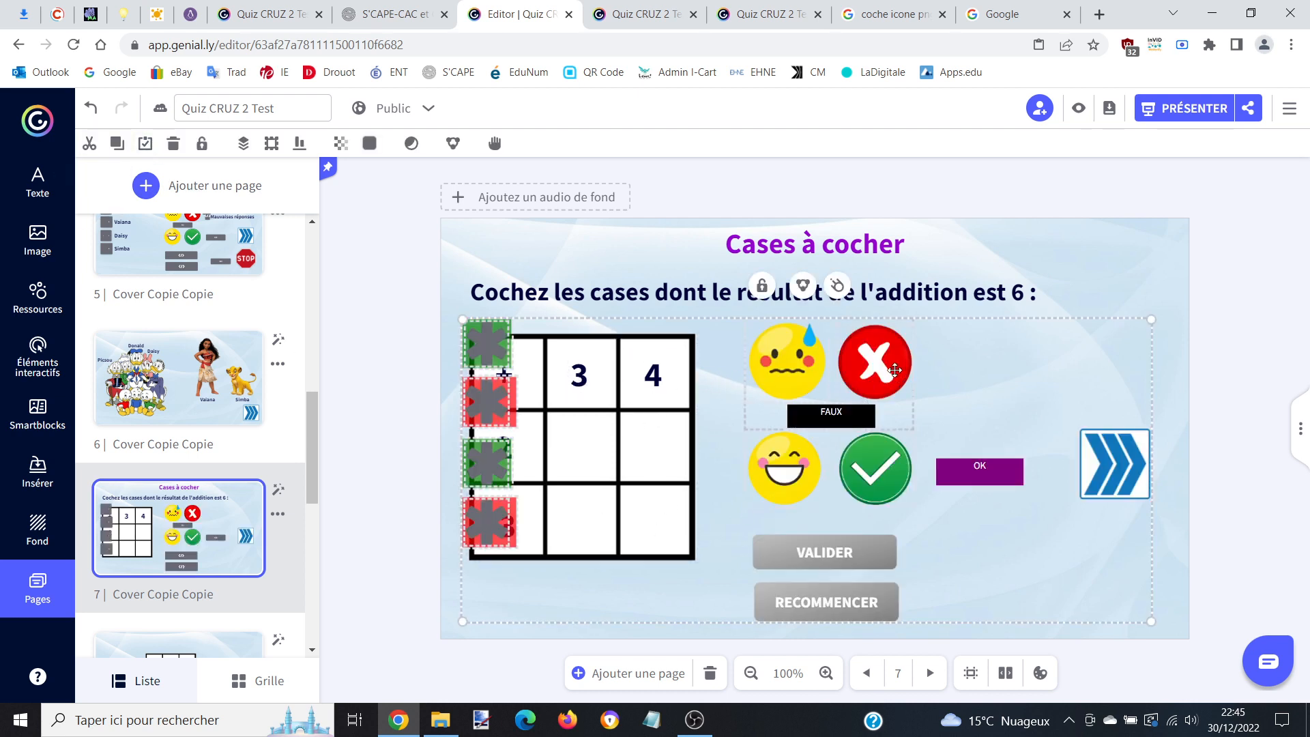
left_click_drag(857, 391, 871, 396)
left_click(649, 588)
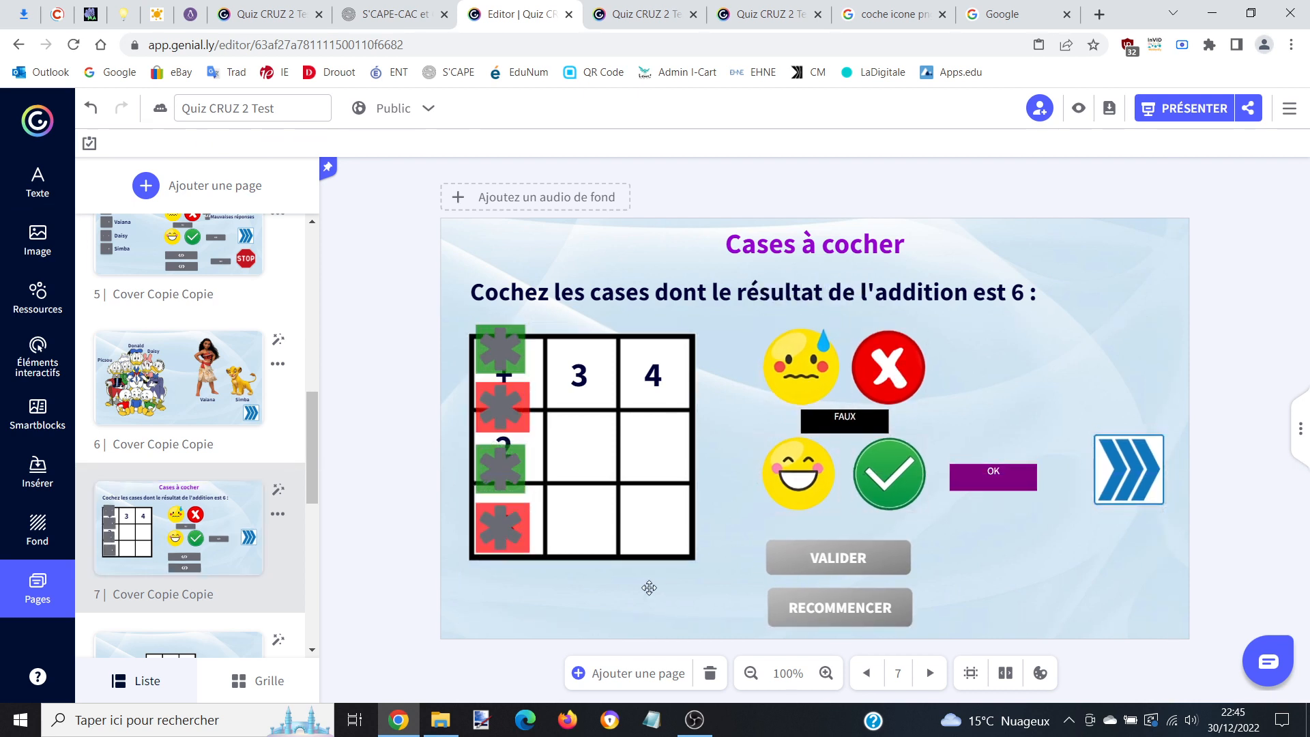
Arrange the checkboxes in the addition table: red ones on 2+3 and 3+4, green ones on 2+4 and 3+3.
left_click_drag(489, 349, 608, 578)
left_click_drag(519, 423, 511, 618)
left_click(506, 469)
left_click_drag(505, 468, 672, 608)
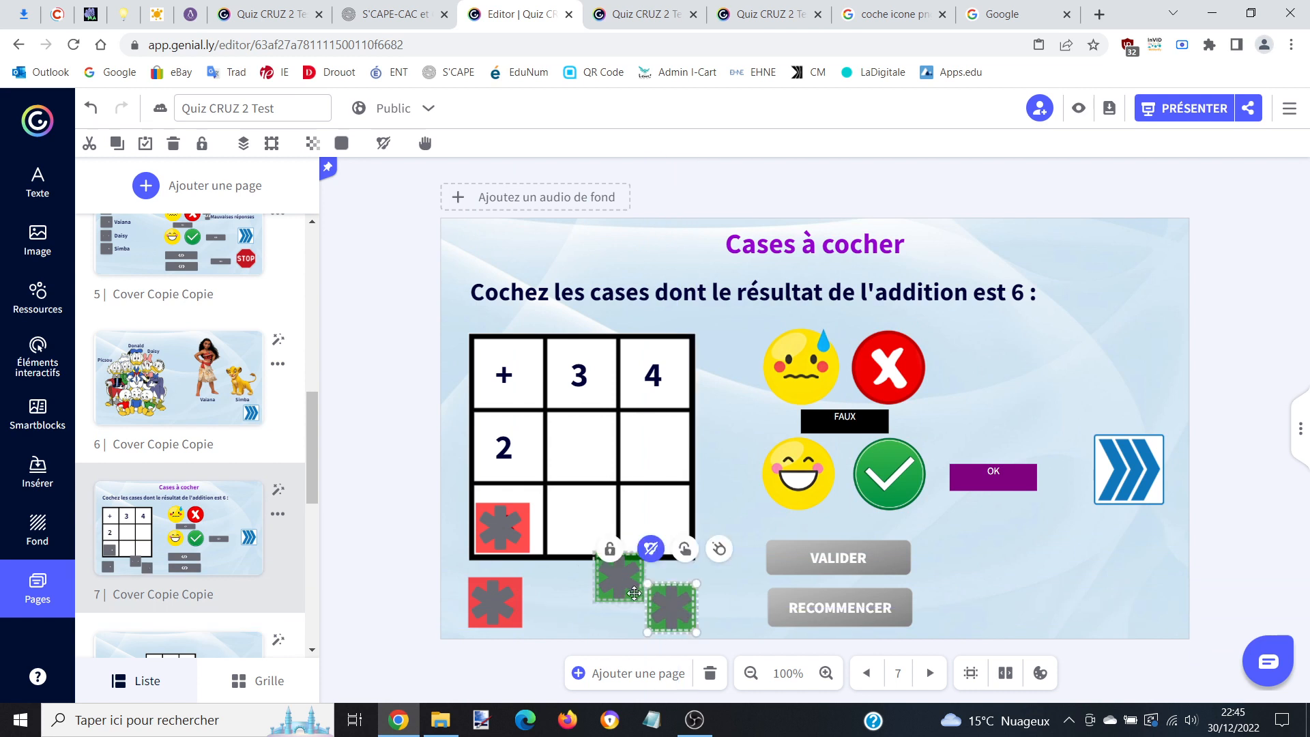
left_click_drag(501, 526, 586, 443)
left_click_drag(618, 577, 653, 447)
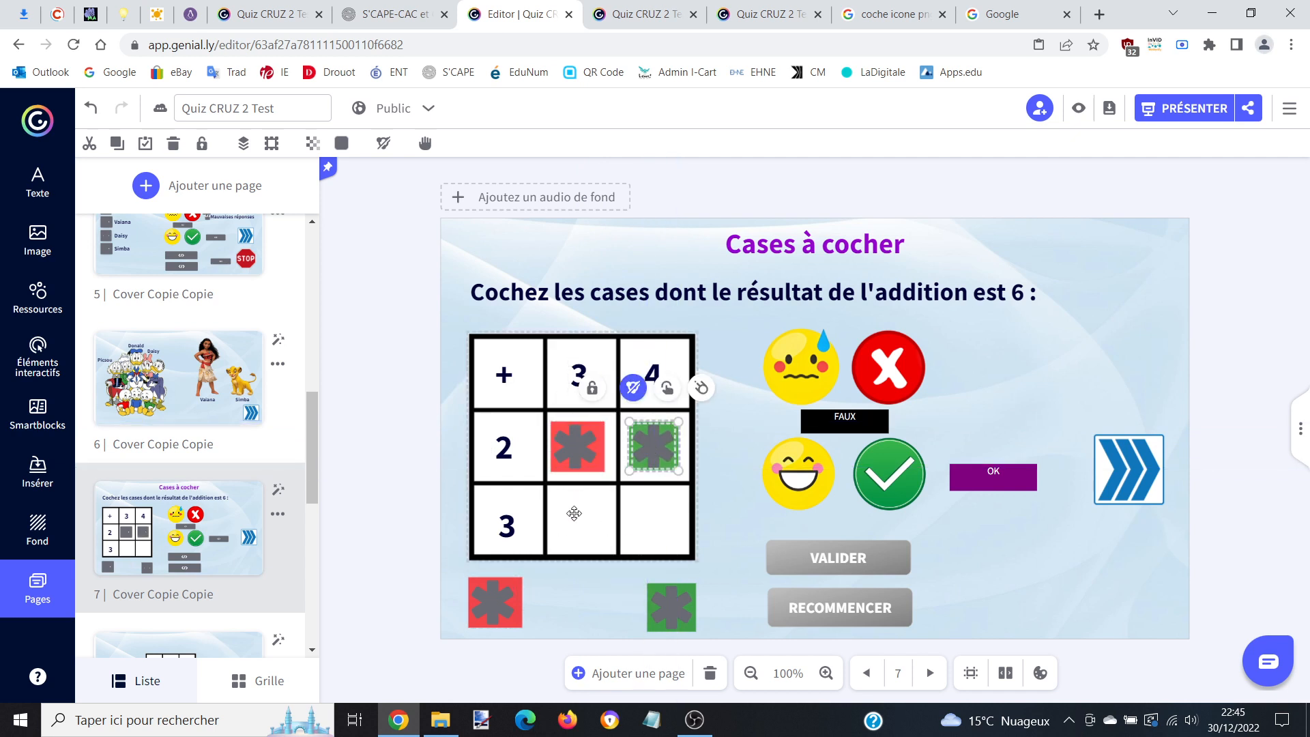
left_click_drag(647, 598, 584, 521)
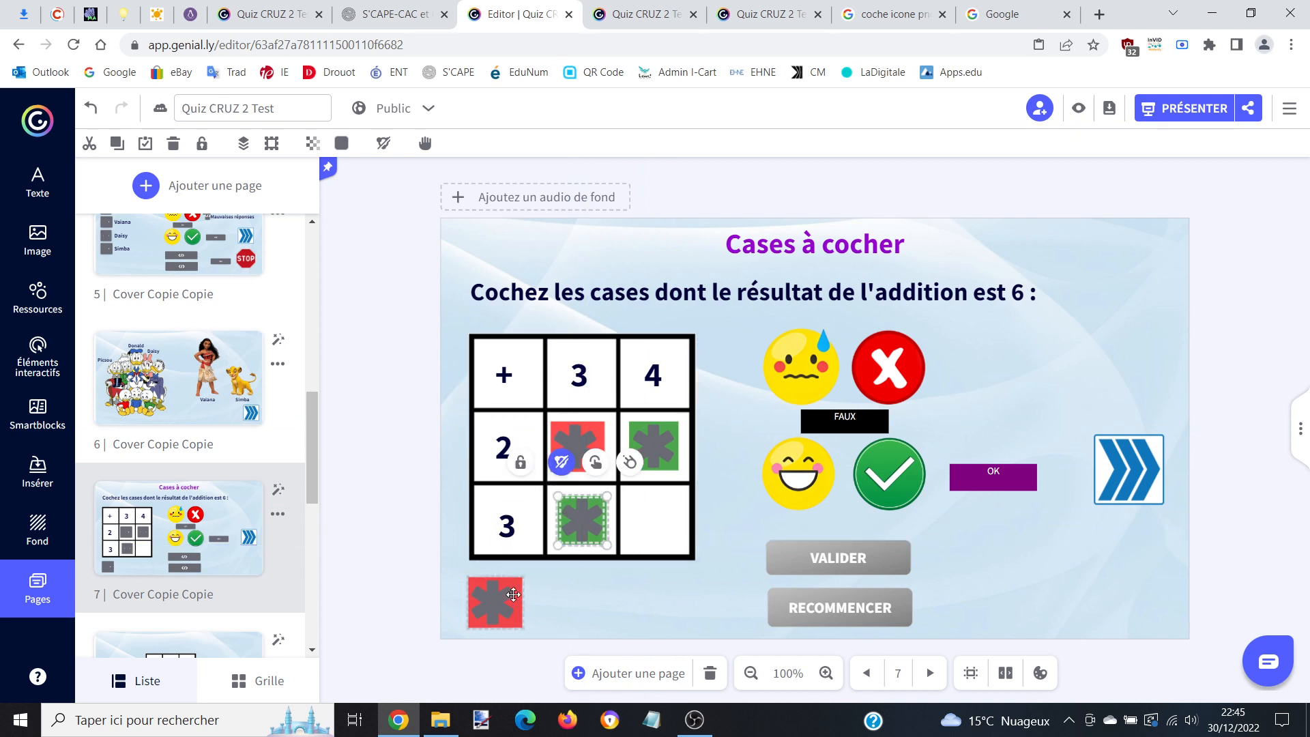
left_click_drag(510, 594, 664, 512)
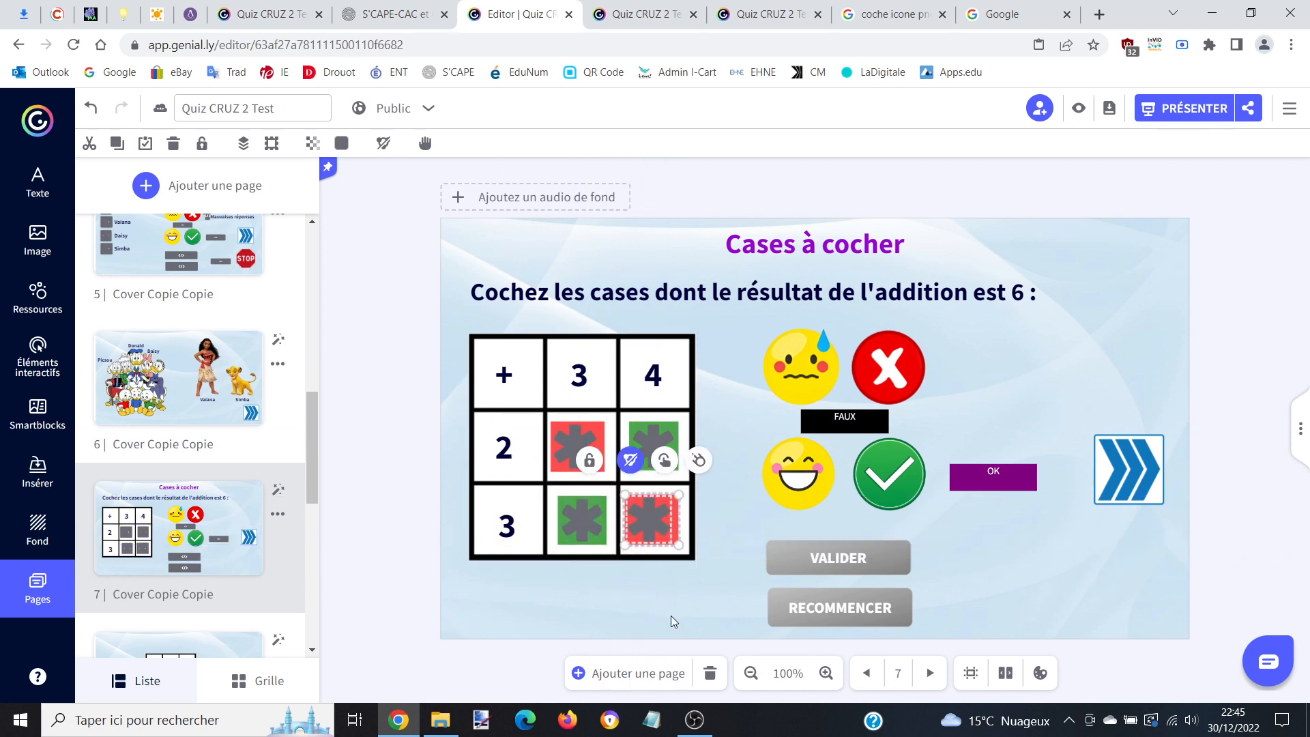
left_click(661, 607)
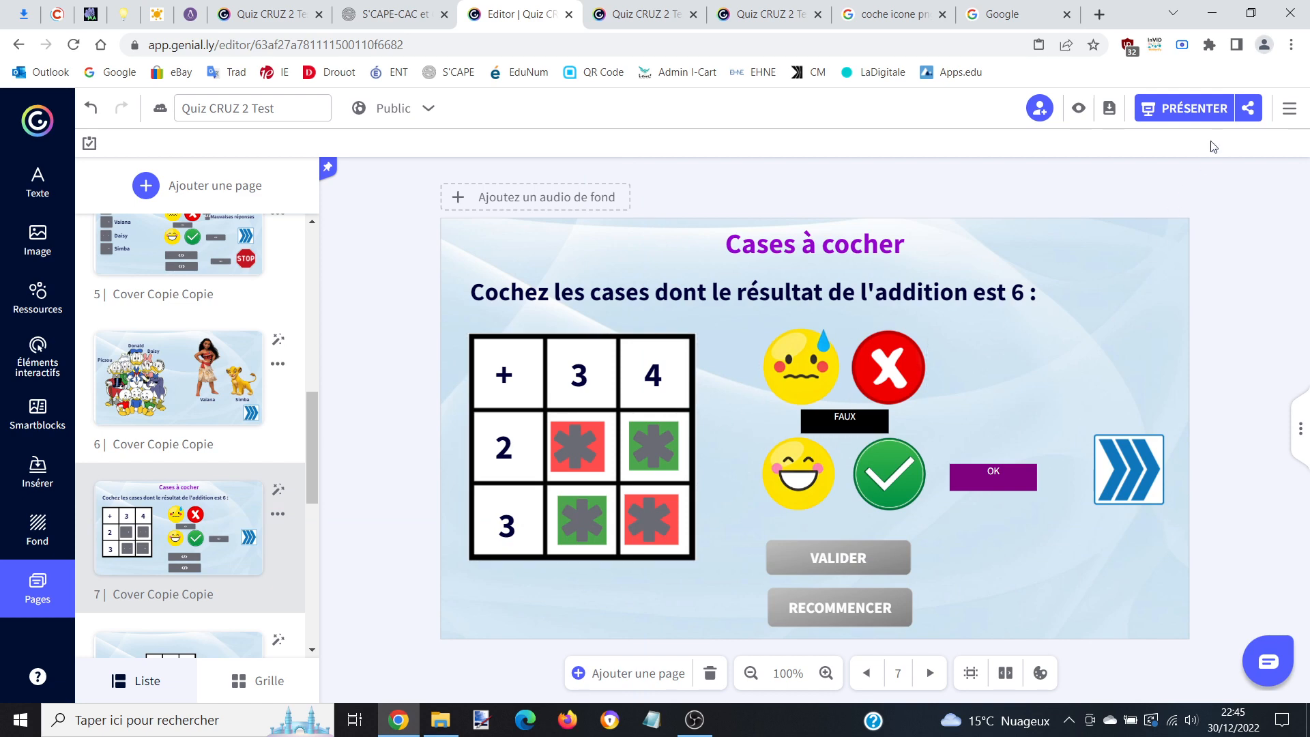
Present the quiz, advance to Cases à cocher, and test a wrong answer by ticking 2+3 and 2+4 and validating.
left_click(1187, 112)
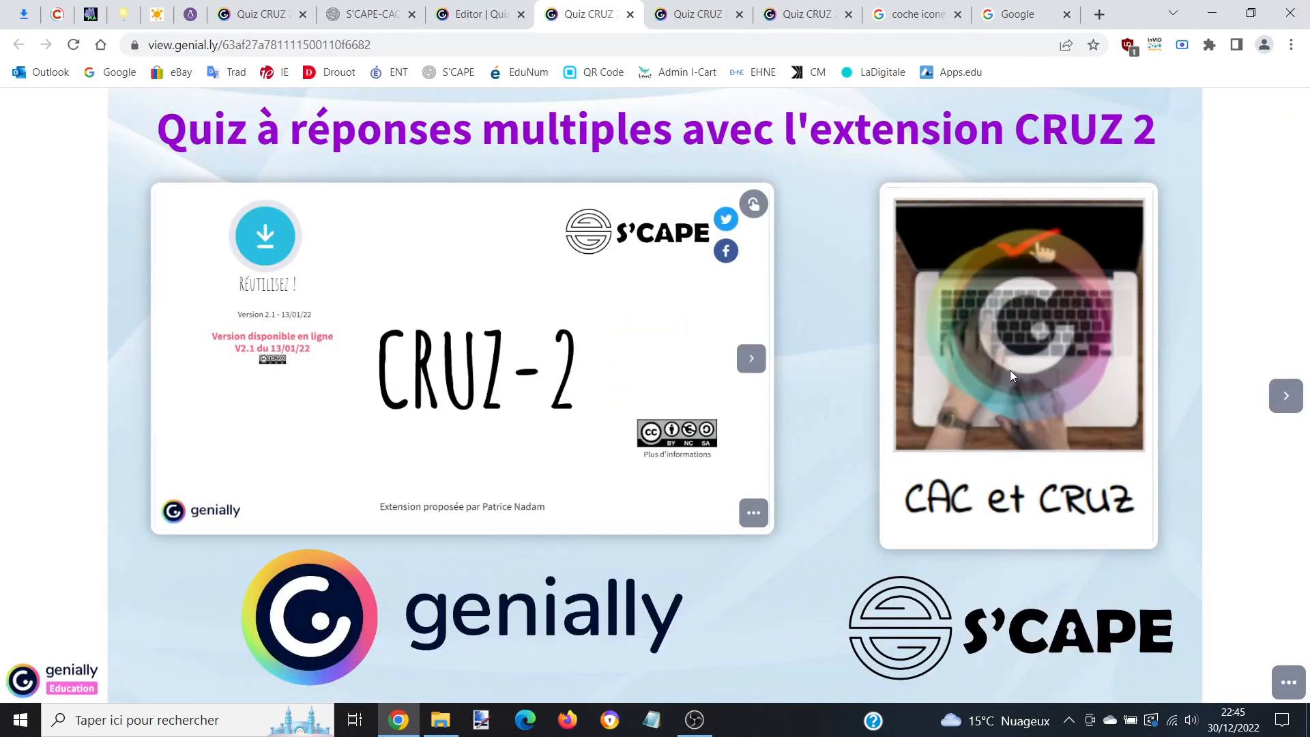
left_click(1287, 396)
left_click(1290, 396)
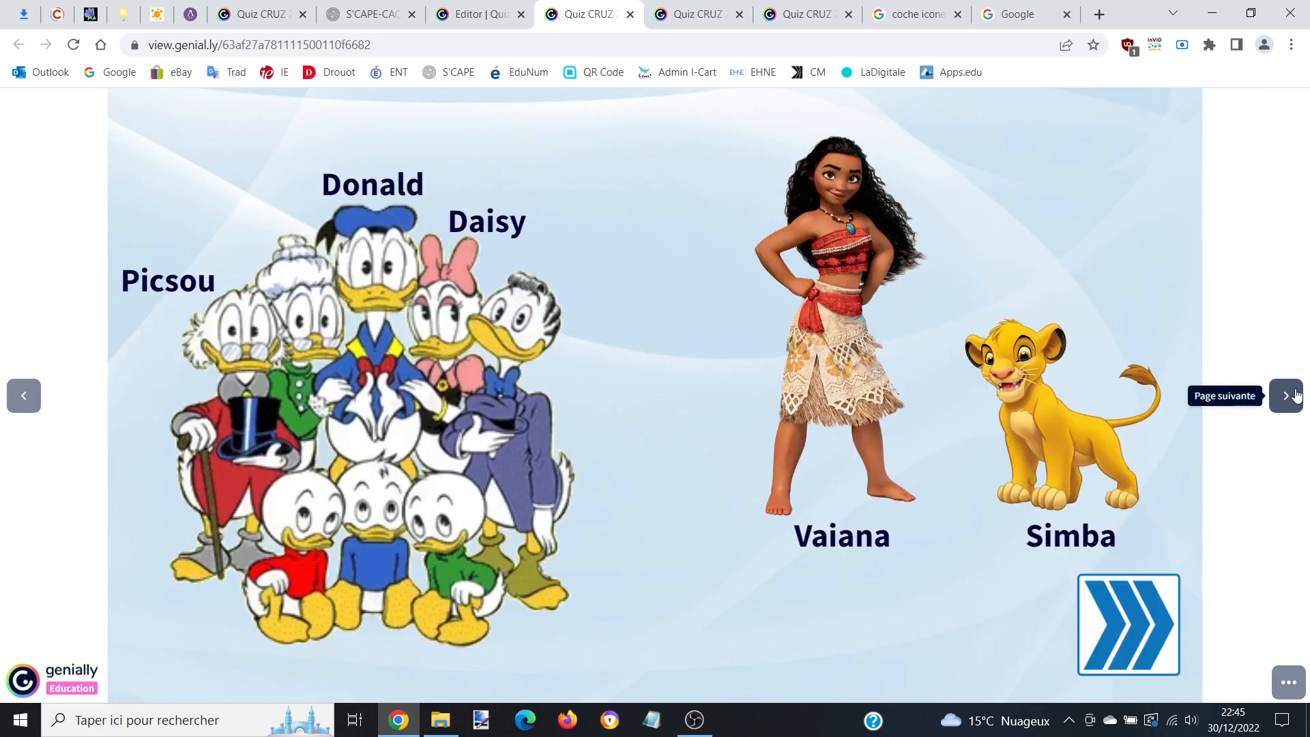
left_click(1293, 395)
left_click(1294, 395)
left_click(1294, 395)
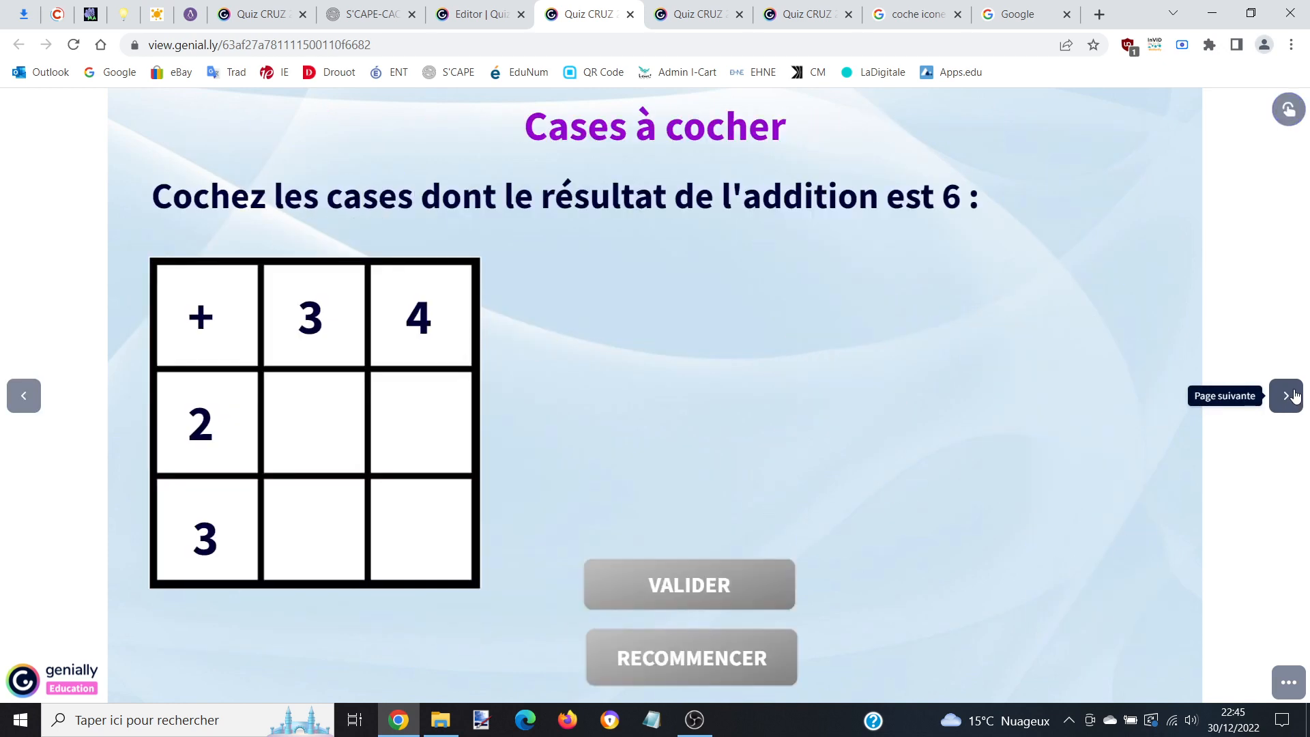
left_click(327, 416)
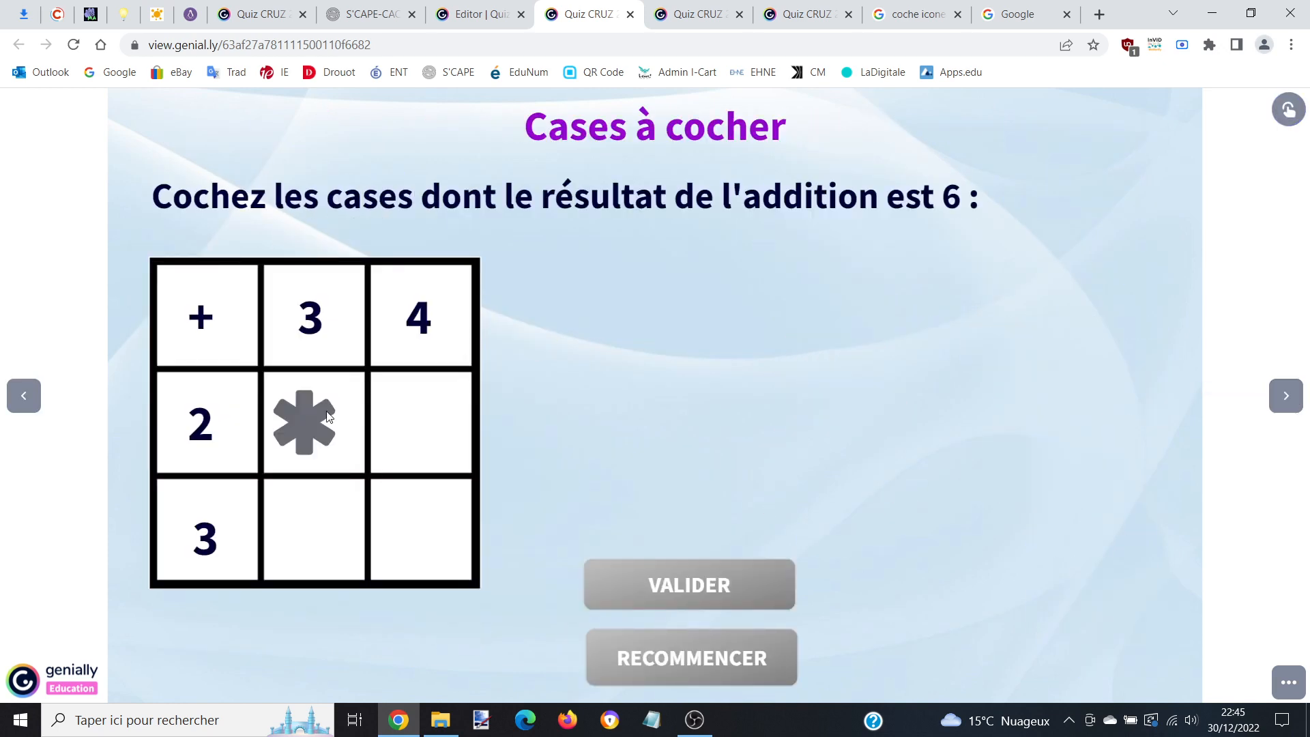
left_click(451, 433)
left_click(653, 587)
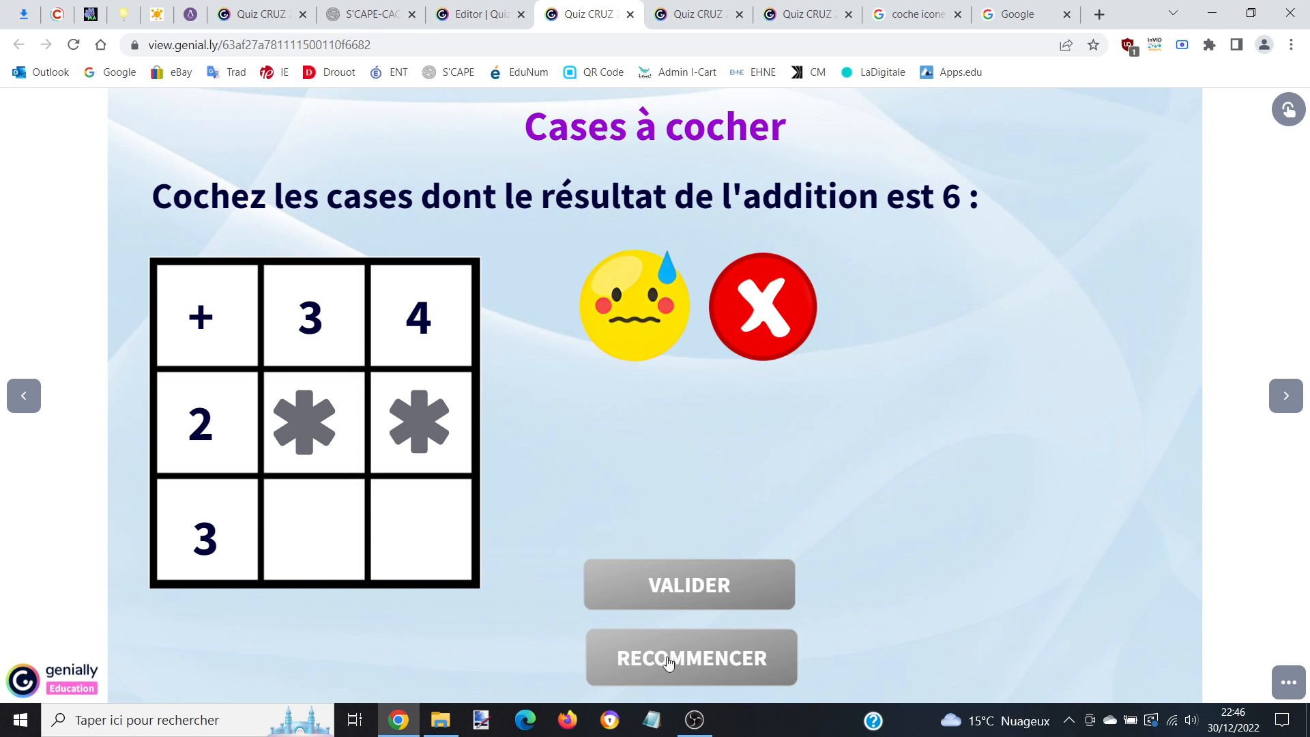
Restart the Cases à cocher question, tick the cells whose sum is 6, validate, and continue to the correction page.
left_click(695, 655)
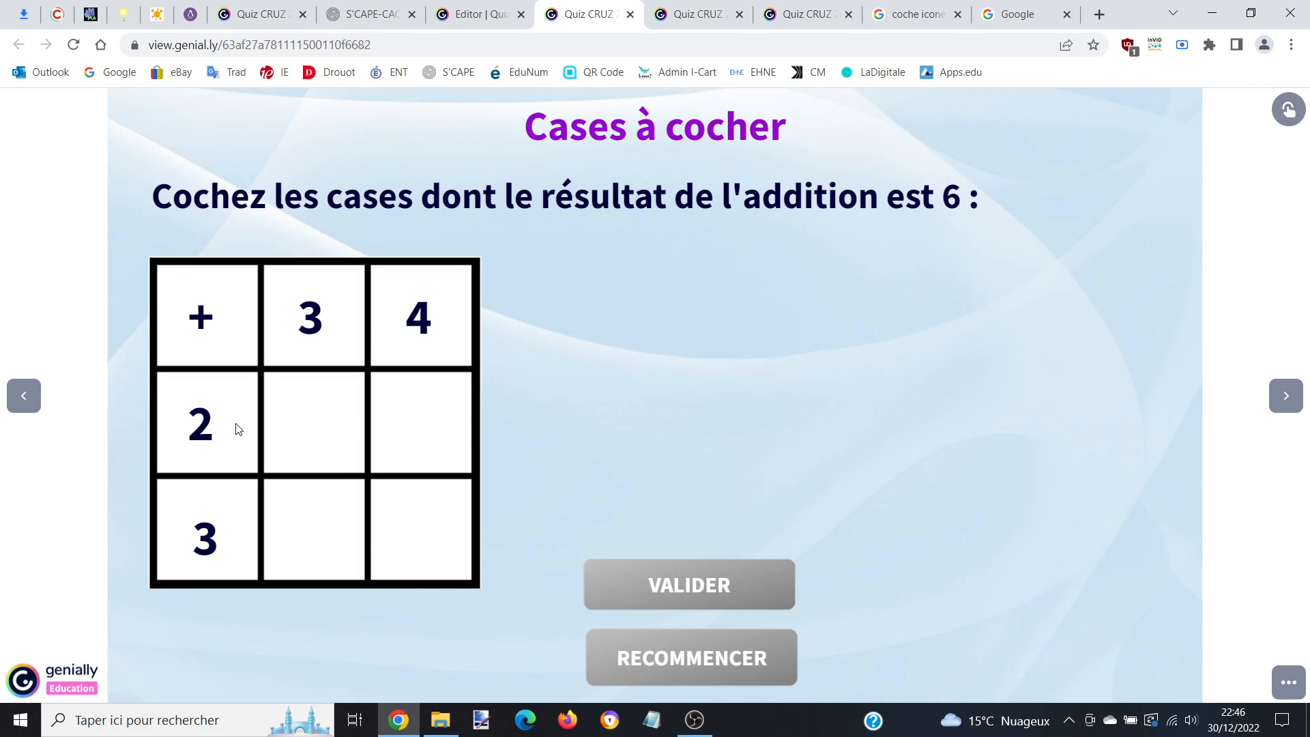
left_click(394, 415)
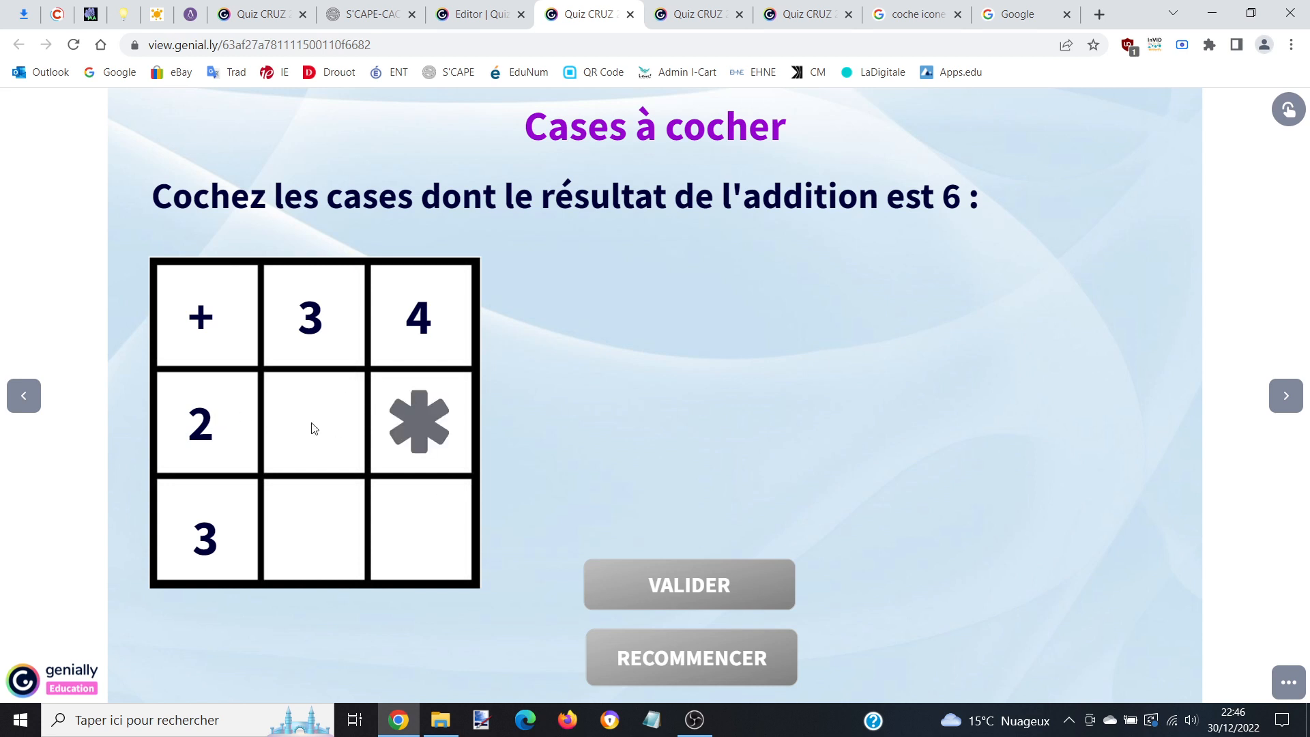
left_click(667, 600)
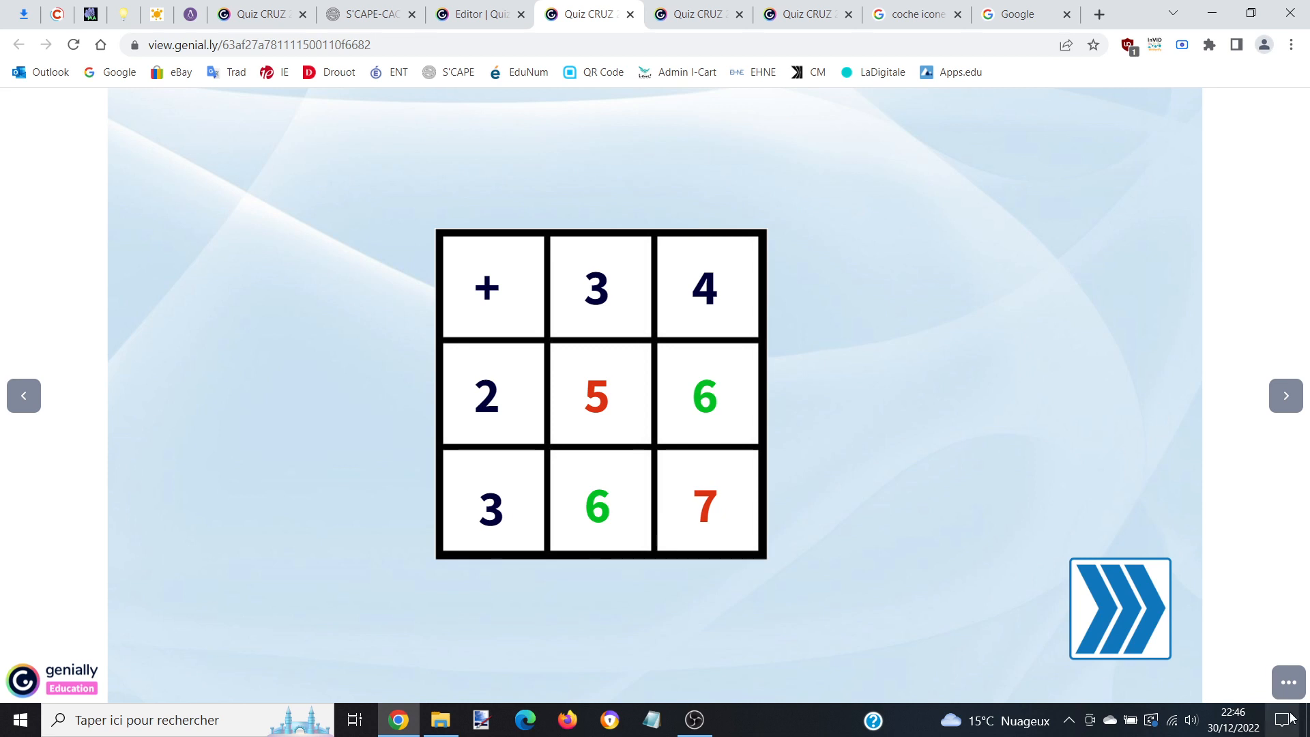
Return to the editor and open page 9, Eléments à cliquer.
left_click(477, 14)
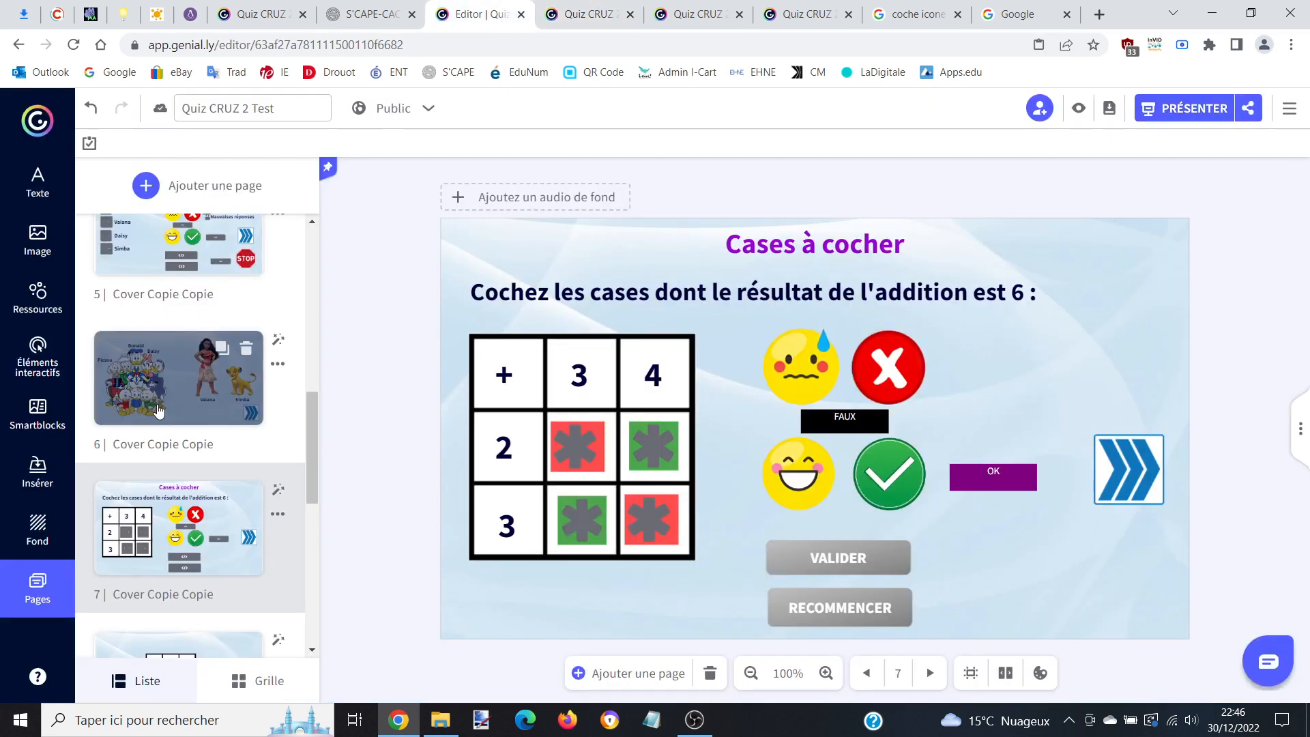
scroll(162, 408, "down", 4)
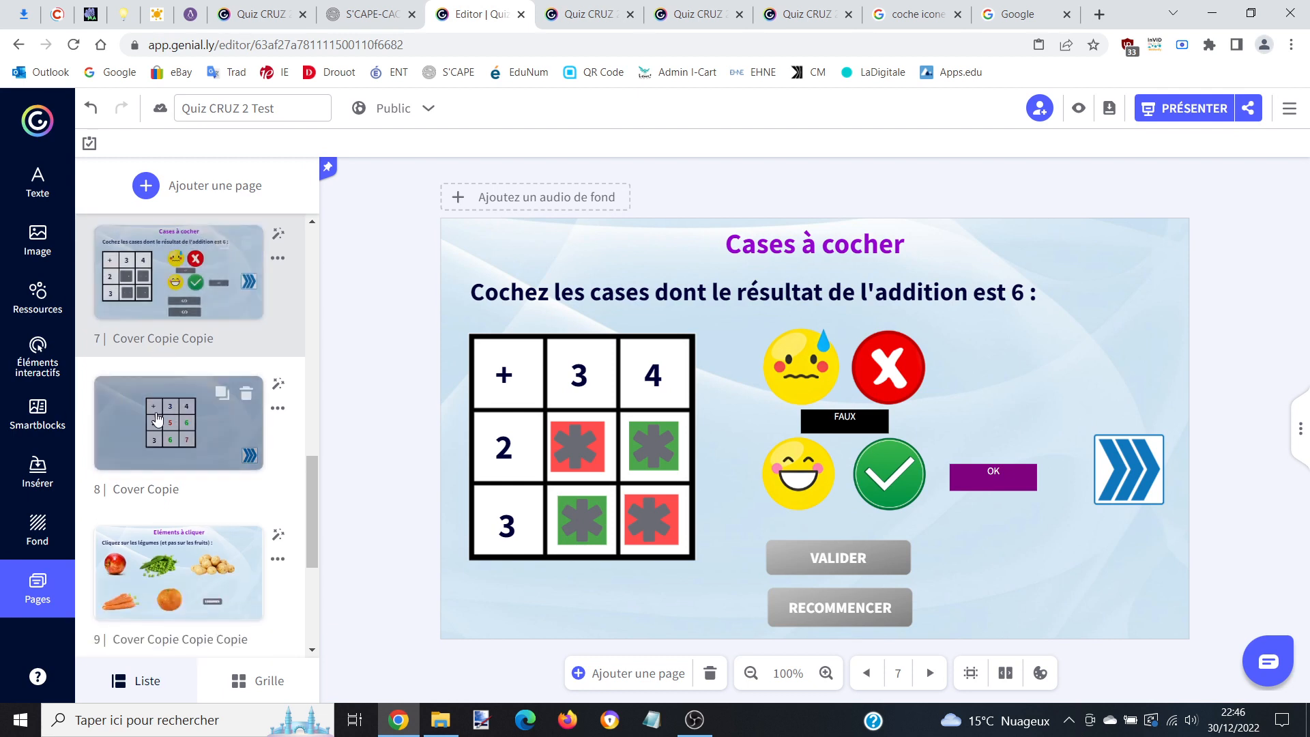
scroll(157, 419, "down", 1)
left_click(159, 498)
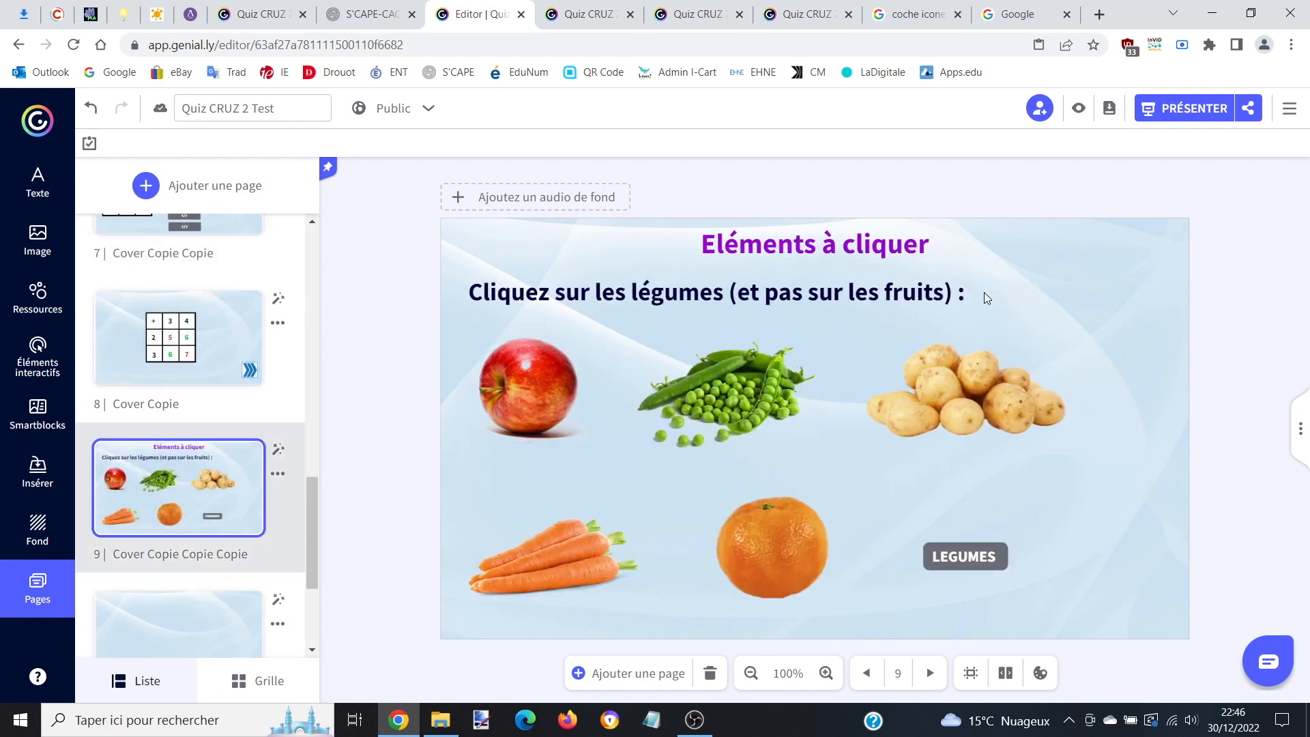